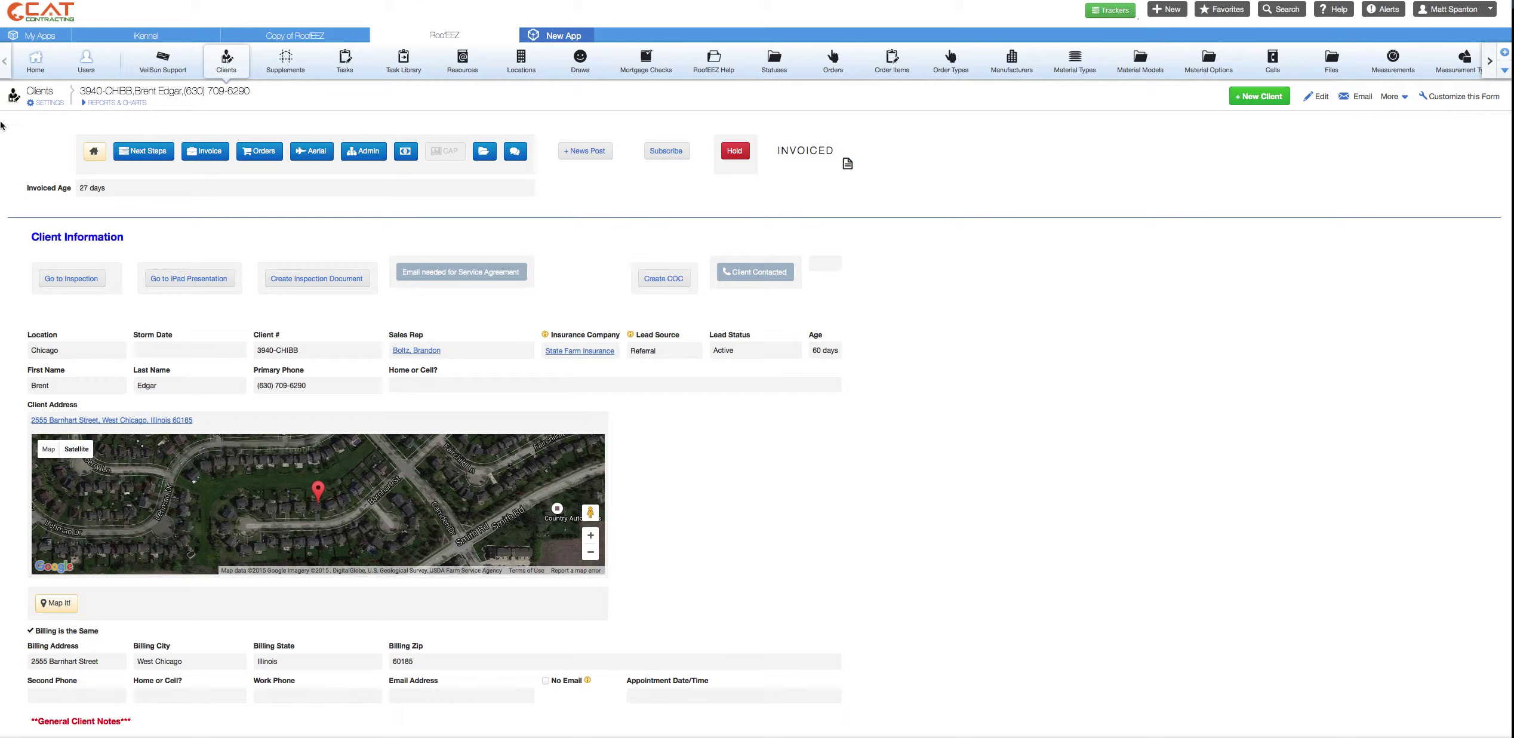
- Select the client number and name in the title, then save the client's e-mail address in Email Address
left_click_drag(83, 93, 120, 91)
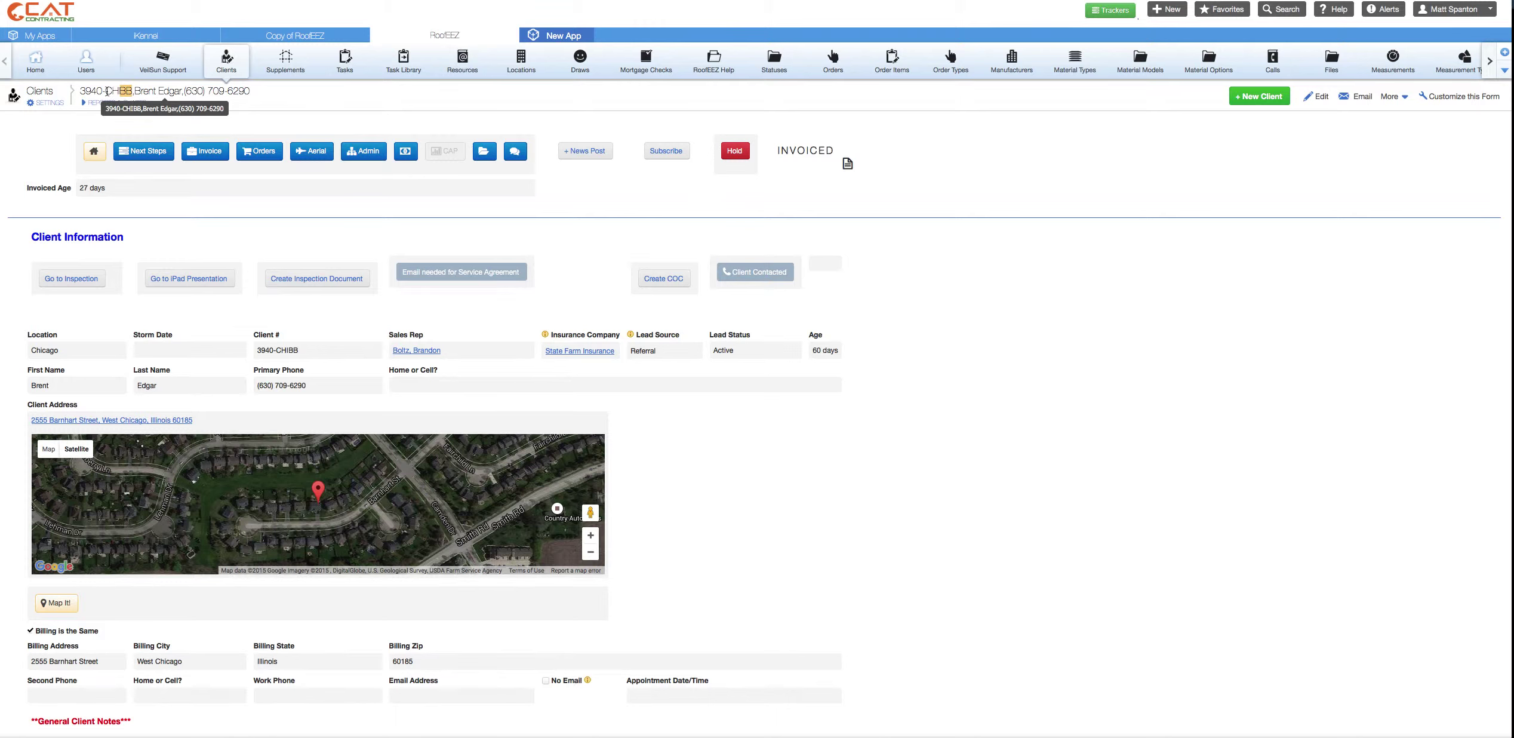
left_click_drag(135, 90, 249, 90)
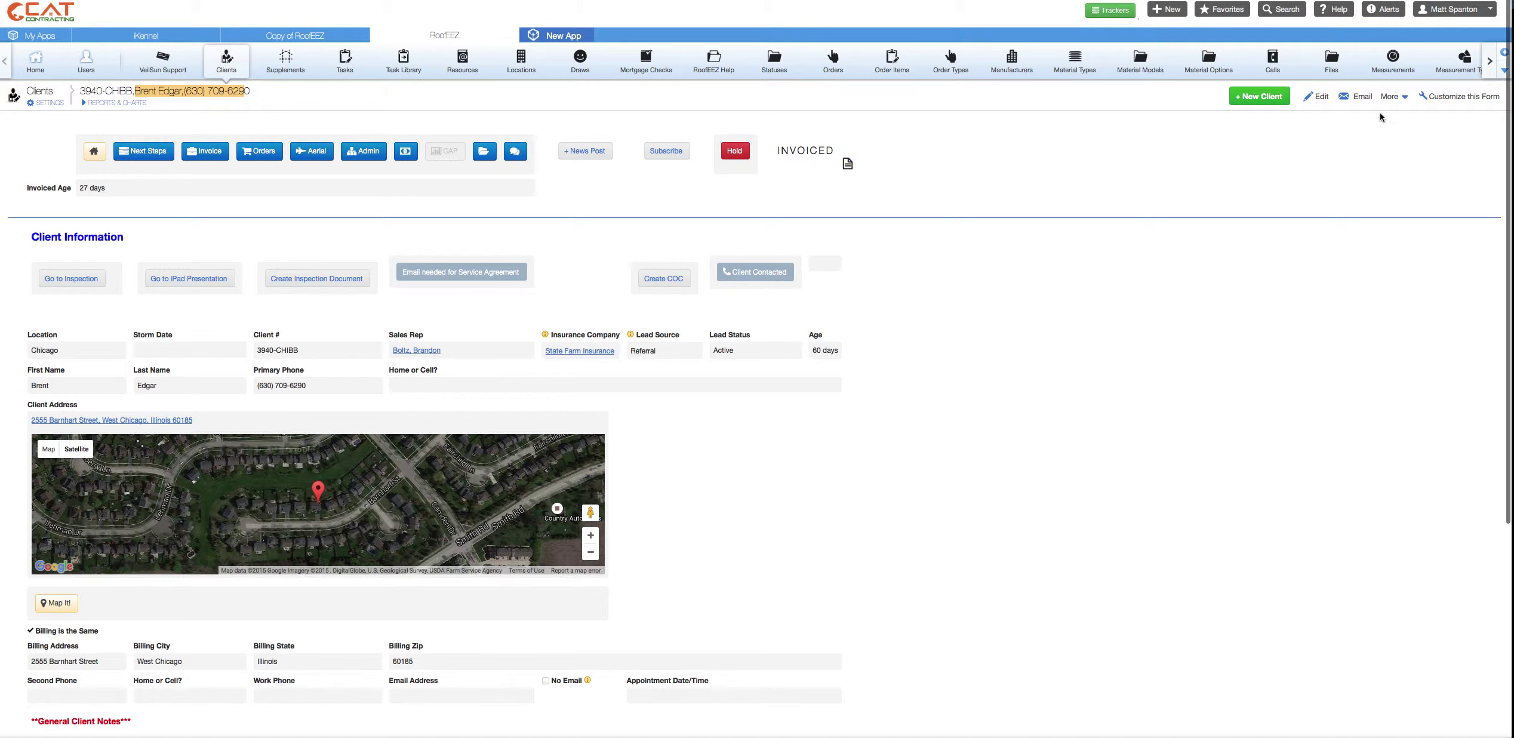
left_click(1320, 103)
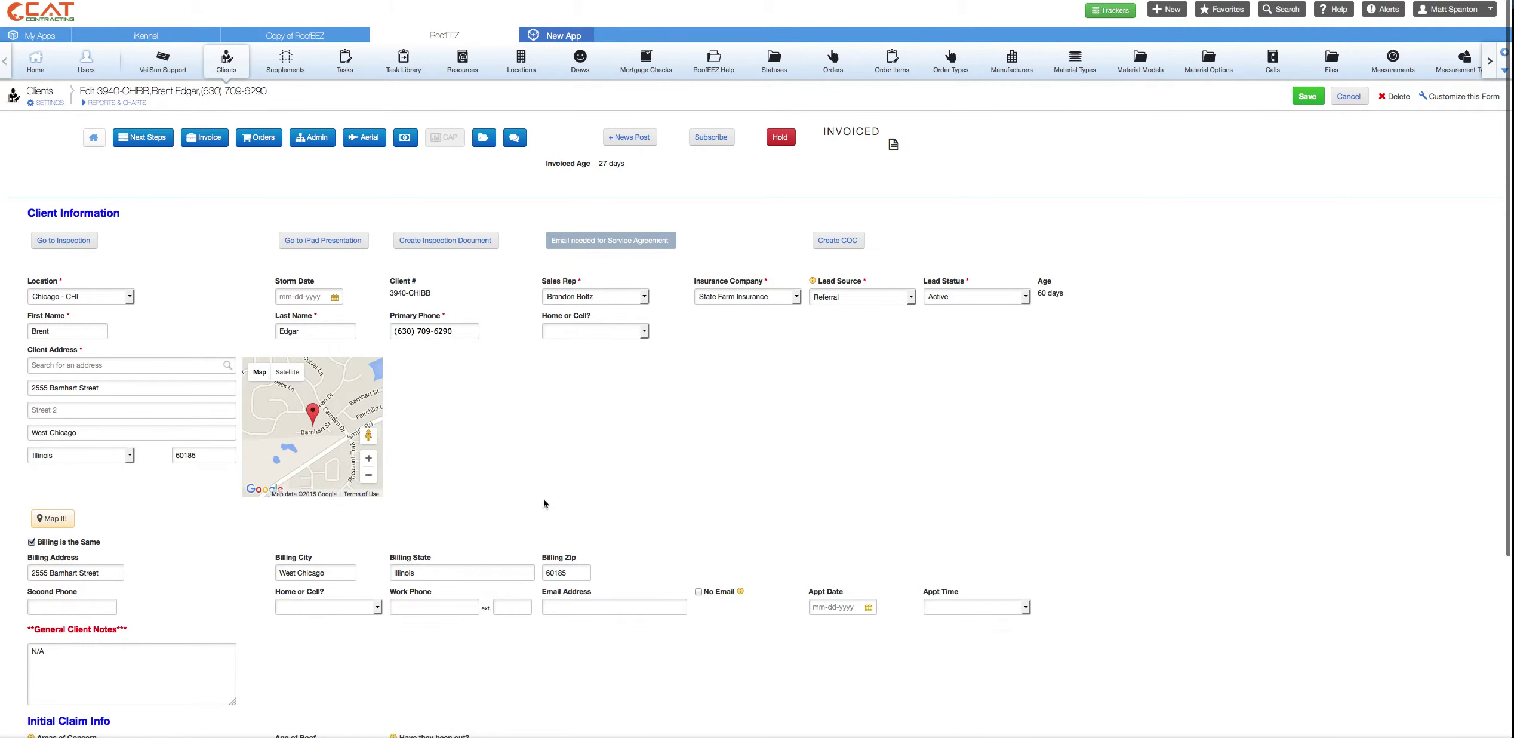
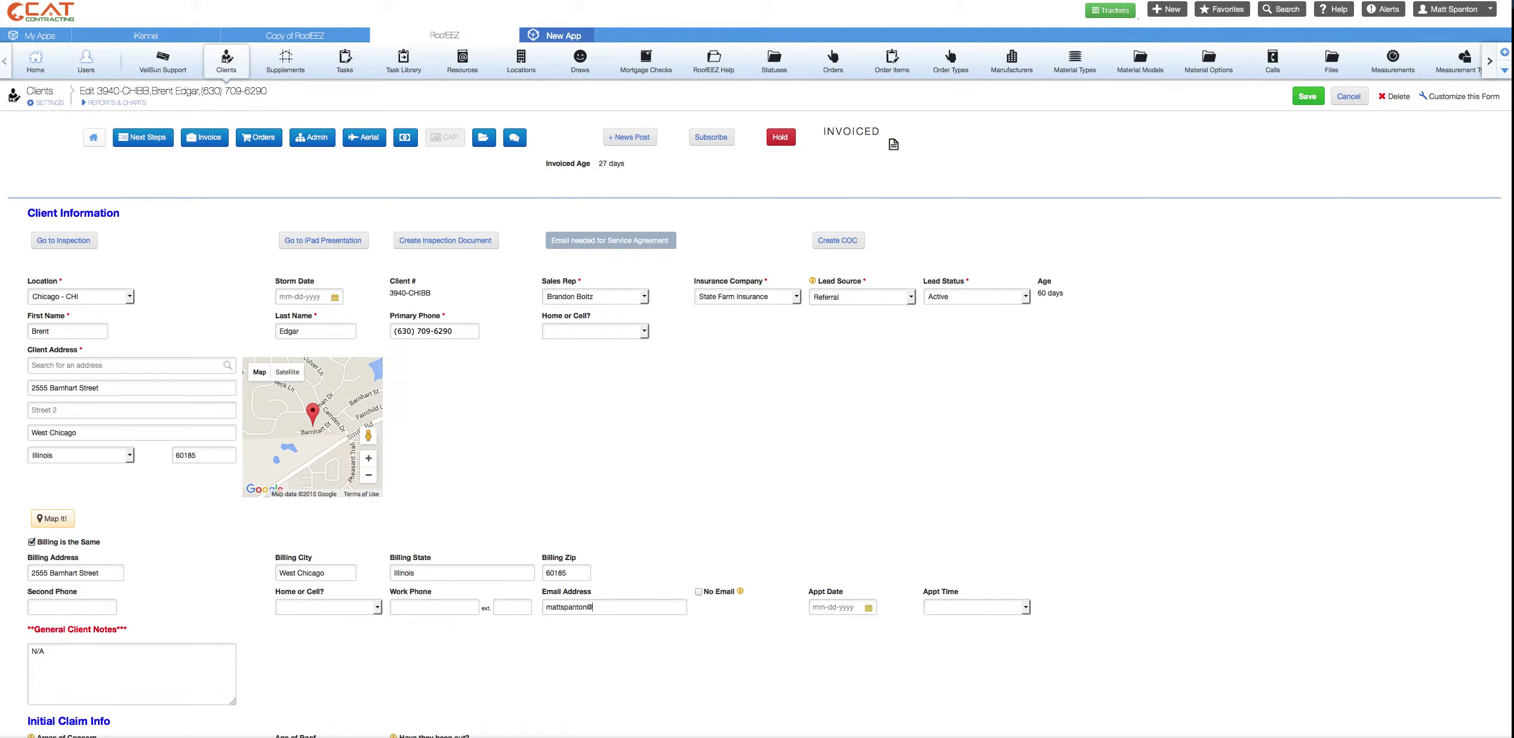
left_click(1305, 98)
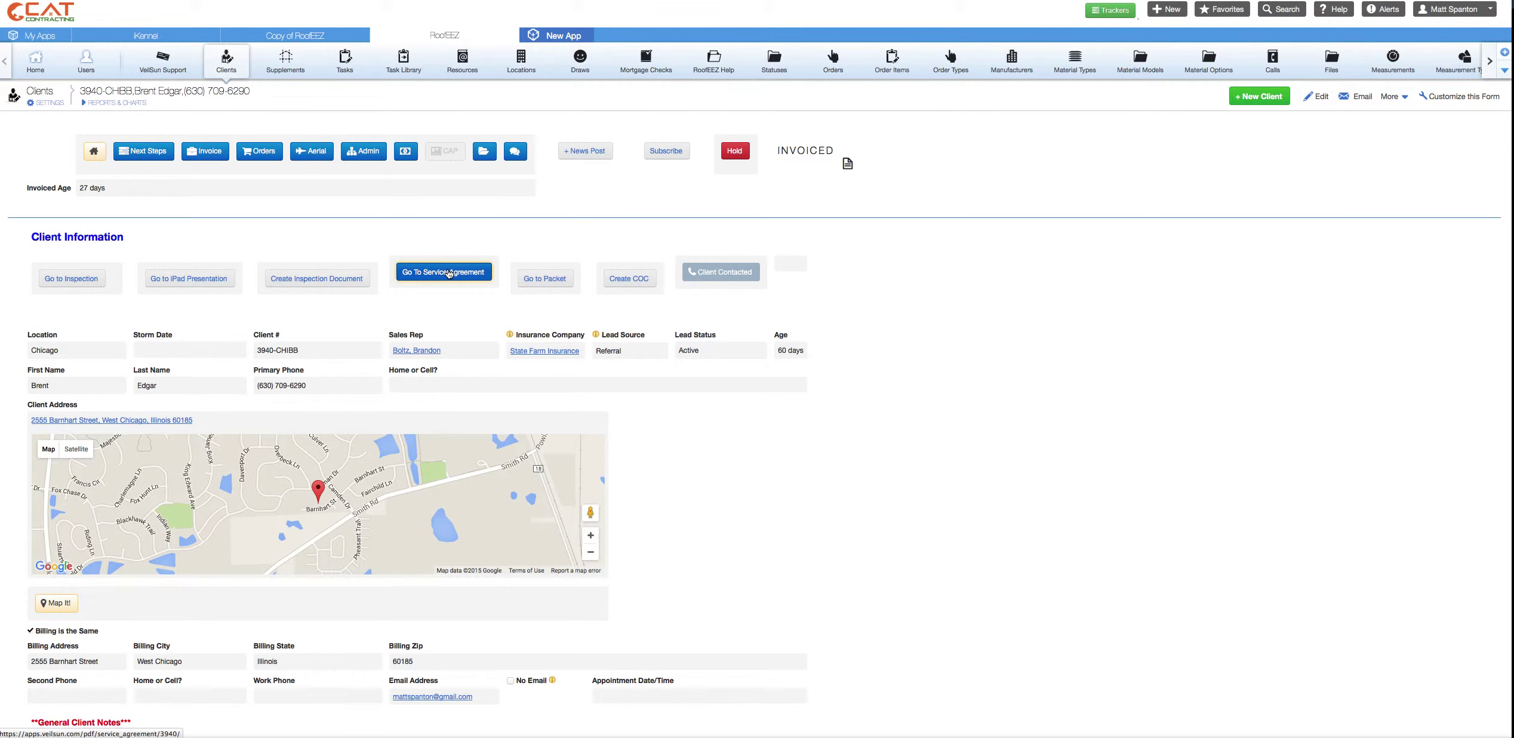
- Submit the service agreement with the re-inspection services option and customer and representative signatures
left_click(449, 273)
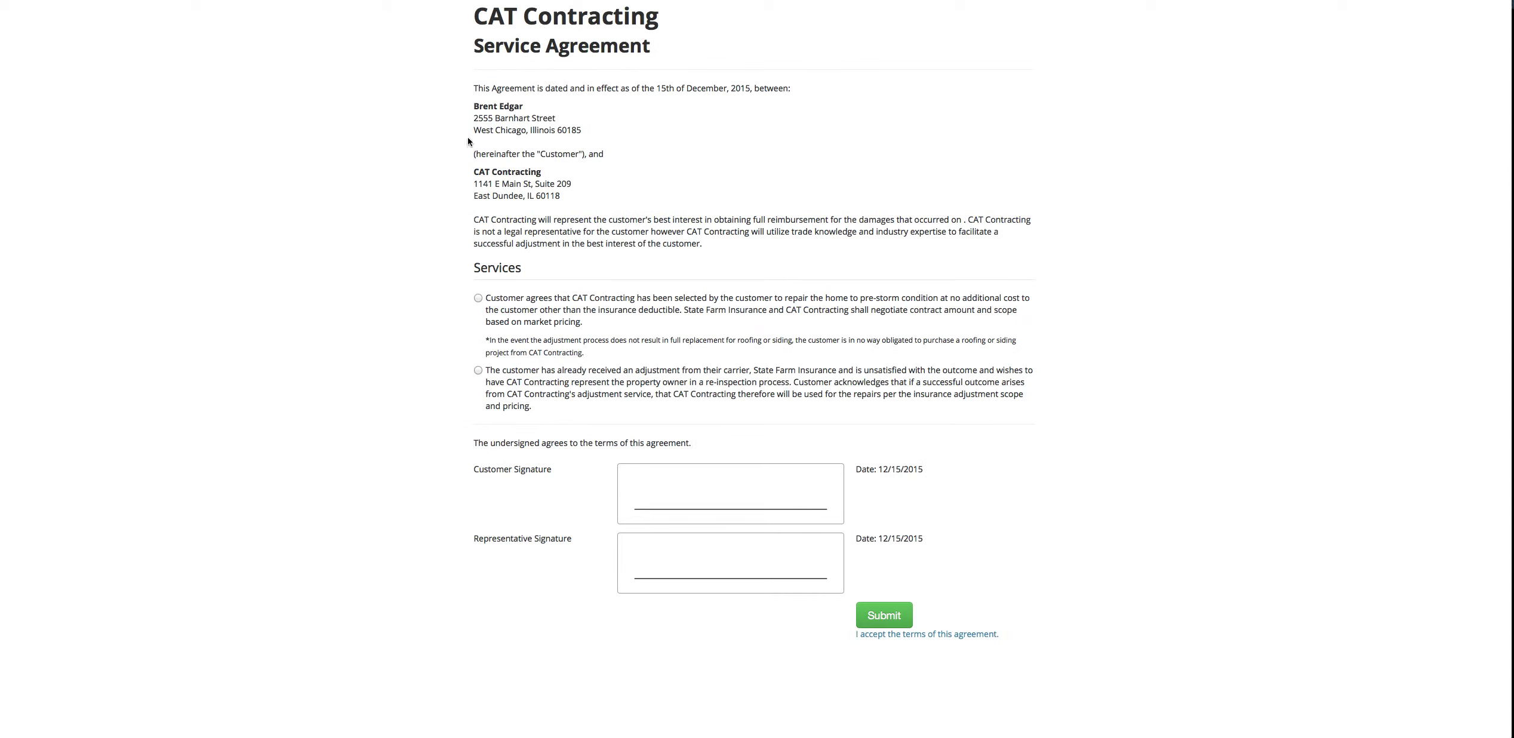
left_click(478, 298)
left_click(478, 371)
mouse_move(638, 491)
left_mouse_down()
mouse_move(663, 503)
mouse_move(789, 488)
left_mouse_up()
left_click_drag(657, 549, 783, 559)
left_click(885, 621)
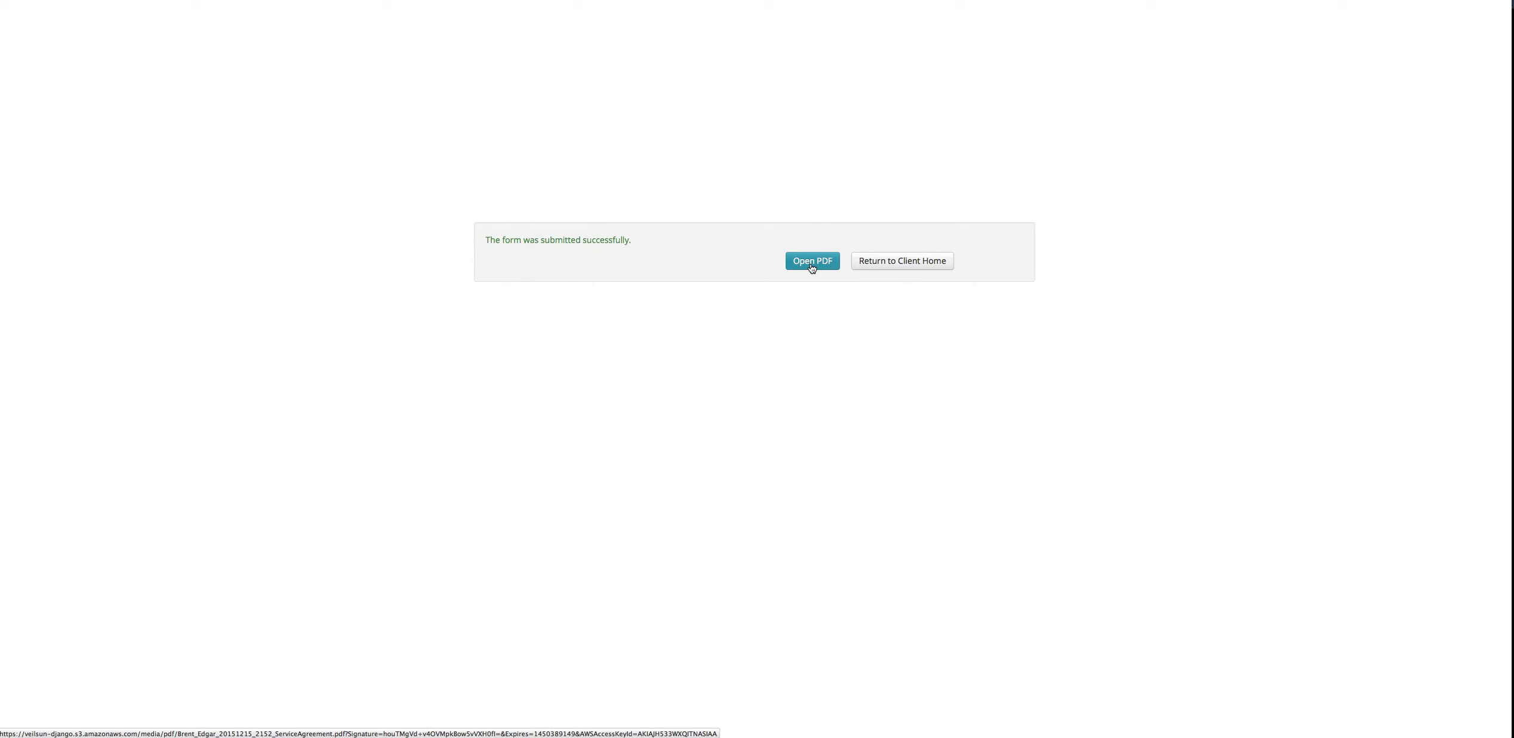
- Go back to the client's home page and scroll to the service agreement marked already generated
left_click(930, 268)
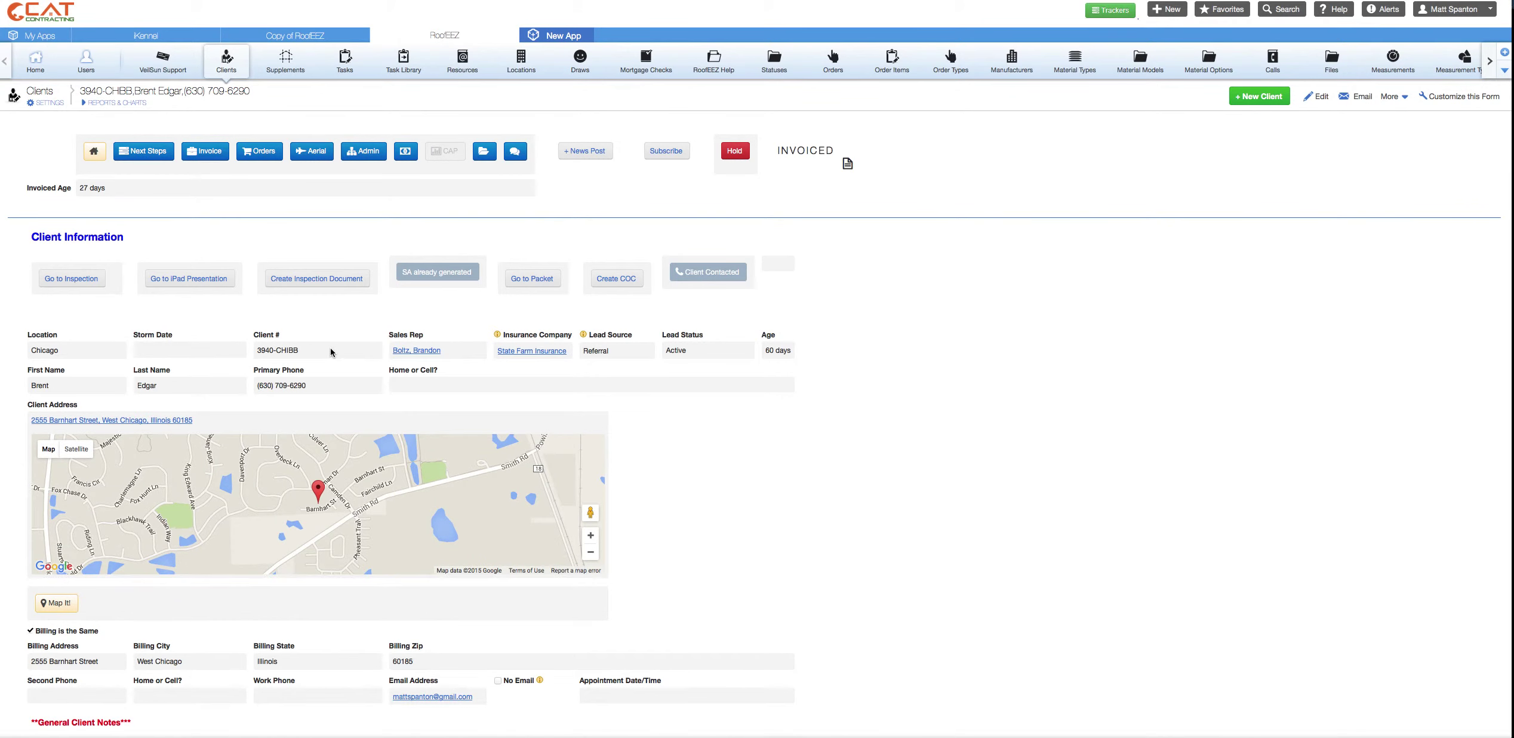
scroll(331, 352, "down", 2)
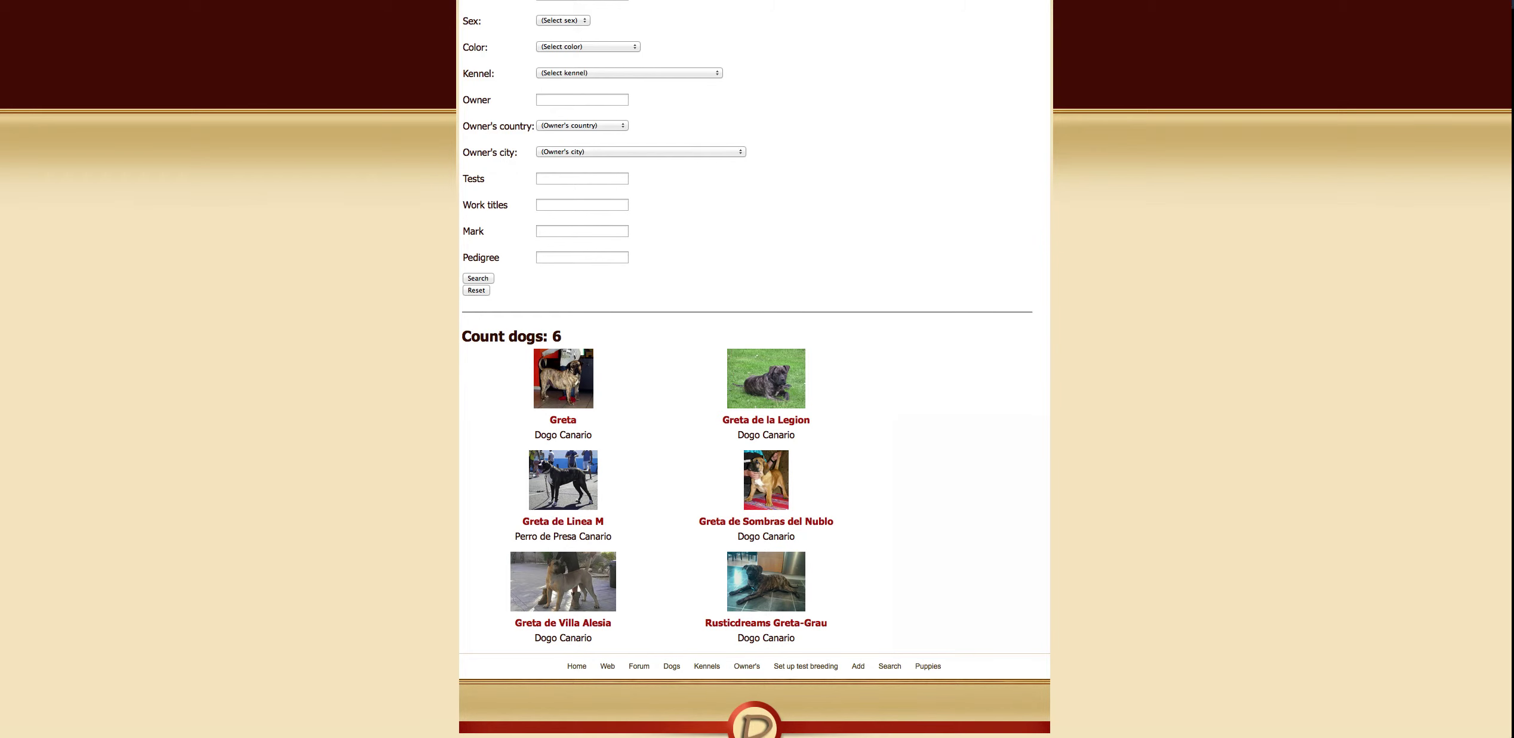
- Go to gmail.com in the browser address bar
type("gmail.com")
key("Return")
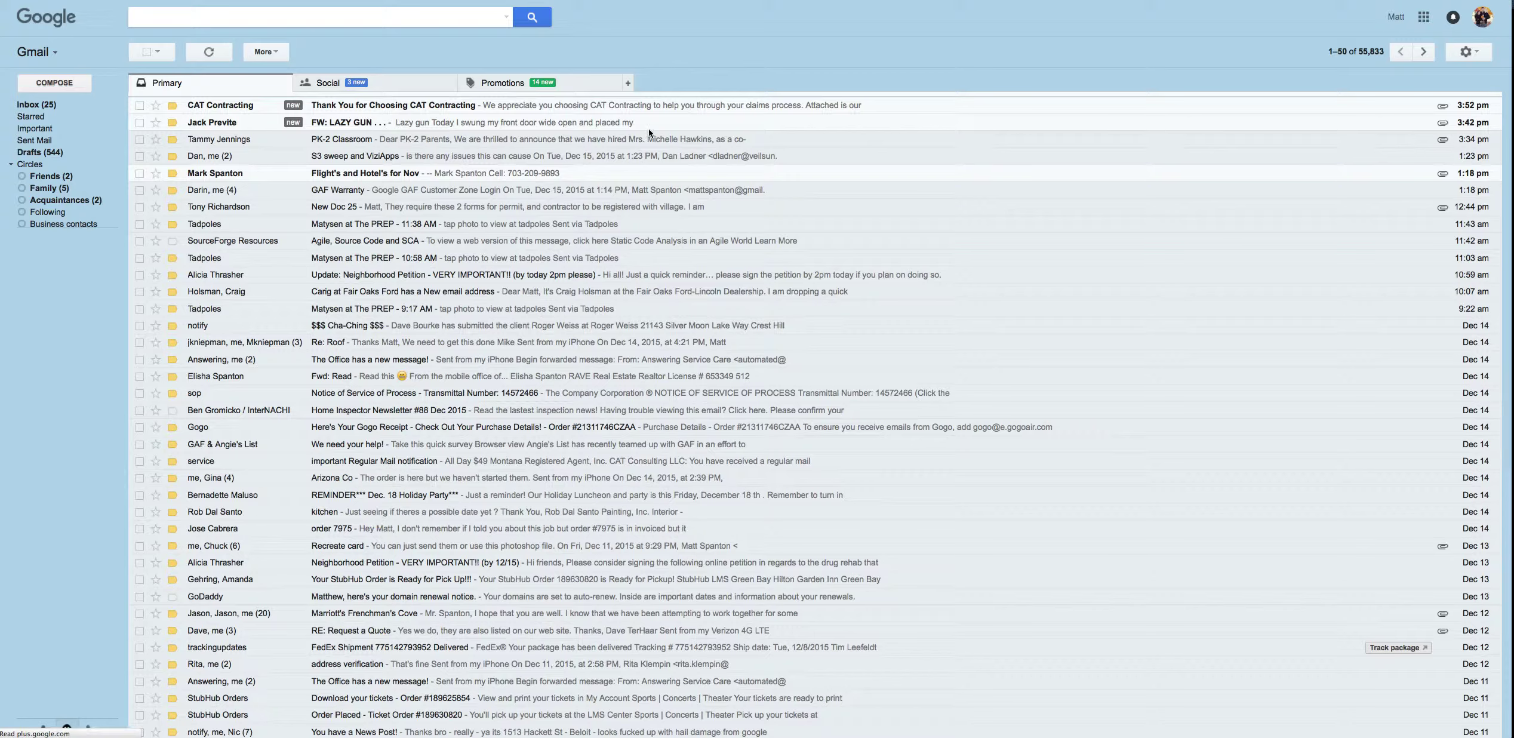
- Open the CAT Contracting thank-you email and download its signed service agreement PDF
left_click(423, 106)
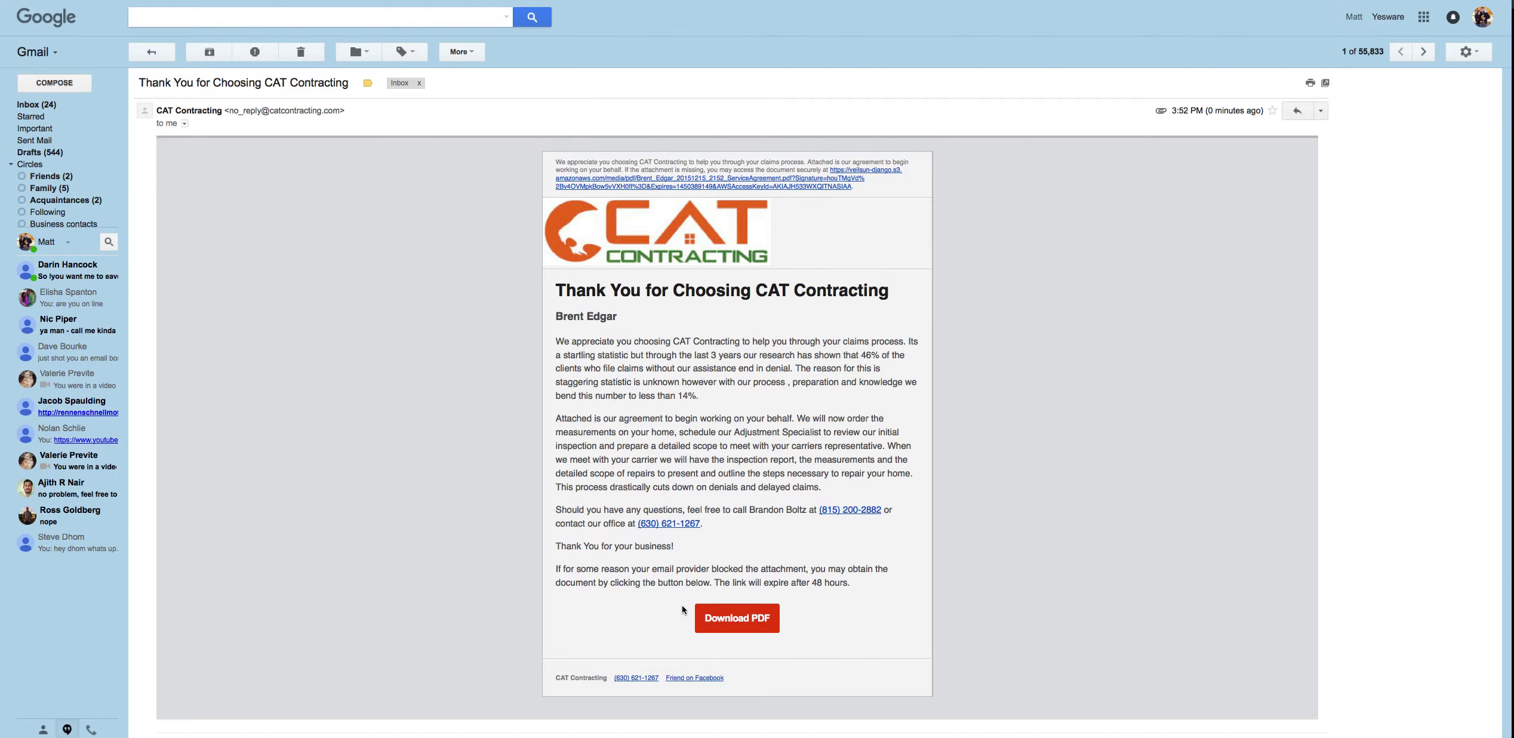
left_click(738, 621)
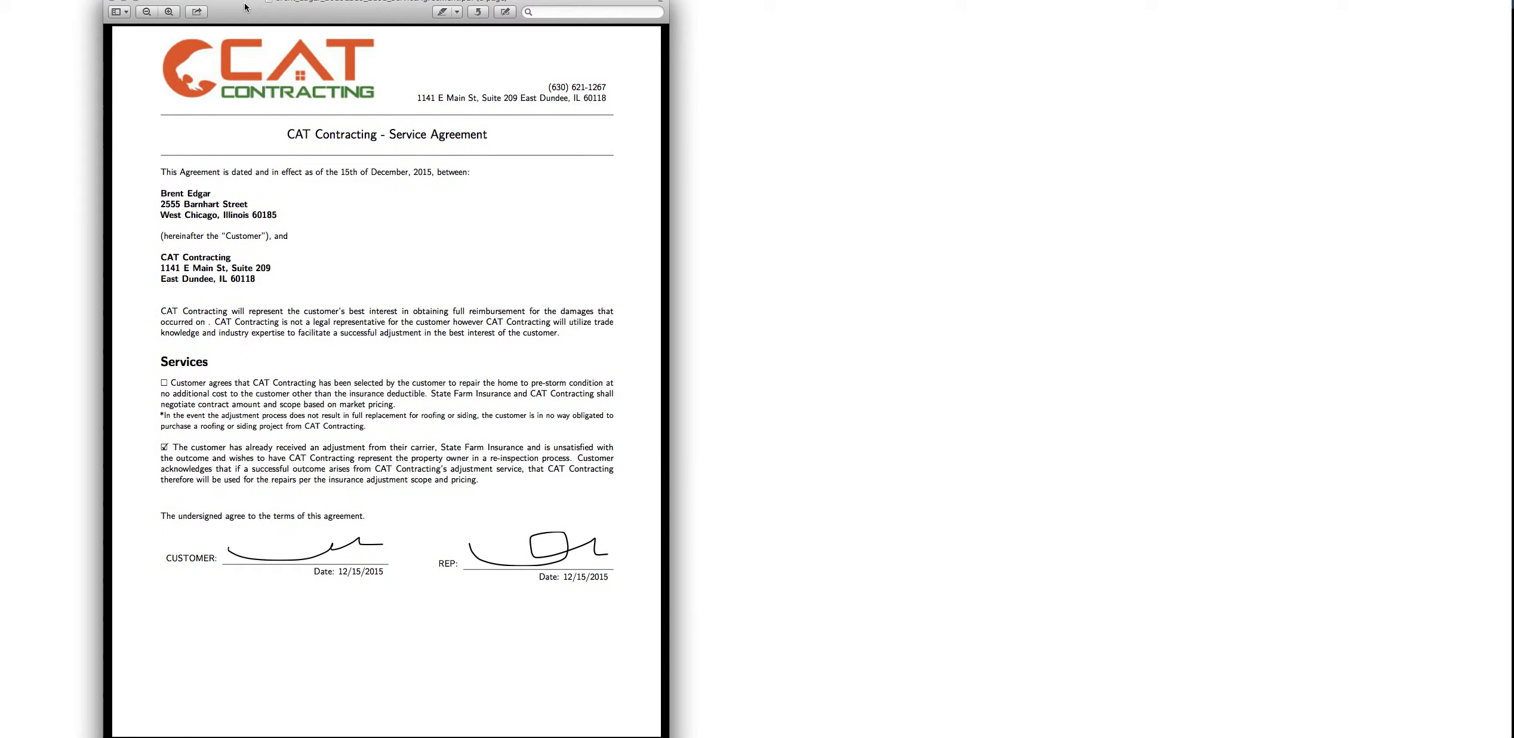
- Close the signed service agreement PDF in Preview
left_click(114, 3)
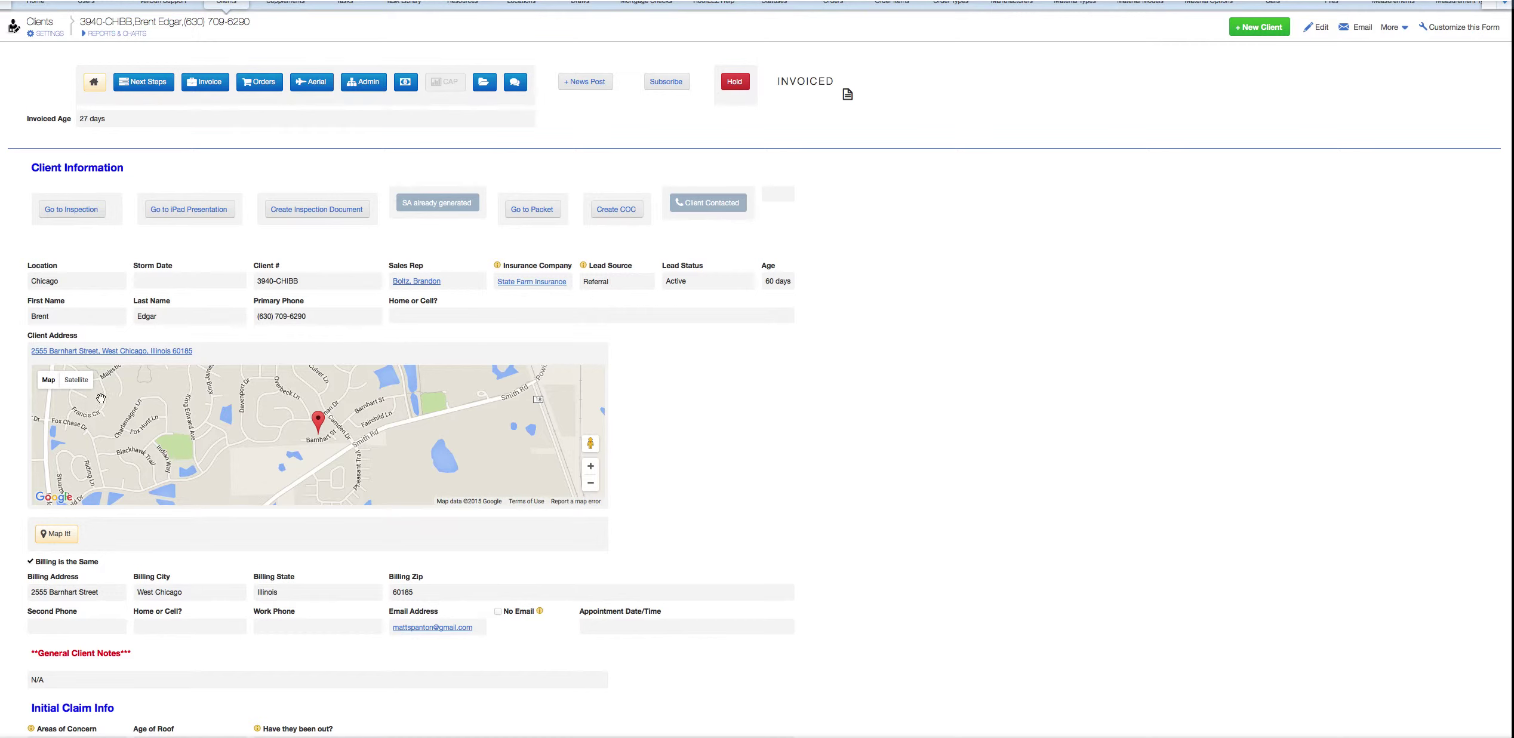
- View the client's house in satellite imagery, zooming in and out, then use Map It! for nearby clients
left_click(84, 390)
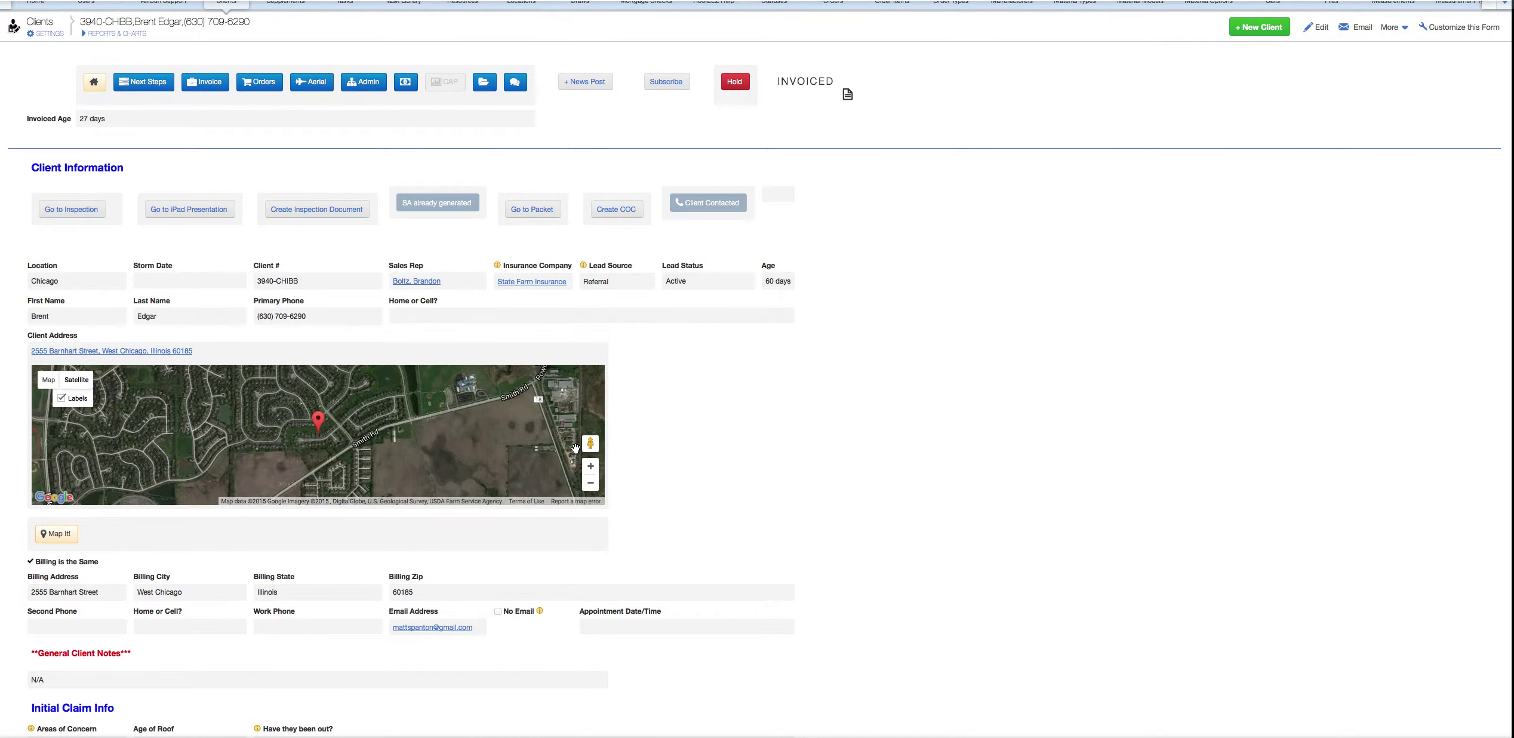
left_click(591, 471)
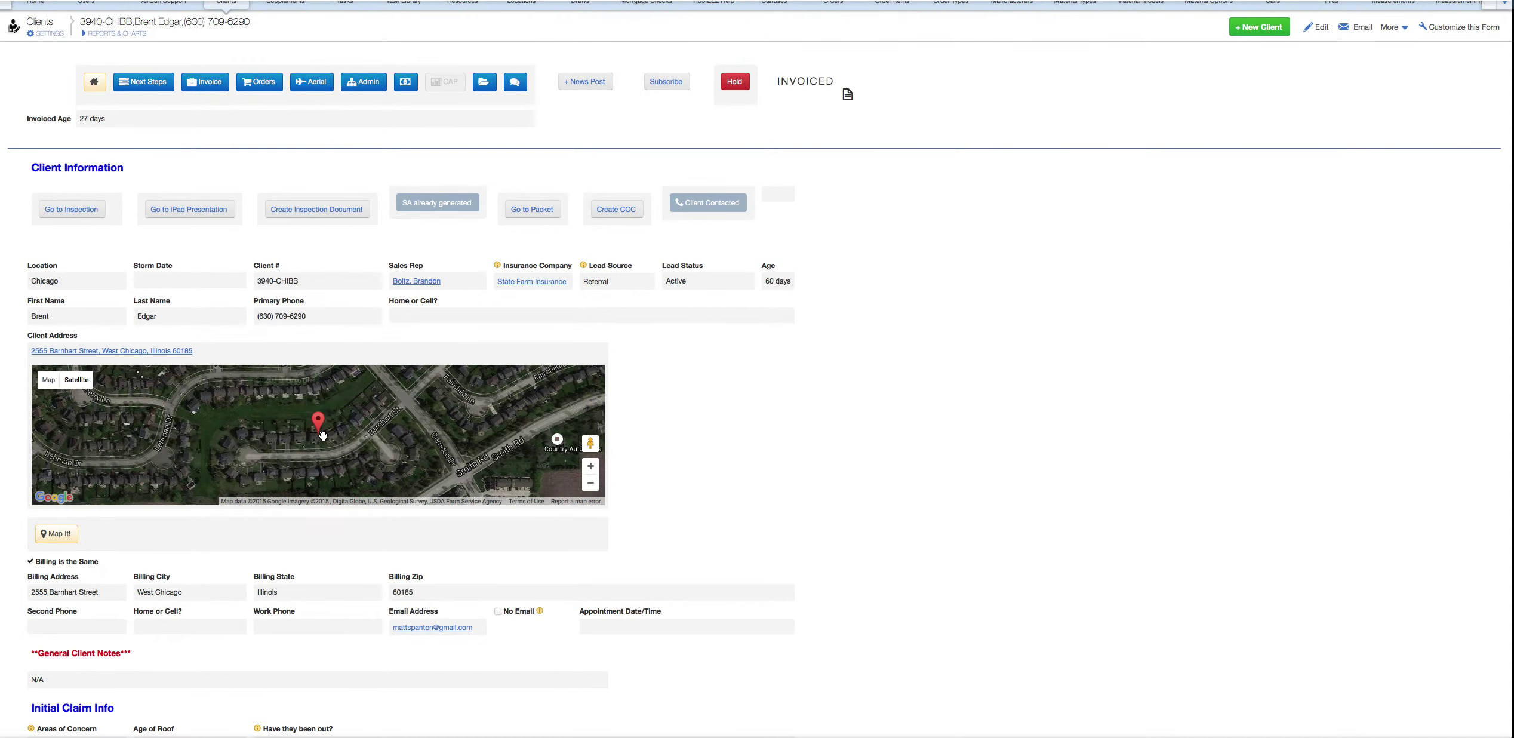
left_click(593, 485)
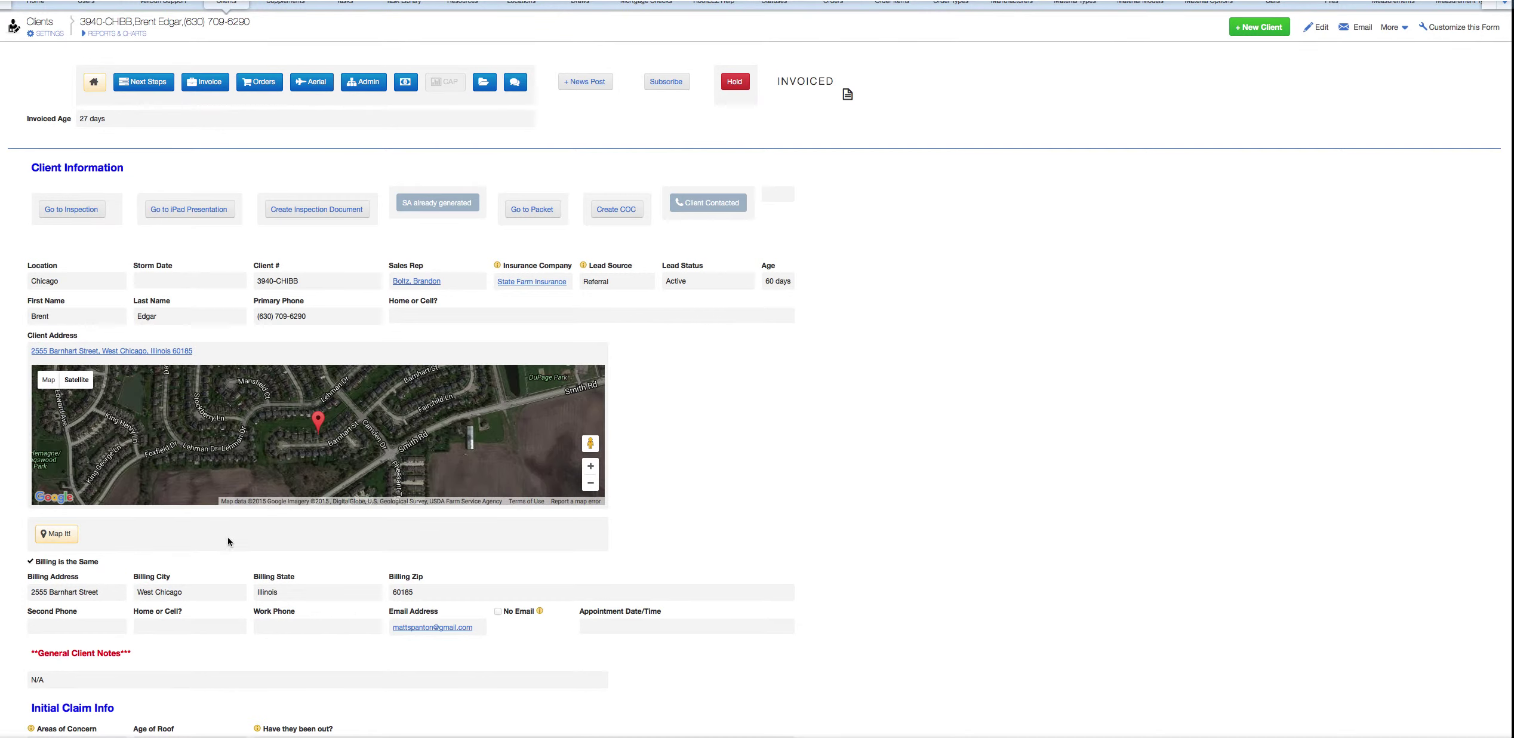
left_click(68, 539)
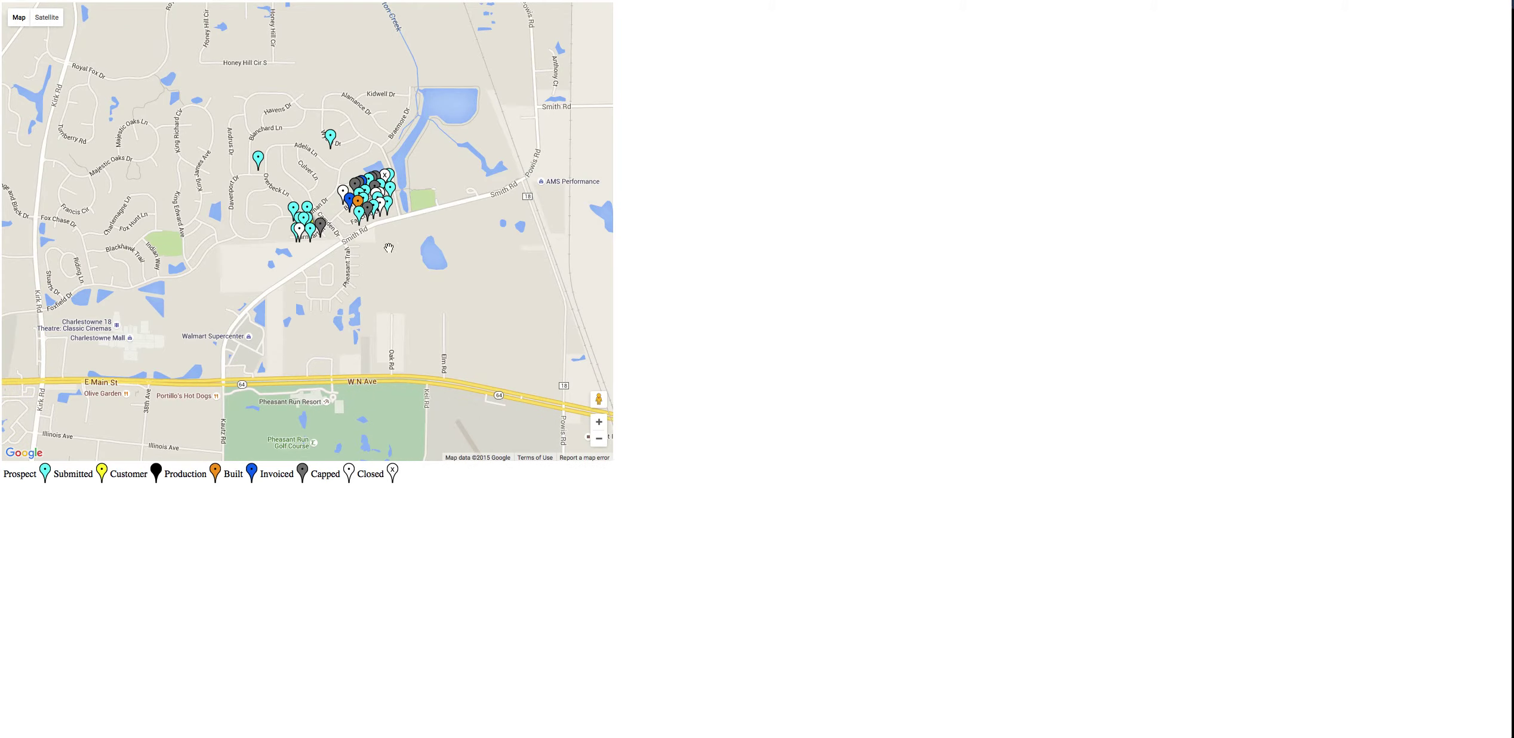
- Zoom into the pin clusters and read the sales reps on the middle and left cyan pins
left_click(600, 423)
left_click(600, 423)
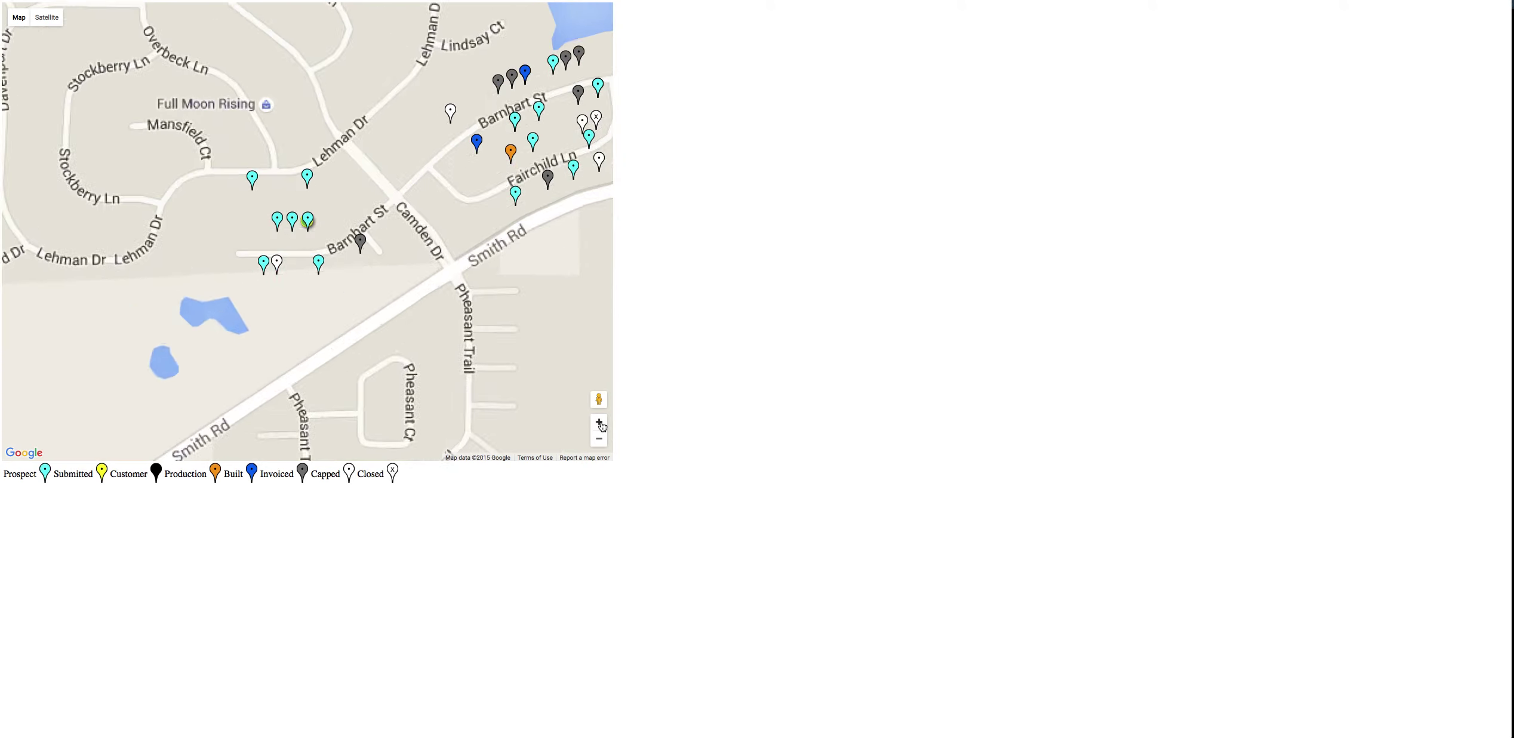
left_click(600, 423)
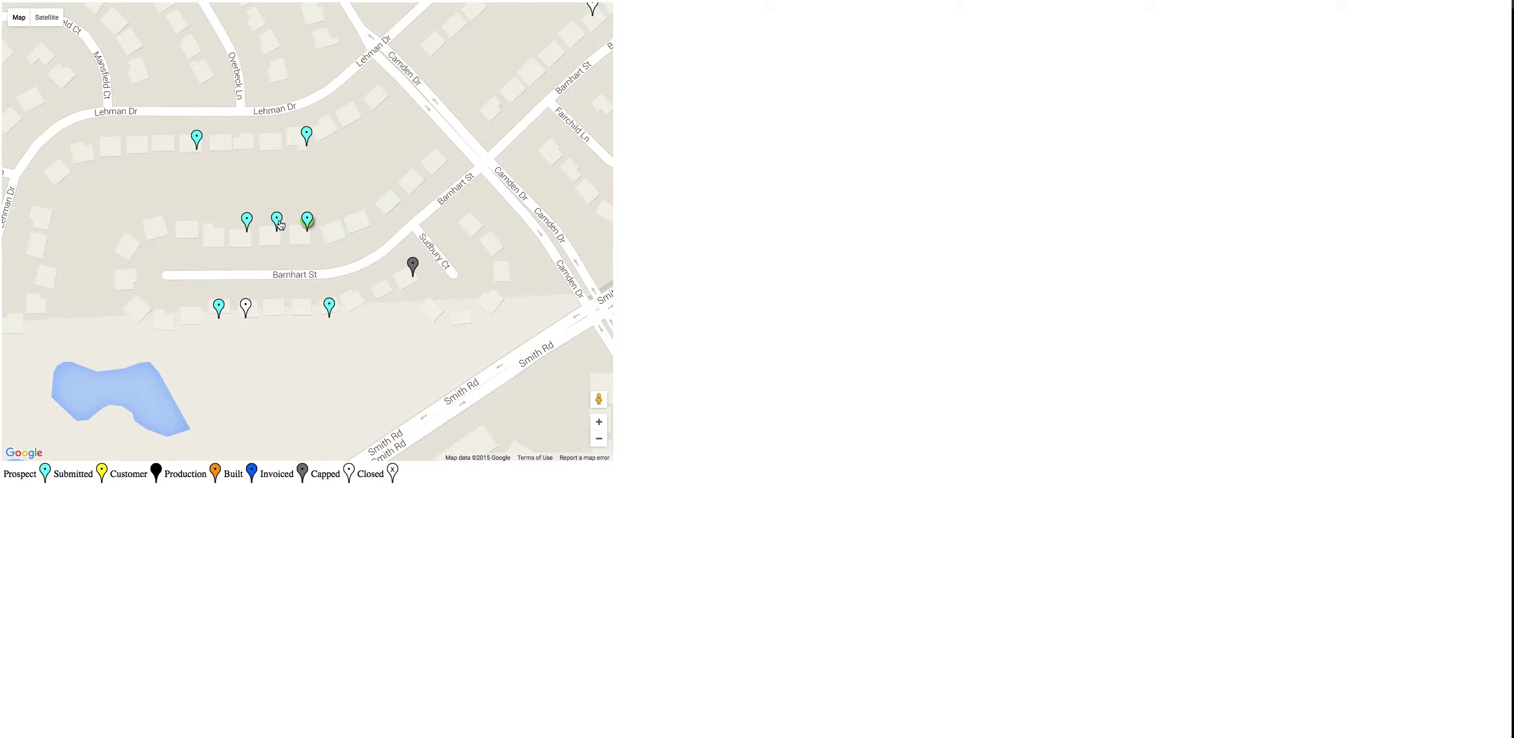
left_click(279, 223)
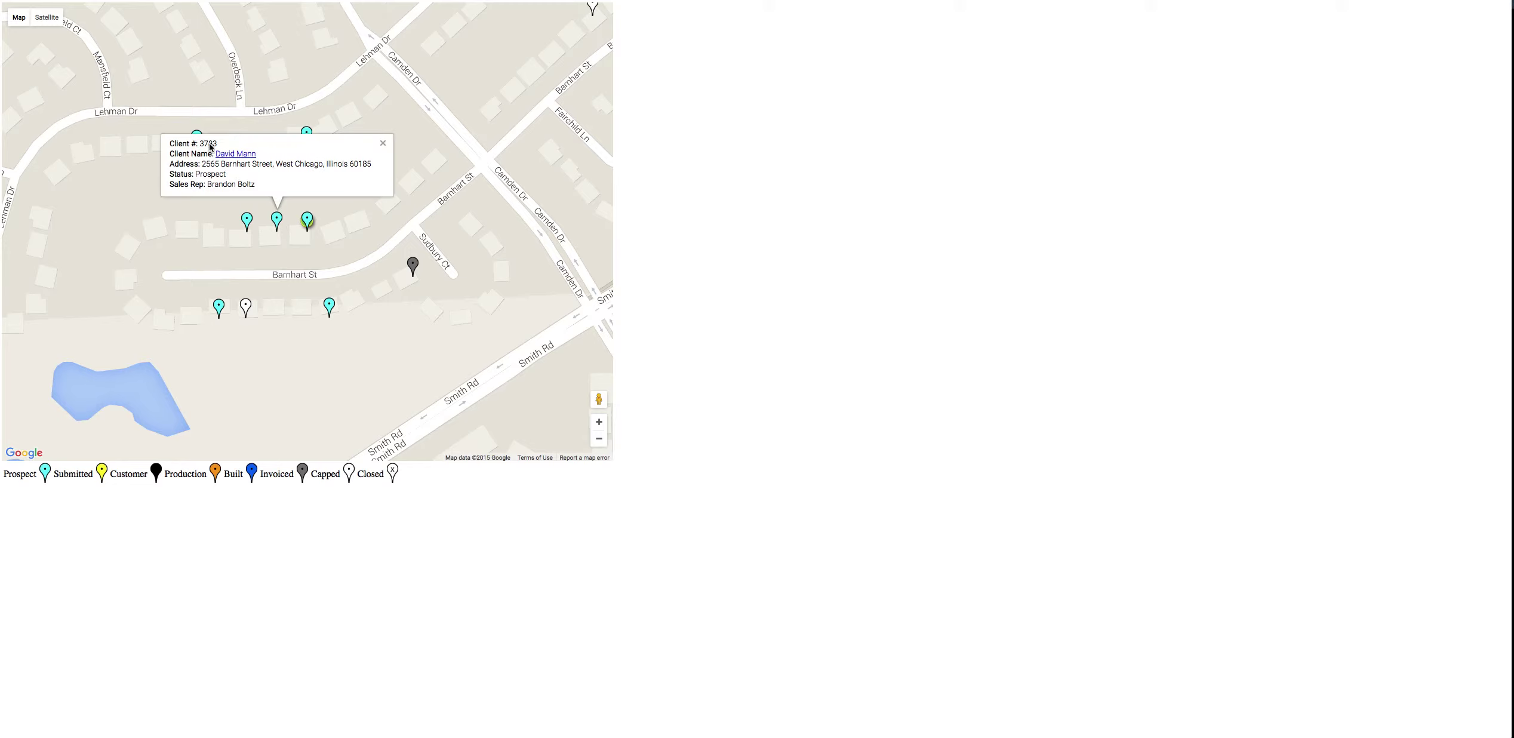
left_click_drag(212, 185, 287, 192)
left_click(250, 223)
left_click_drag(178, 186, 202, 186)
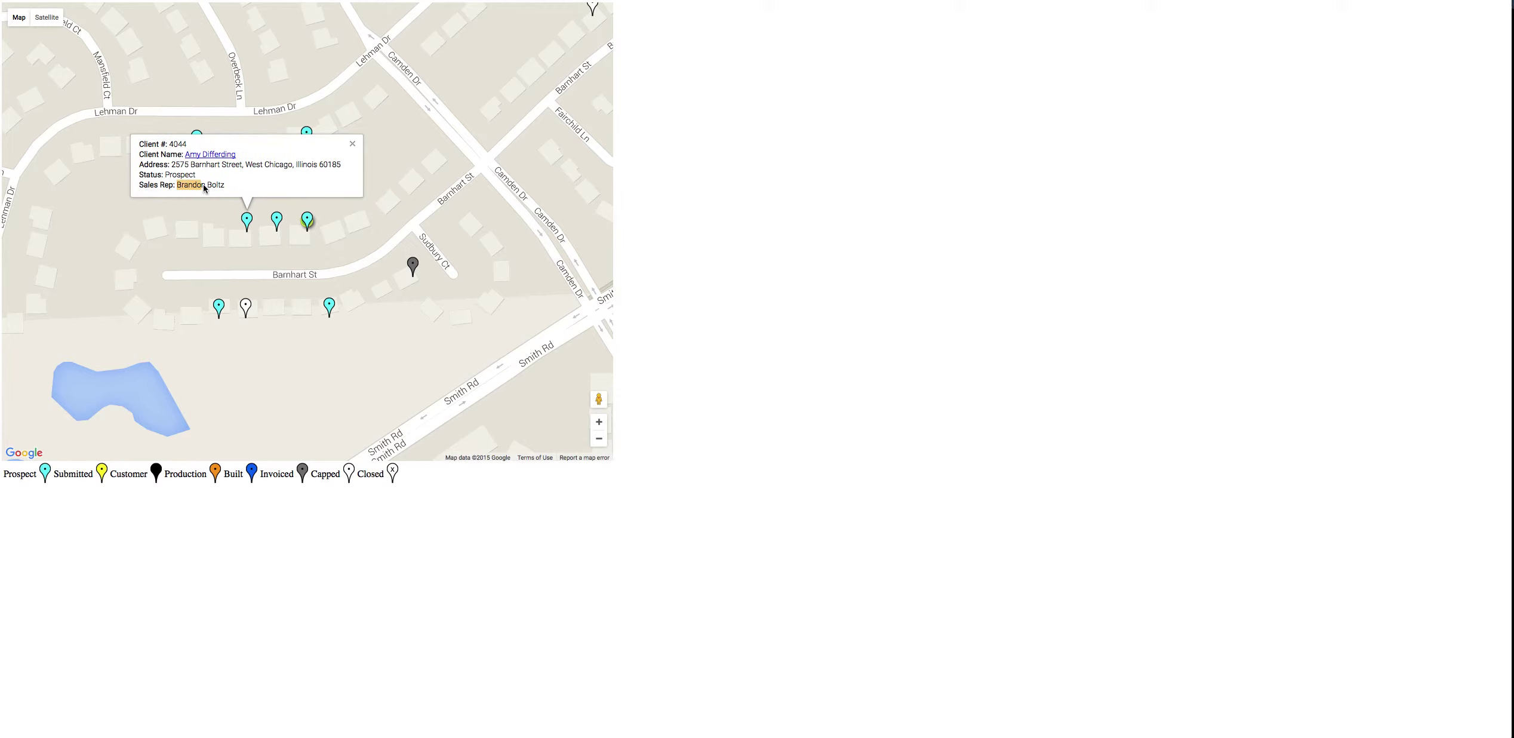
- Check the lower cyan pin, the invoiced client's grey pin, and the neighbouring prospect pin
left_click(219, 314)
left_click_drag(158, 273, 202, 282)
left_click(412, 269)
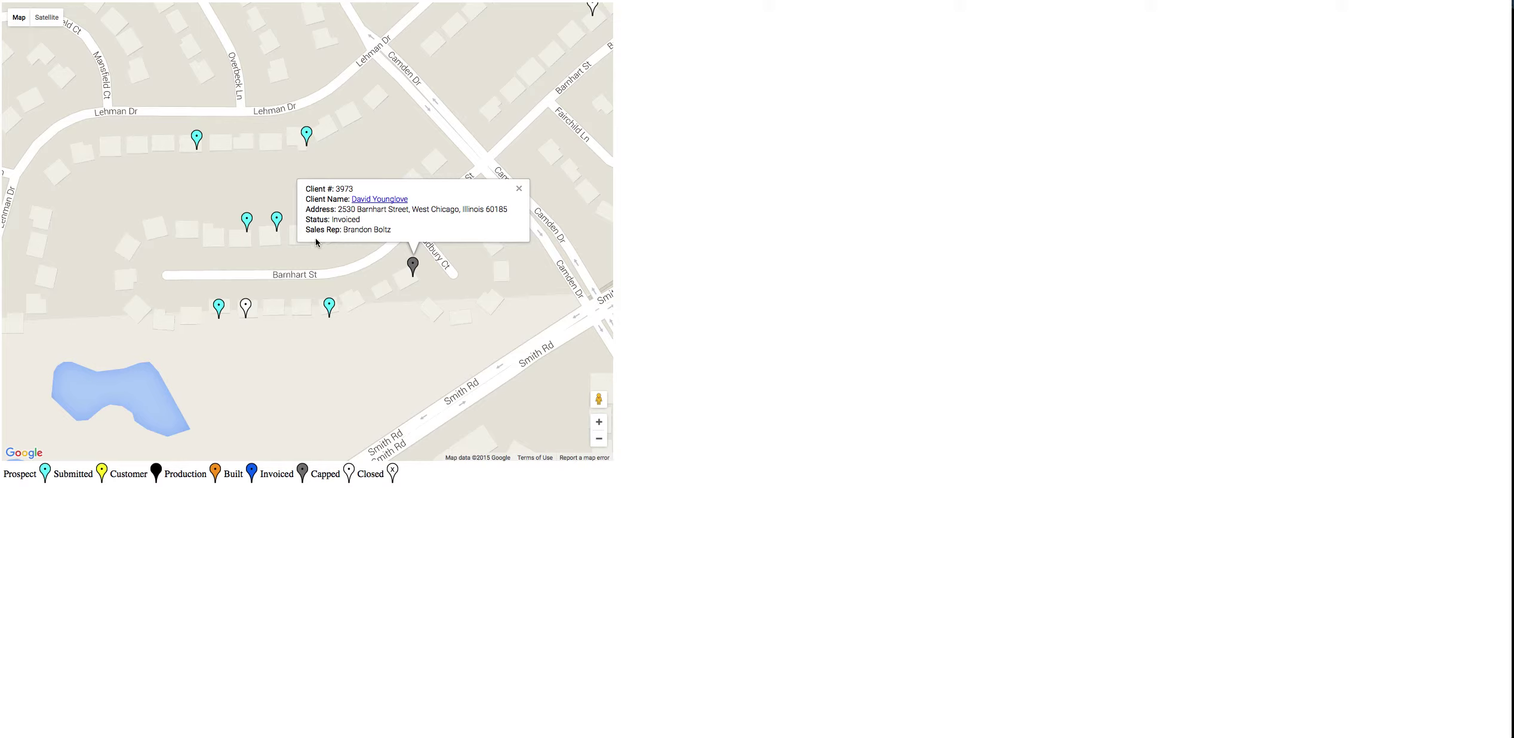
left_click(278, 226)
left_click(307, 222)
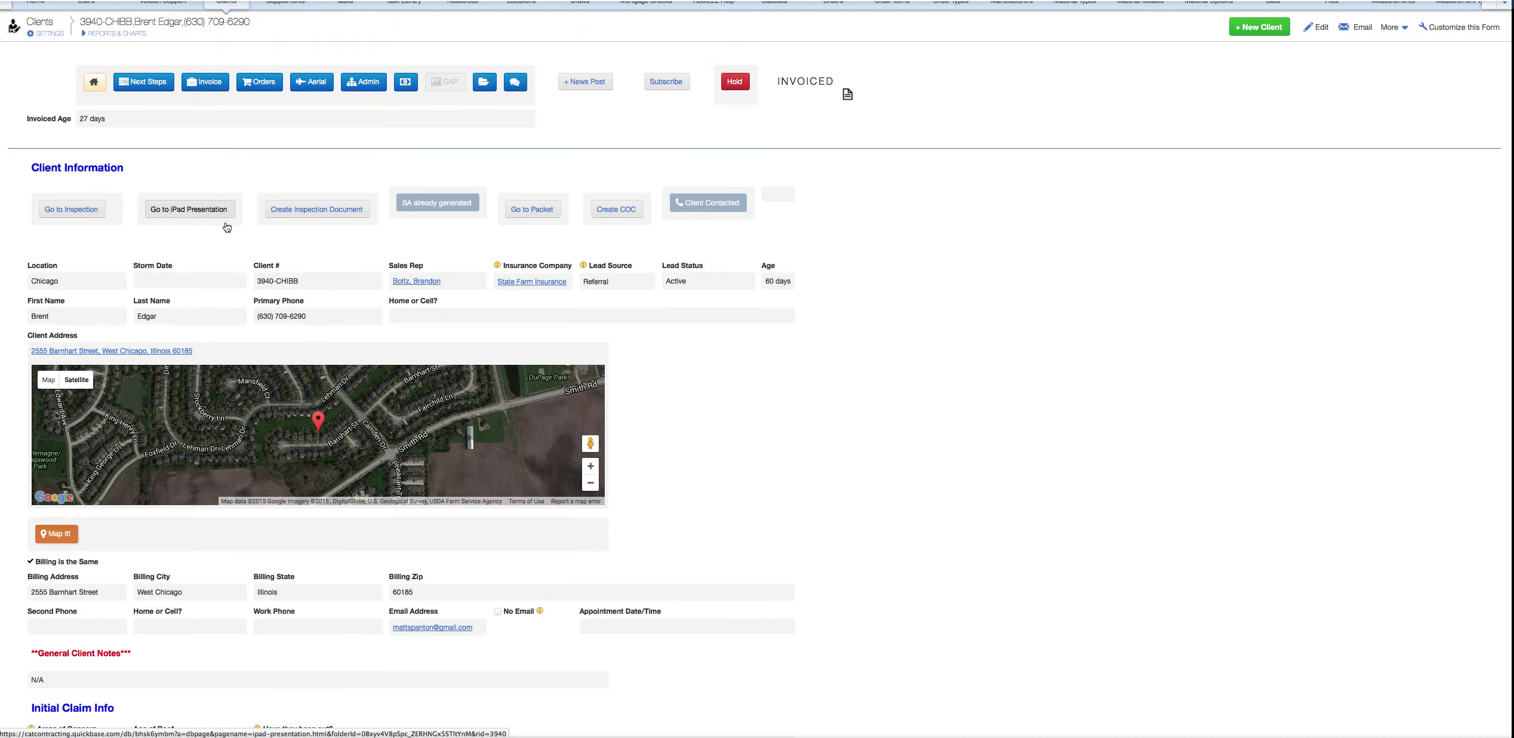
- Scroll down through Client Information and Initial Claim Info on the invoiced record, then back up
scroll(333, 490, "down", 3)
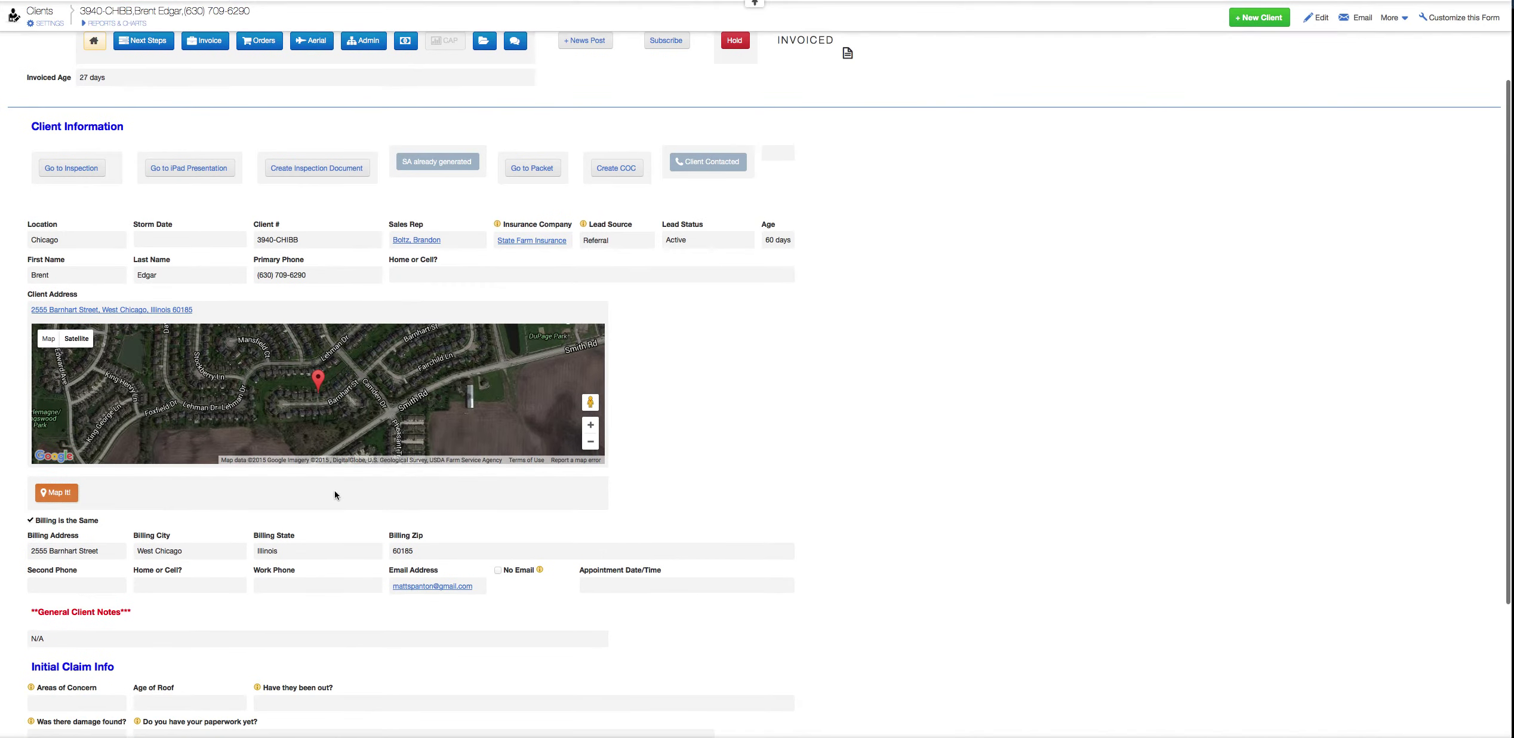
scroll(254, 460, "down", 3)
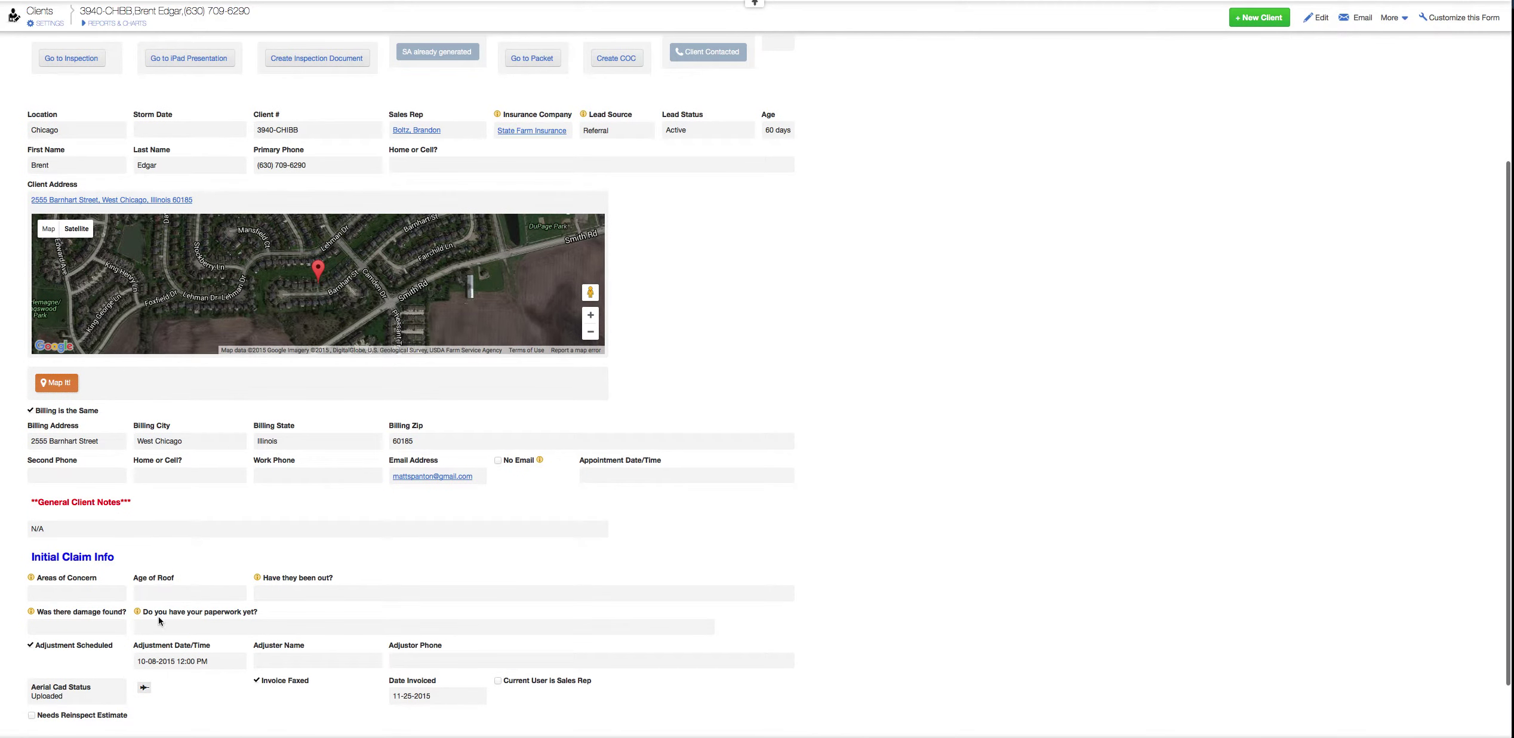
scroll(162, 651, "down", 1)
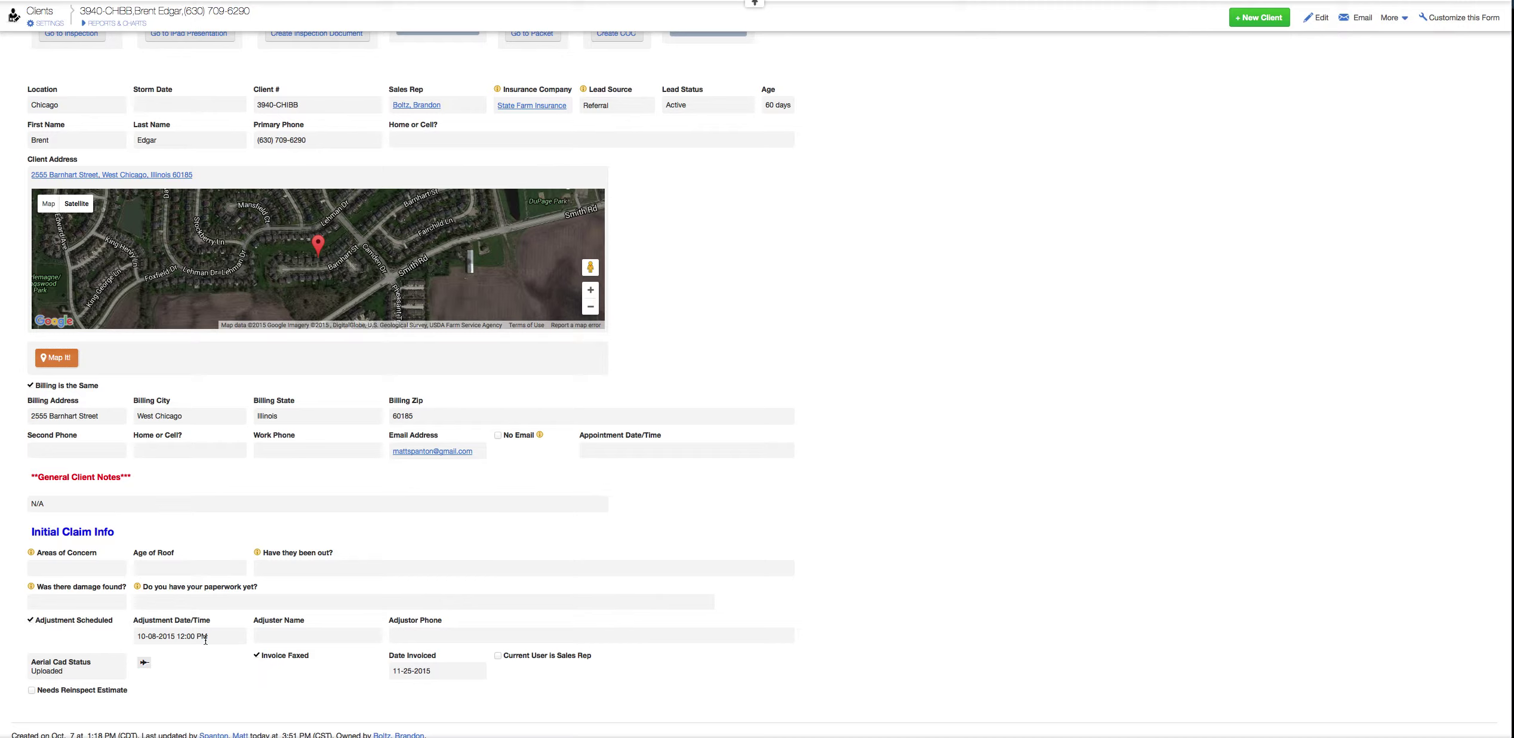
scroll(205, 640, "up", 5)
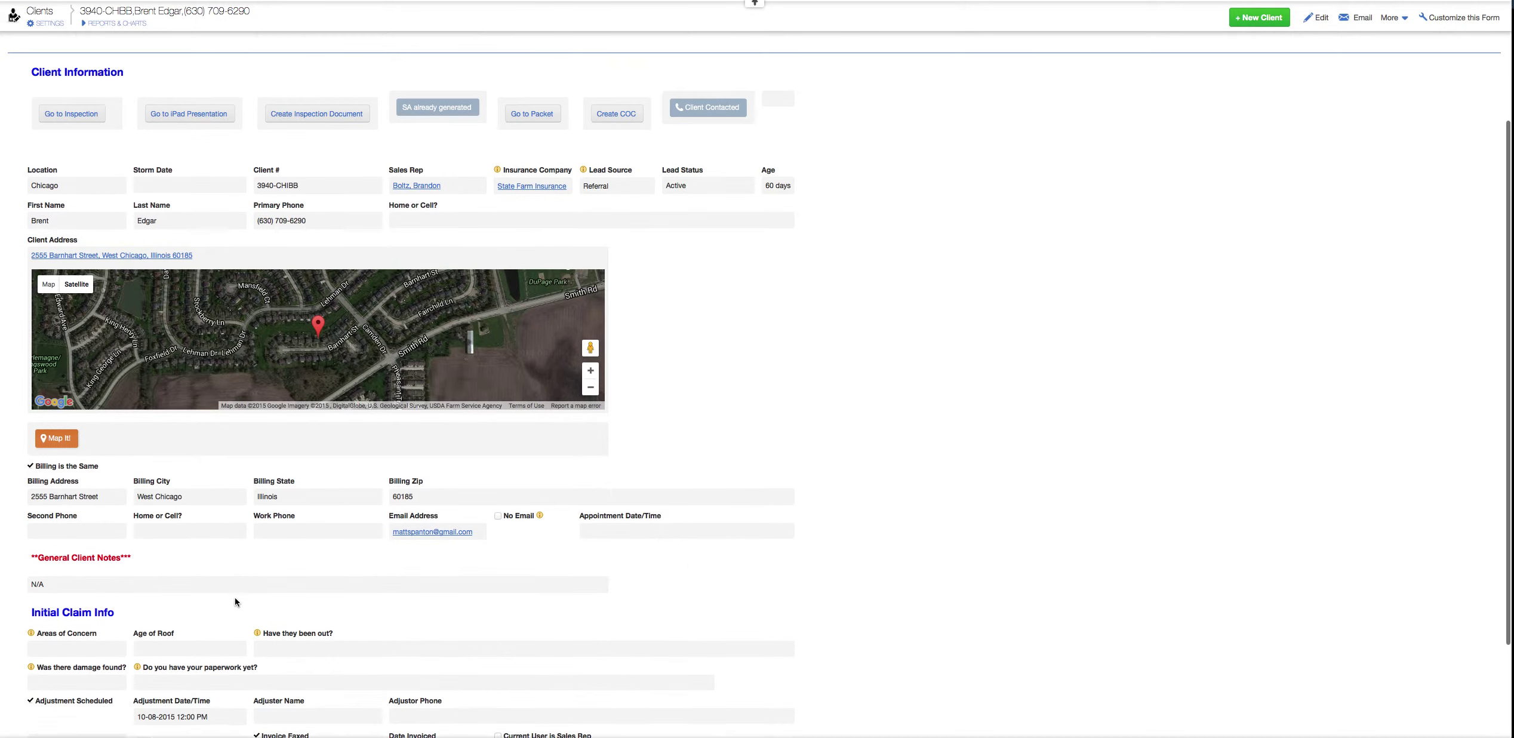
scroll(288, 475, "up", 1)
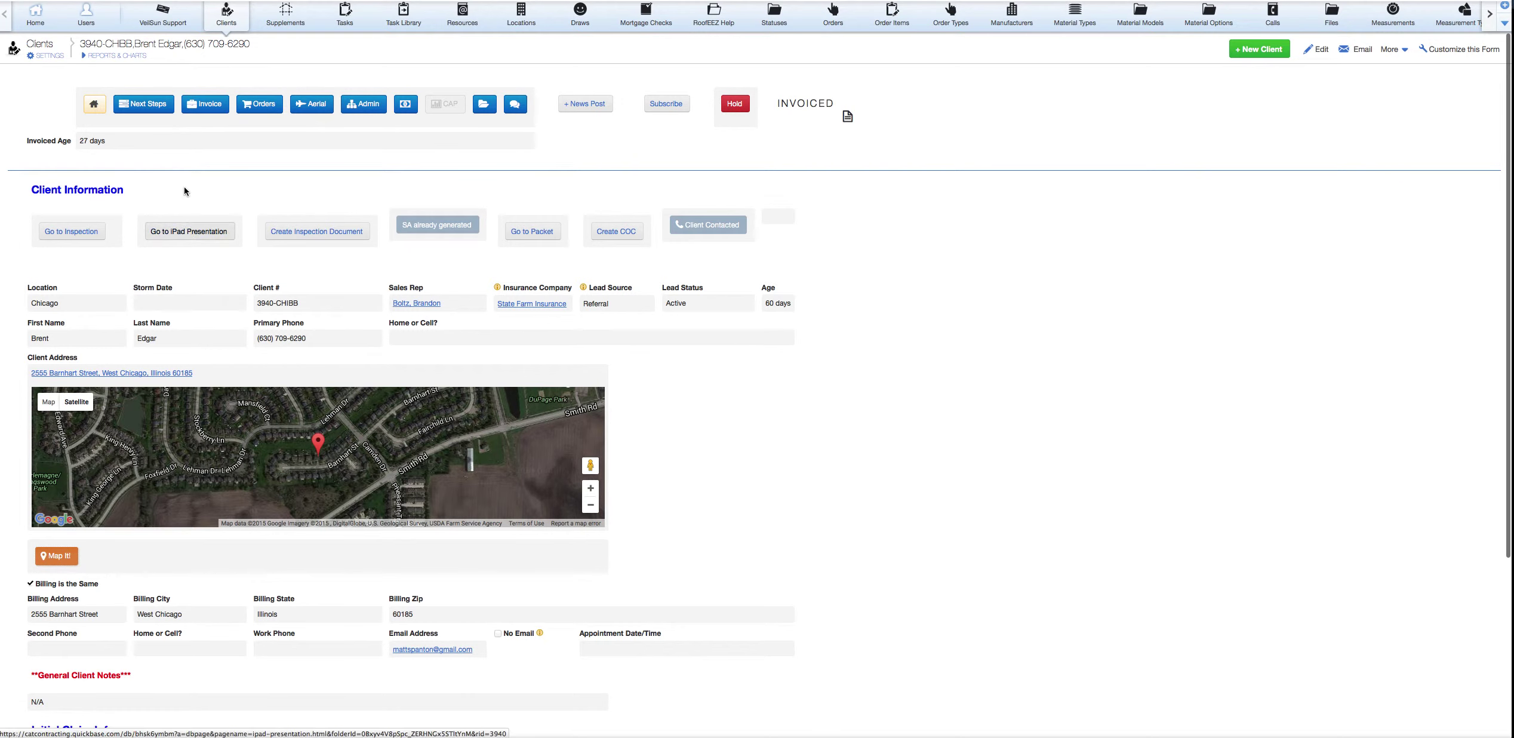
- Show Next Steps, scroll through the Next Steps and Workflow History tables, and highlight the INVOICED status
left_click(160, 108)
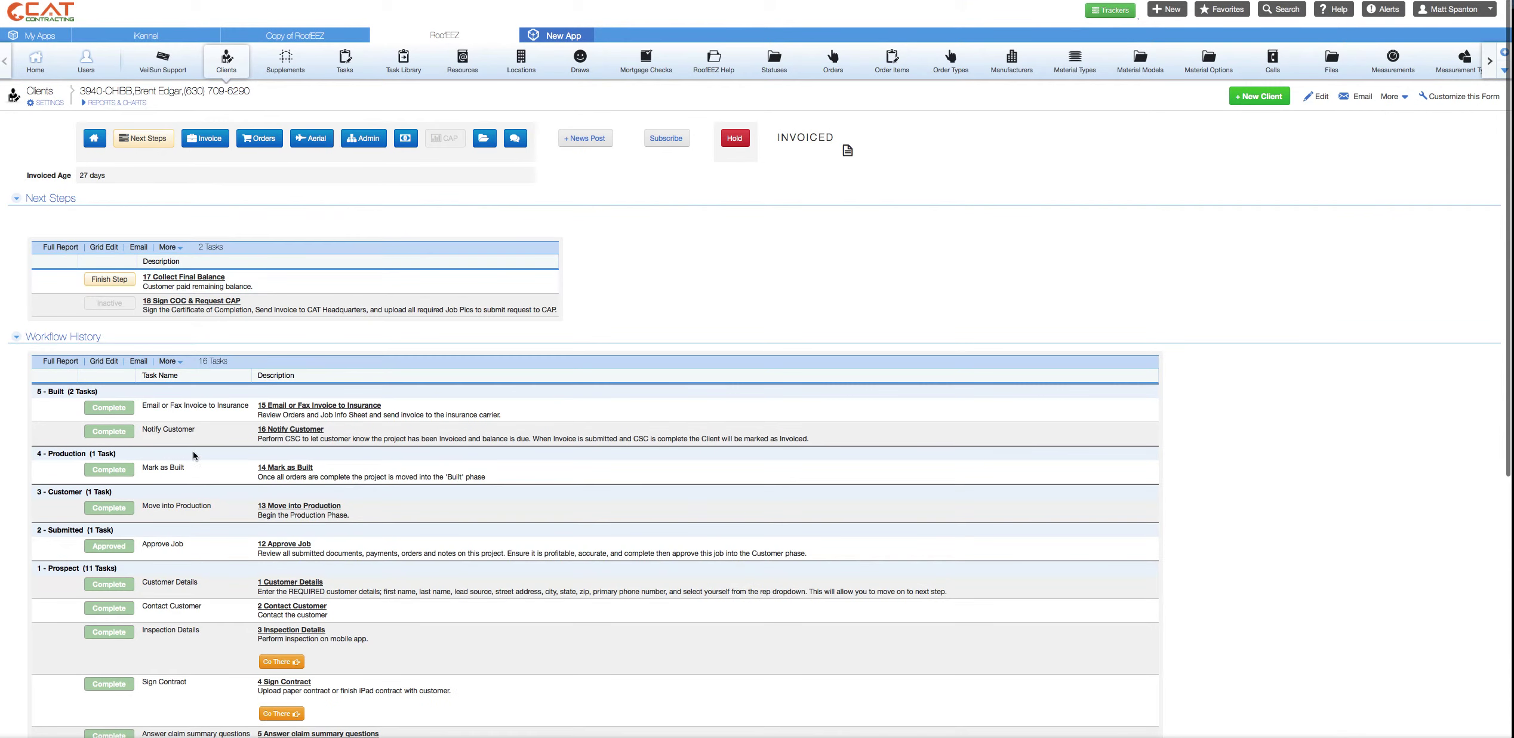
scroll(193, 450, "down", 3)
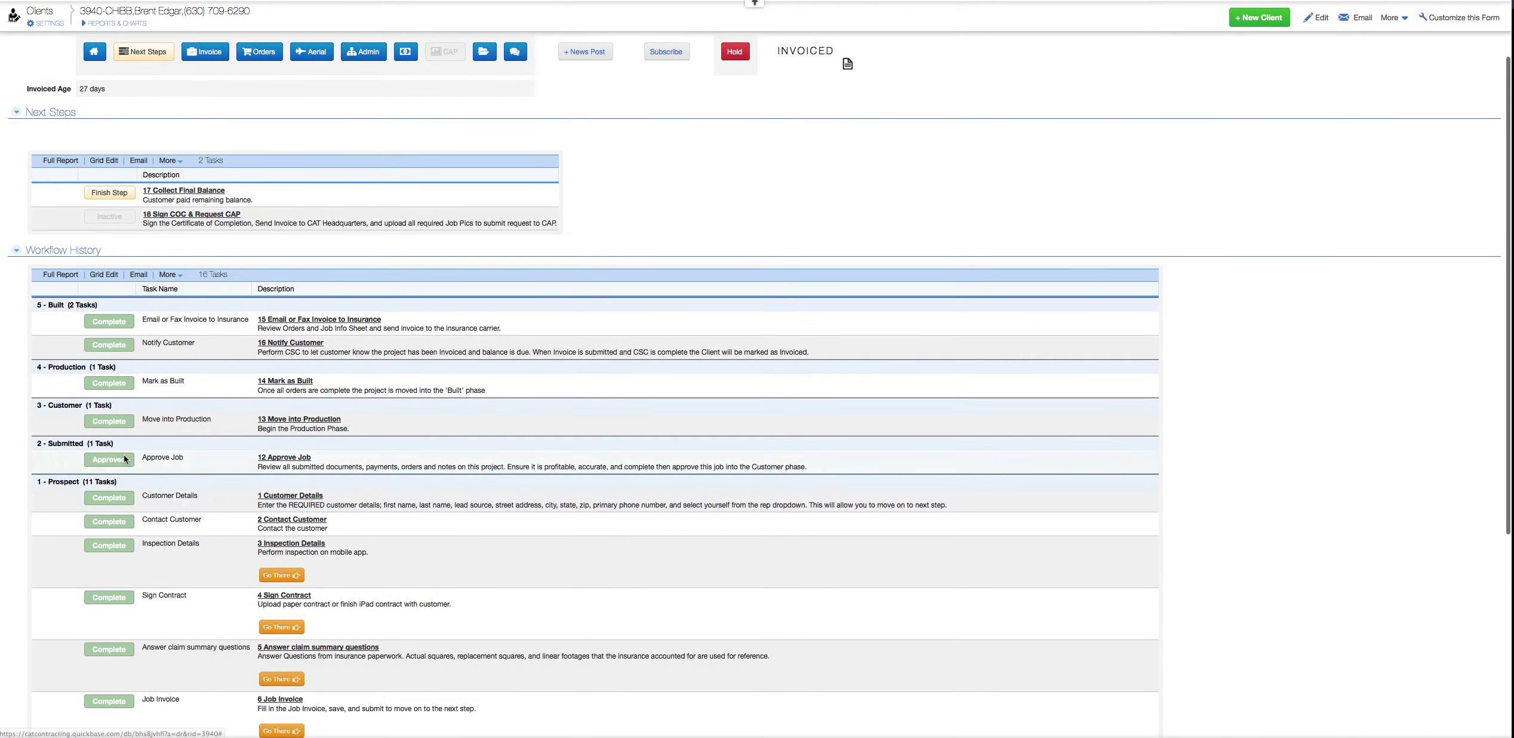
scroll(125, 472, "down", 2)
scroll(122, 449, "down", 3)
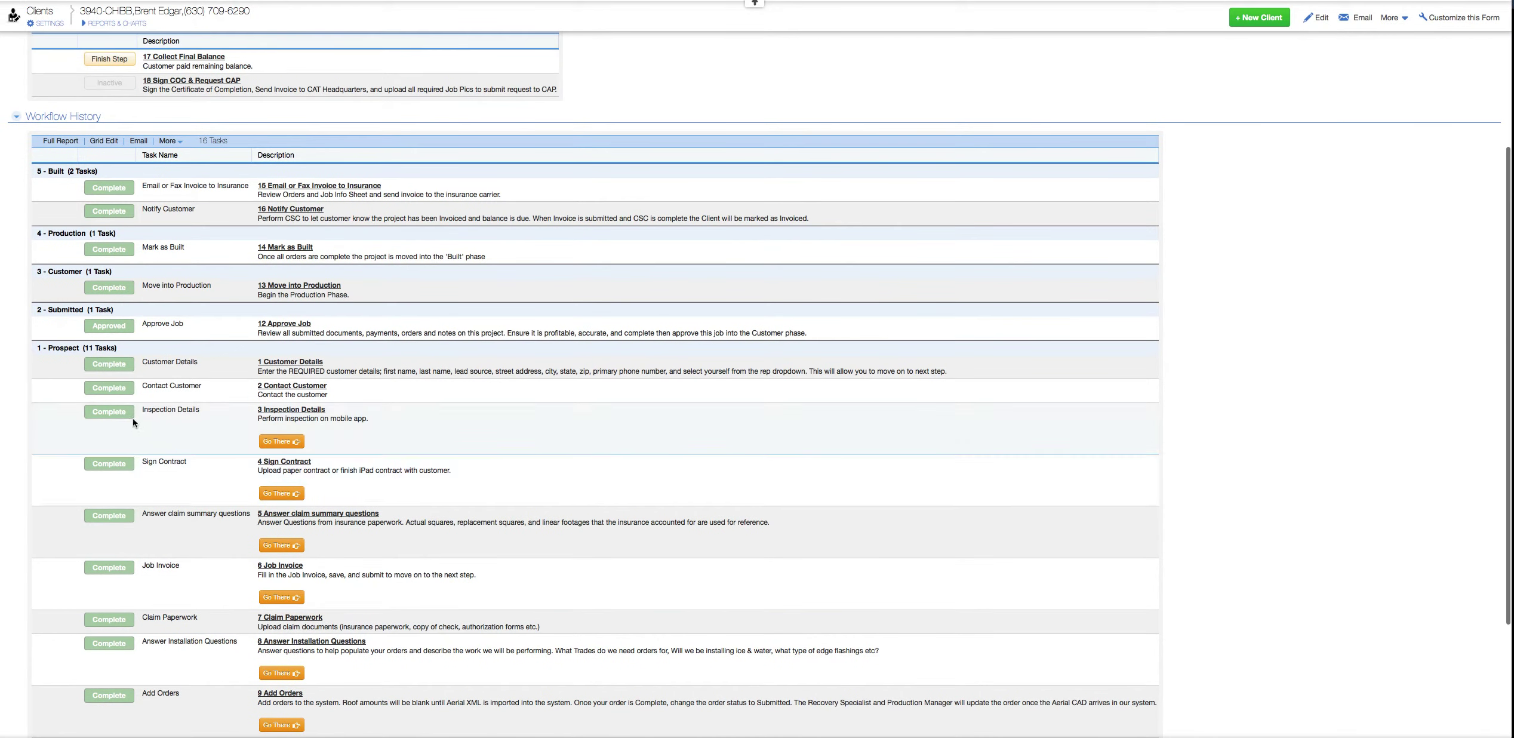
scroll(142, 453, "down", 3)
scroll(142, 452, "down", 2)
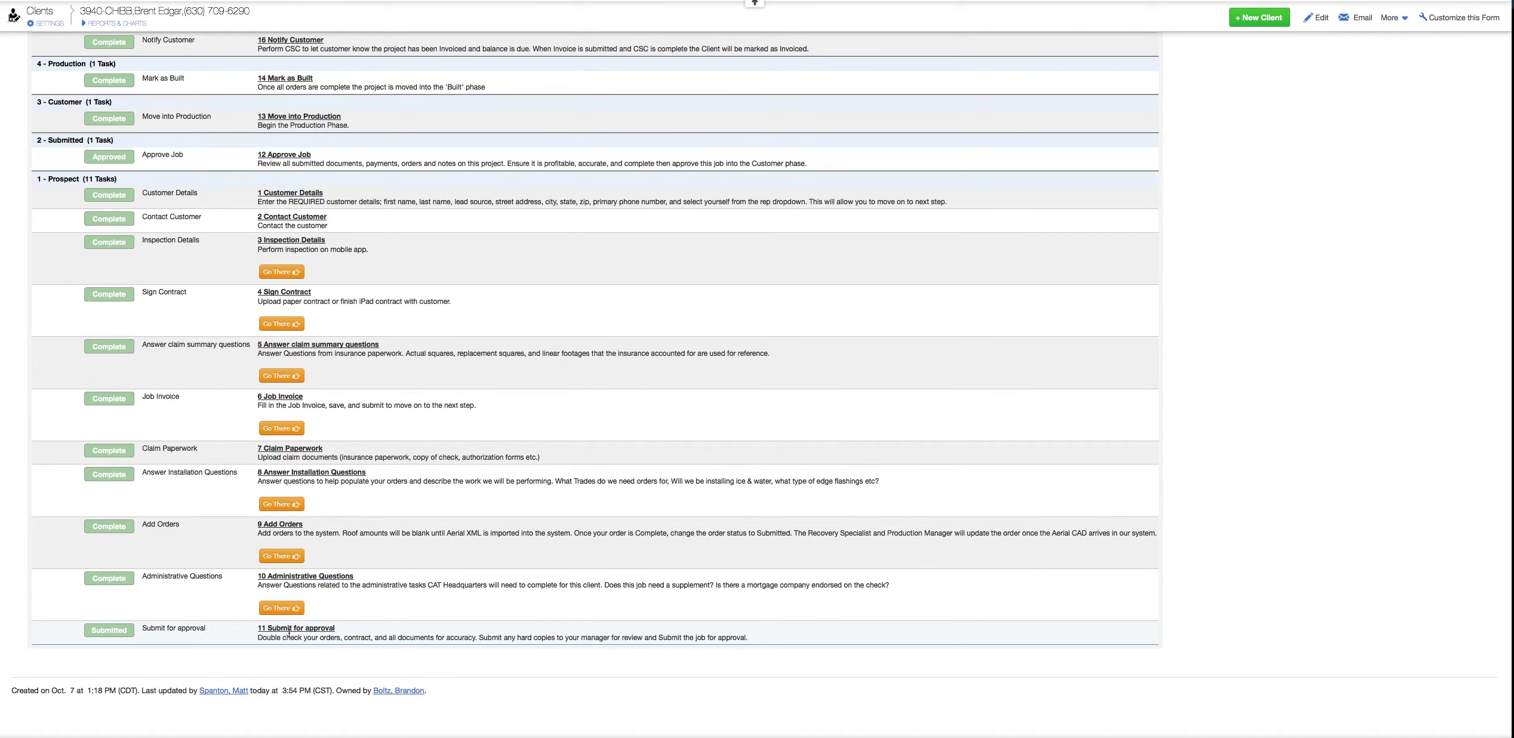
scroll(289, 634, "up", 3)
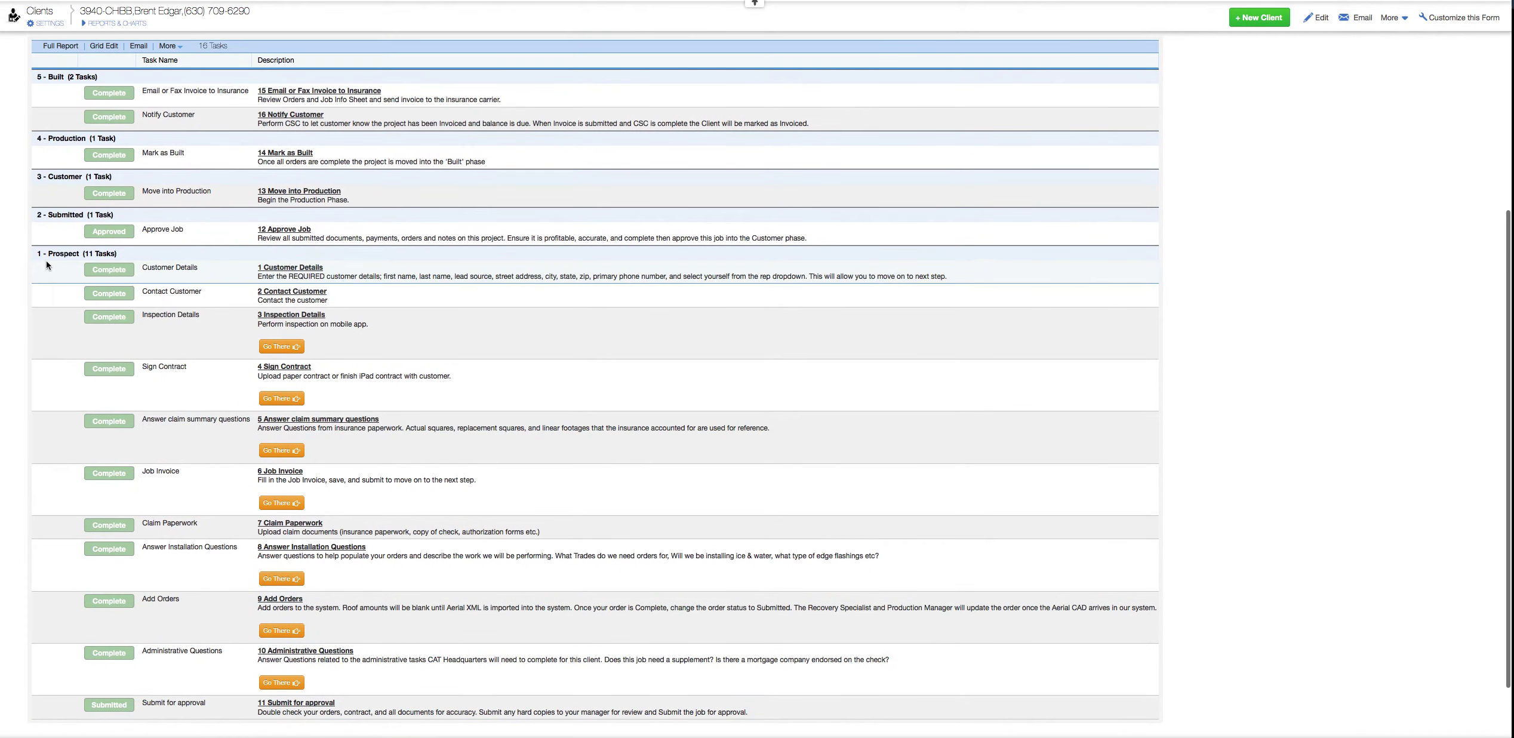
scroll(46, 261, "up", 1)
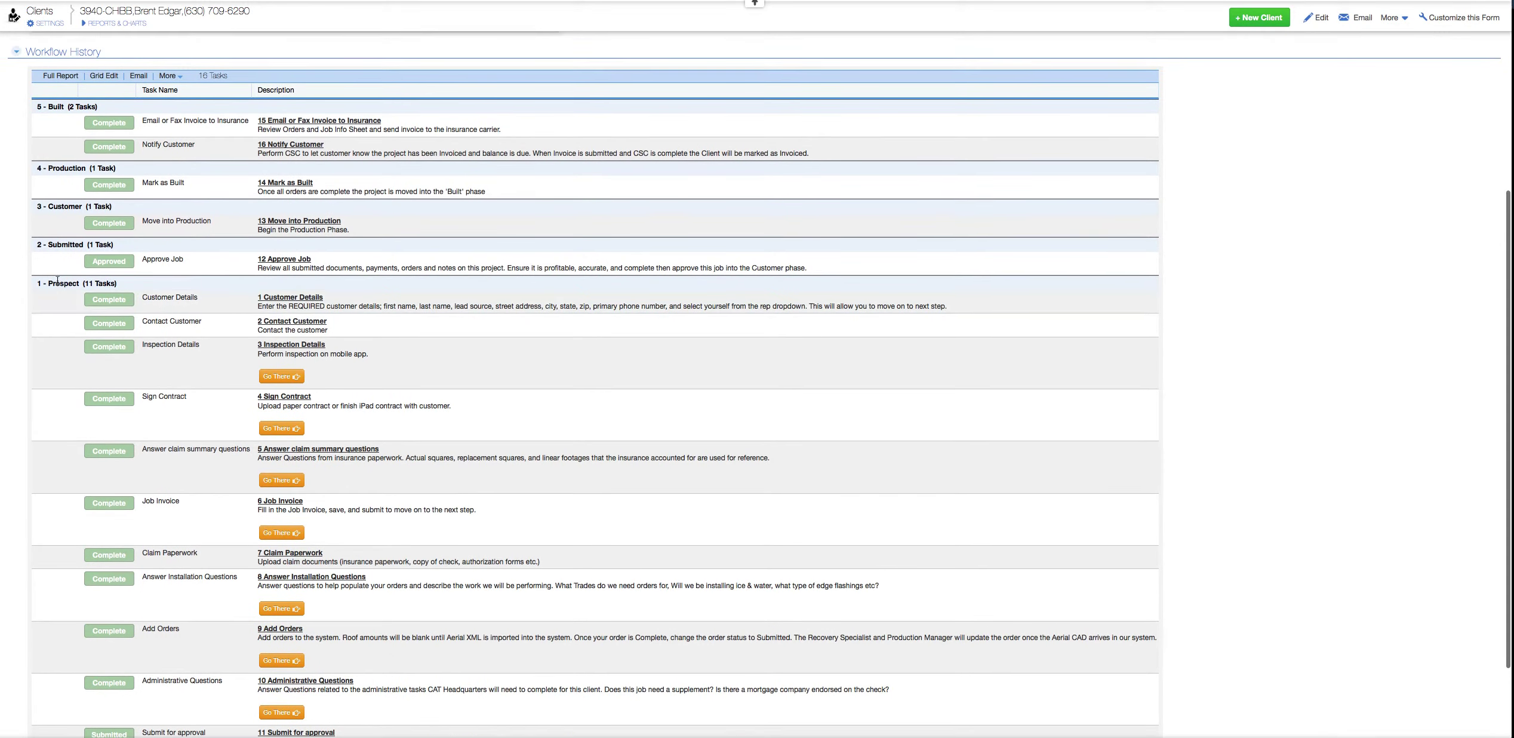
scroll(67, 217, "up", 2)
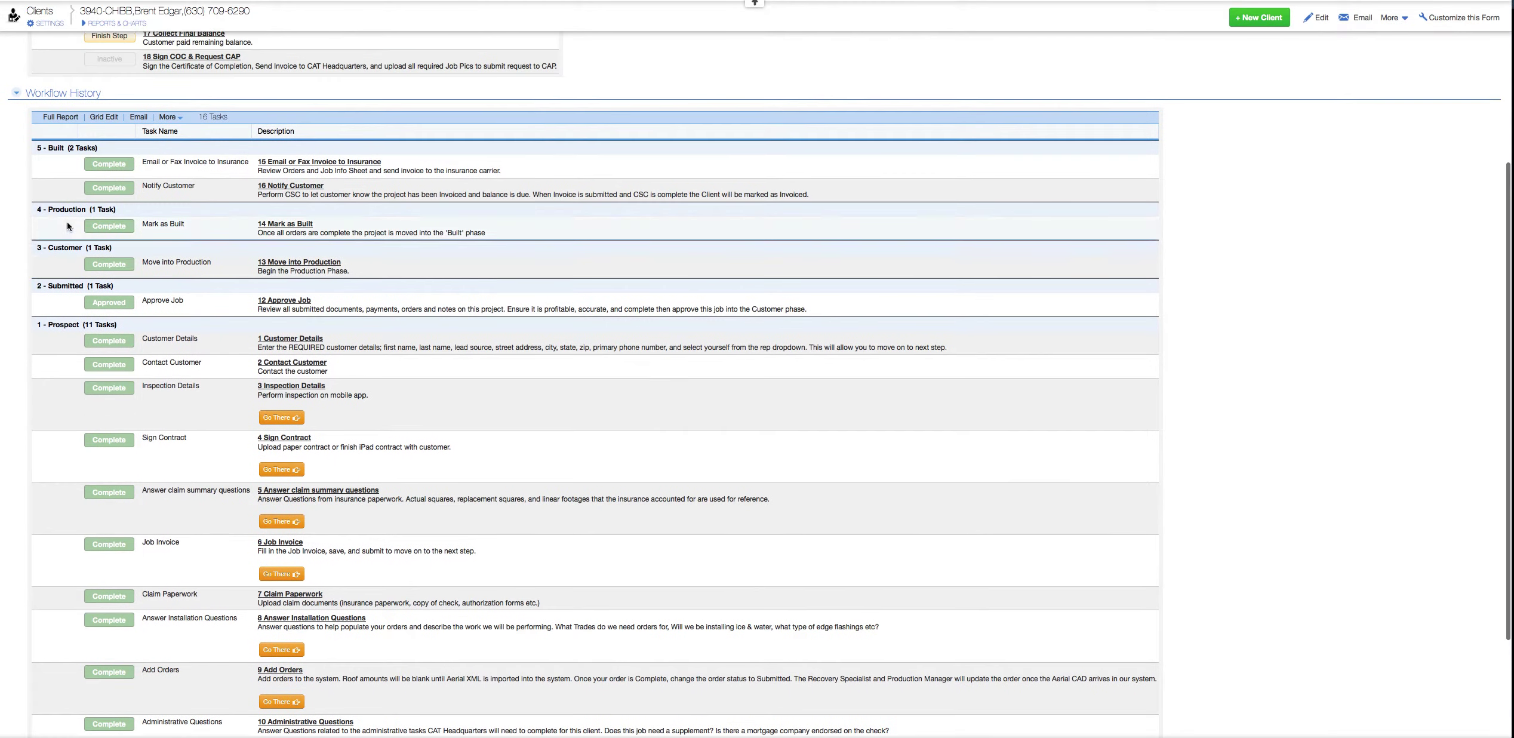
scroll(75, 200, "up", 10)
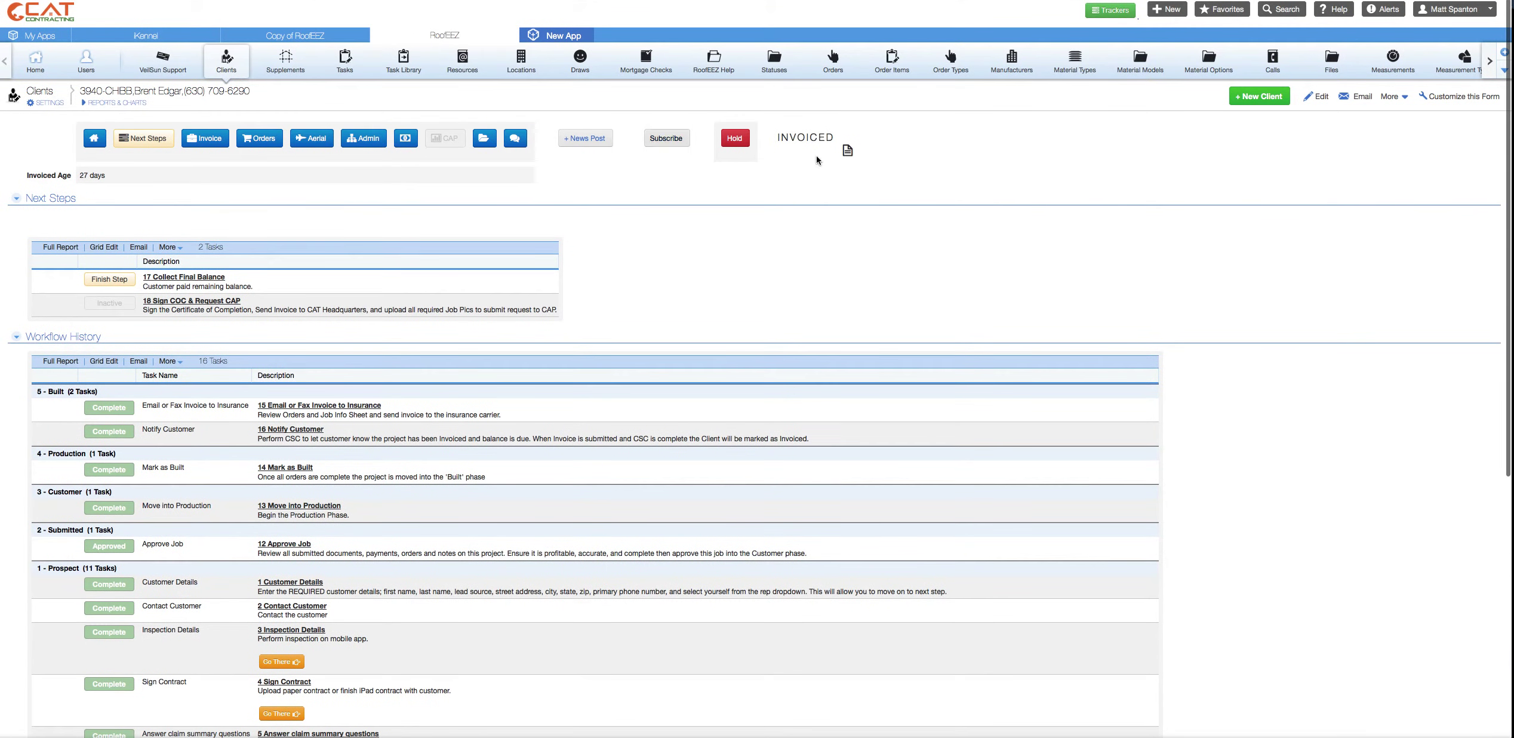
left_click_drag(790, 138, 817, 176)
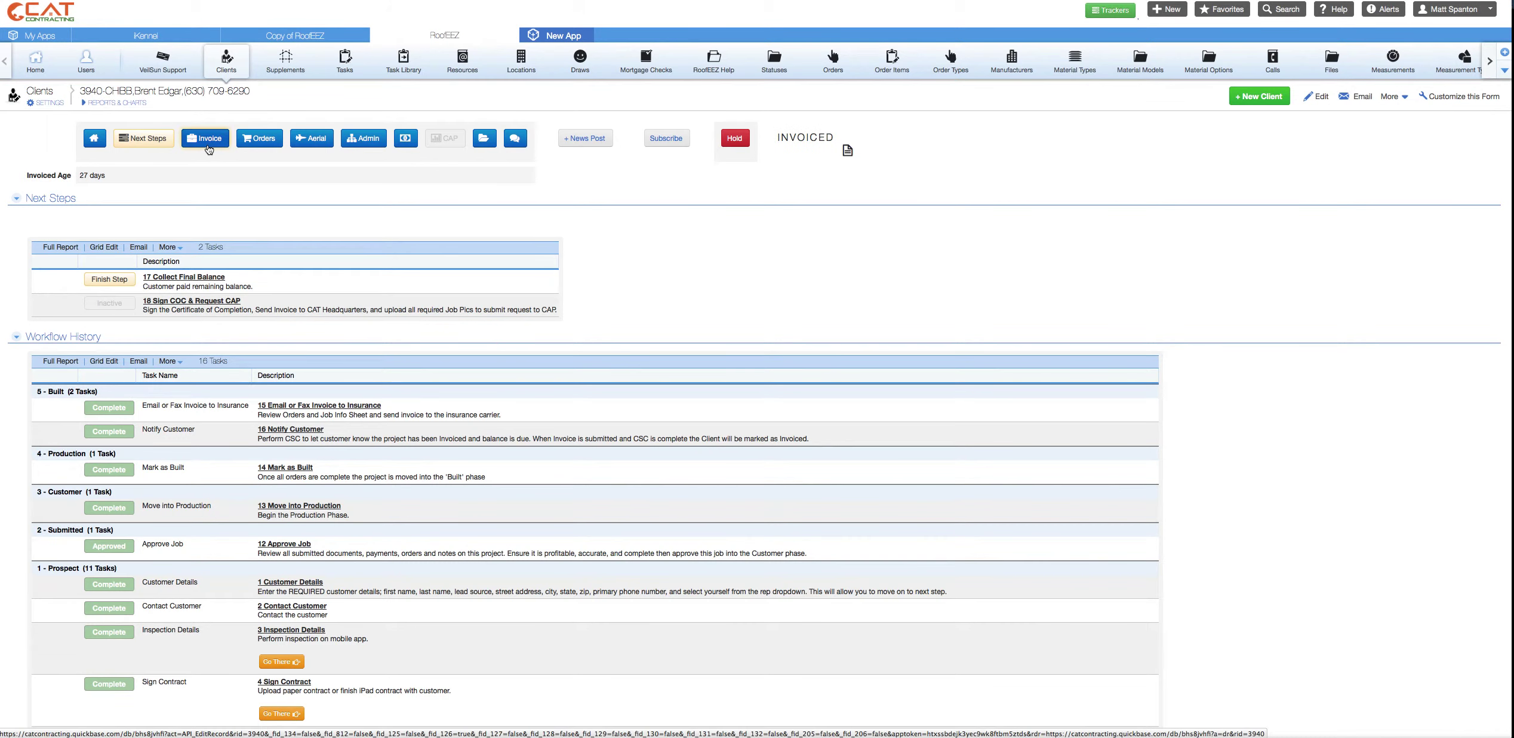
- Show the Invoice sheet with its 8 current line items totalling $10,396.57 and five past invoices
left_click(209, 149)
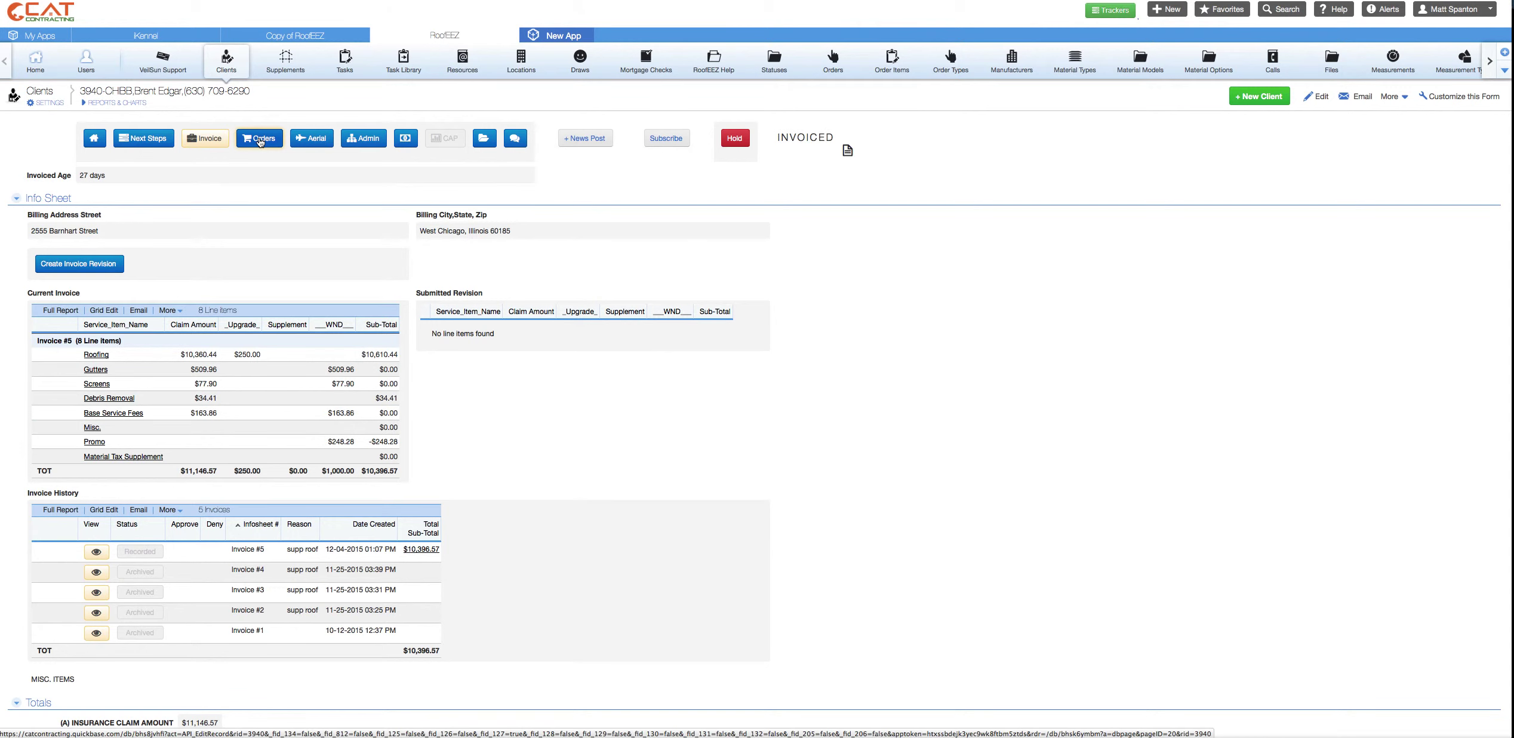
- Check the client's orders, then view the aerial measurements and ice shield diagram (988.00 SF)
left_click(257, 156)
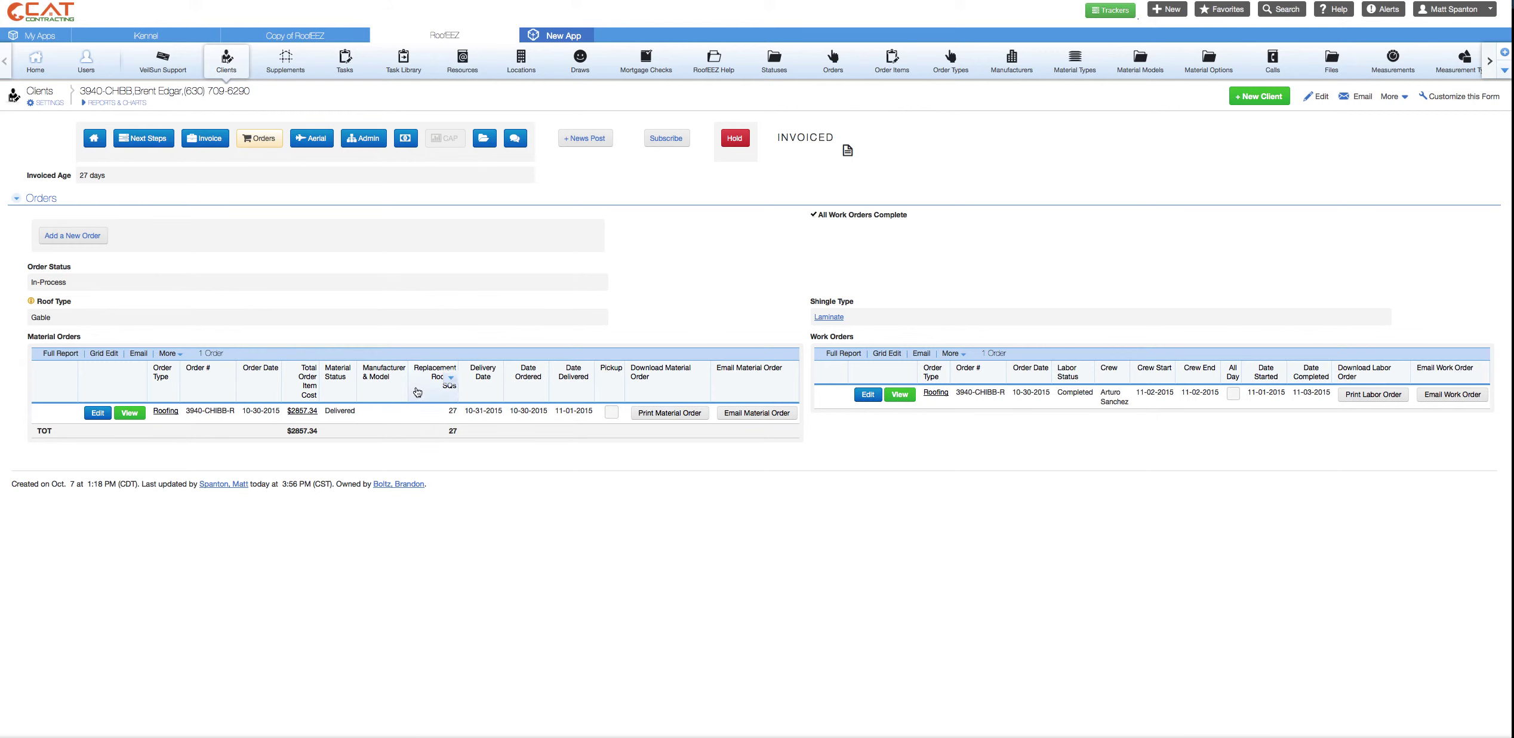
left_click(328, 141)
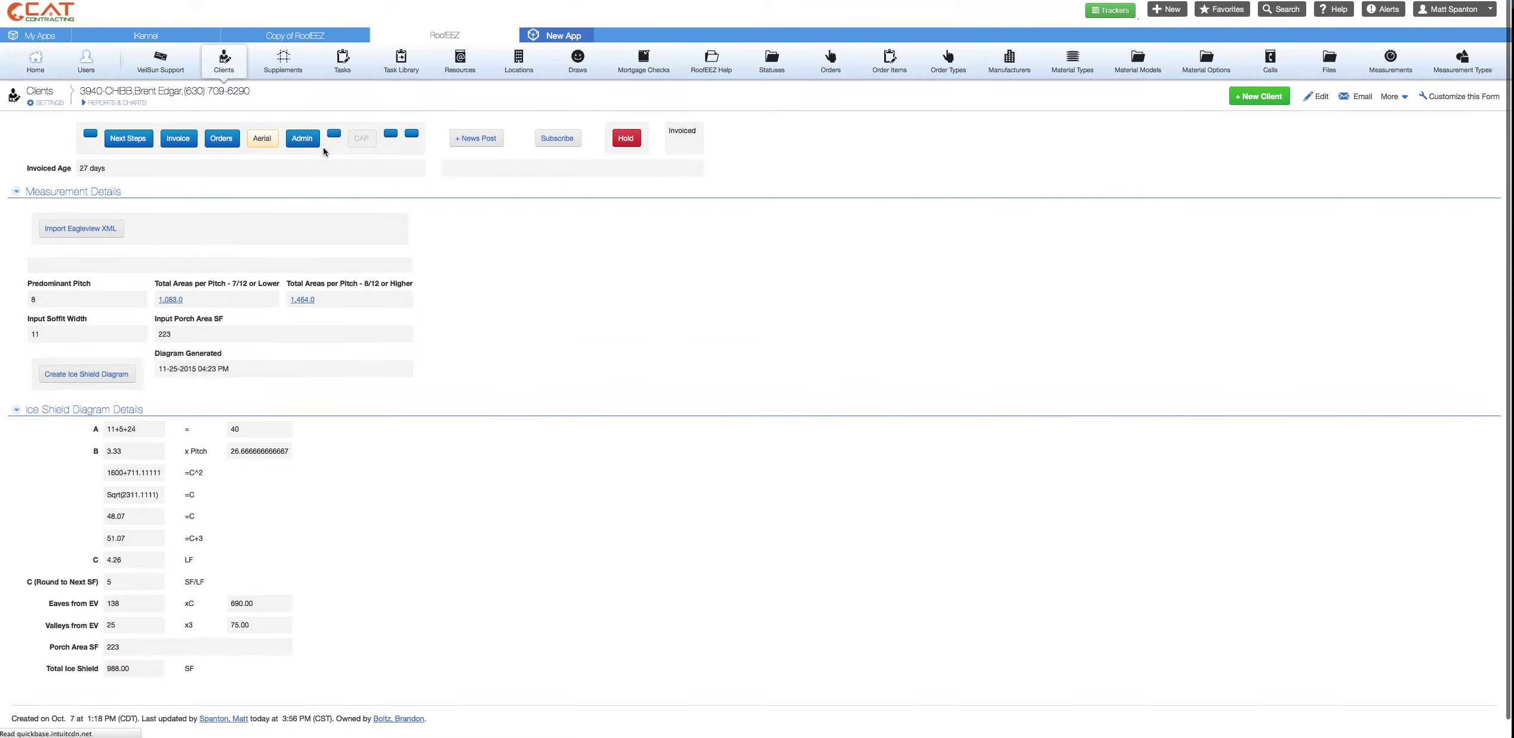
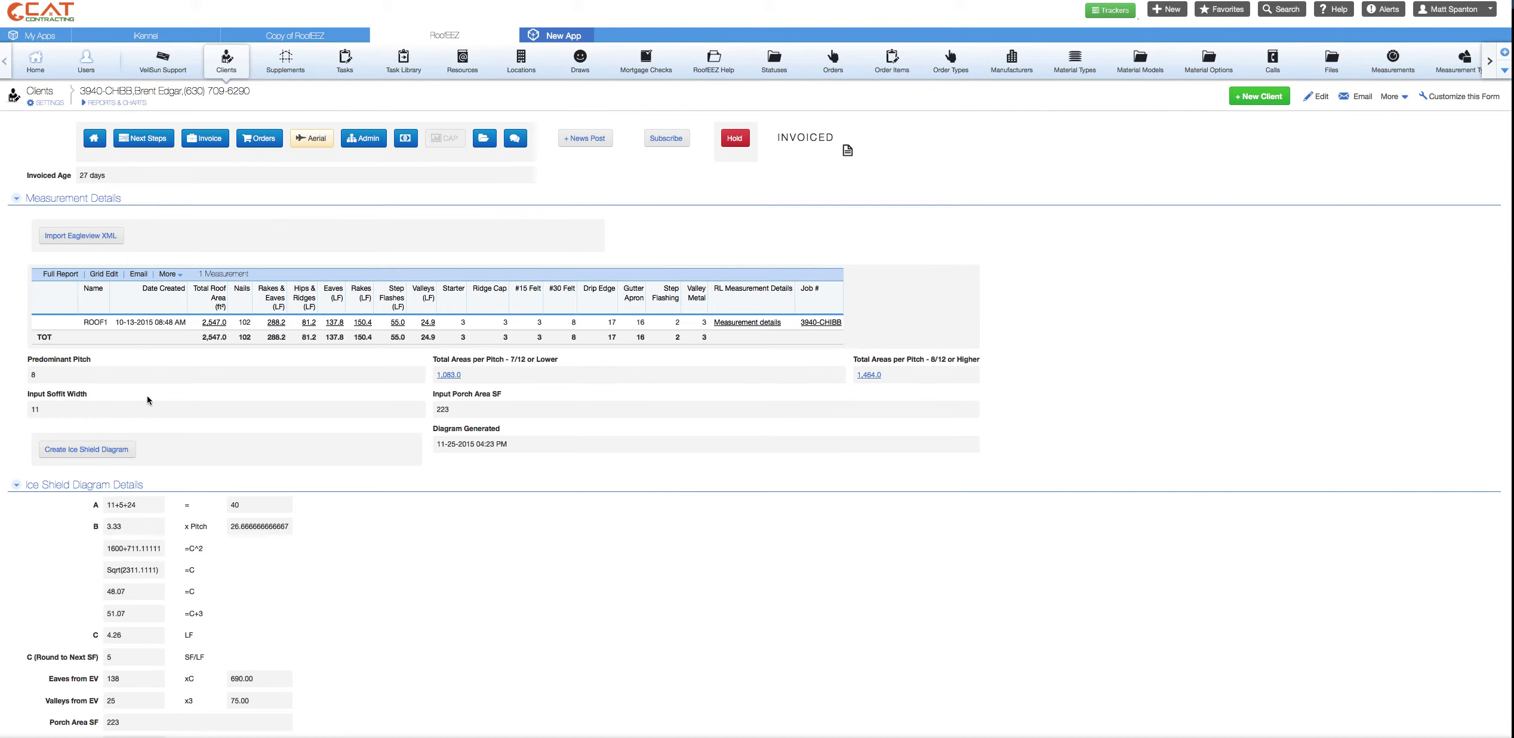
- Scroll through the ROOF1 measurements (2,547.0 SF) and the 988.00 SF ice shield calculation
scroll(138, 464, "down", 1)
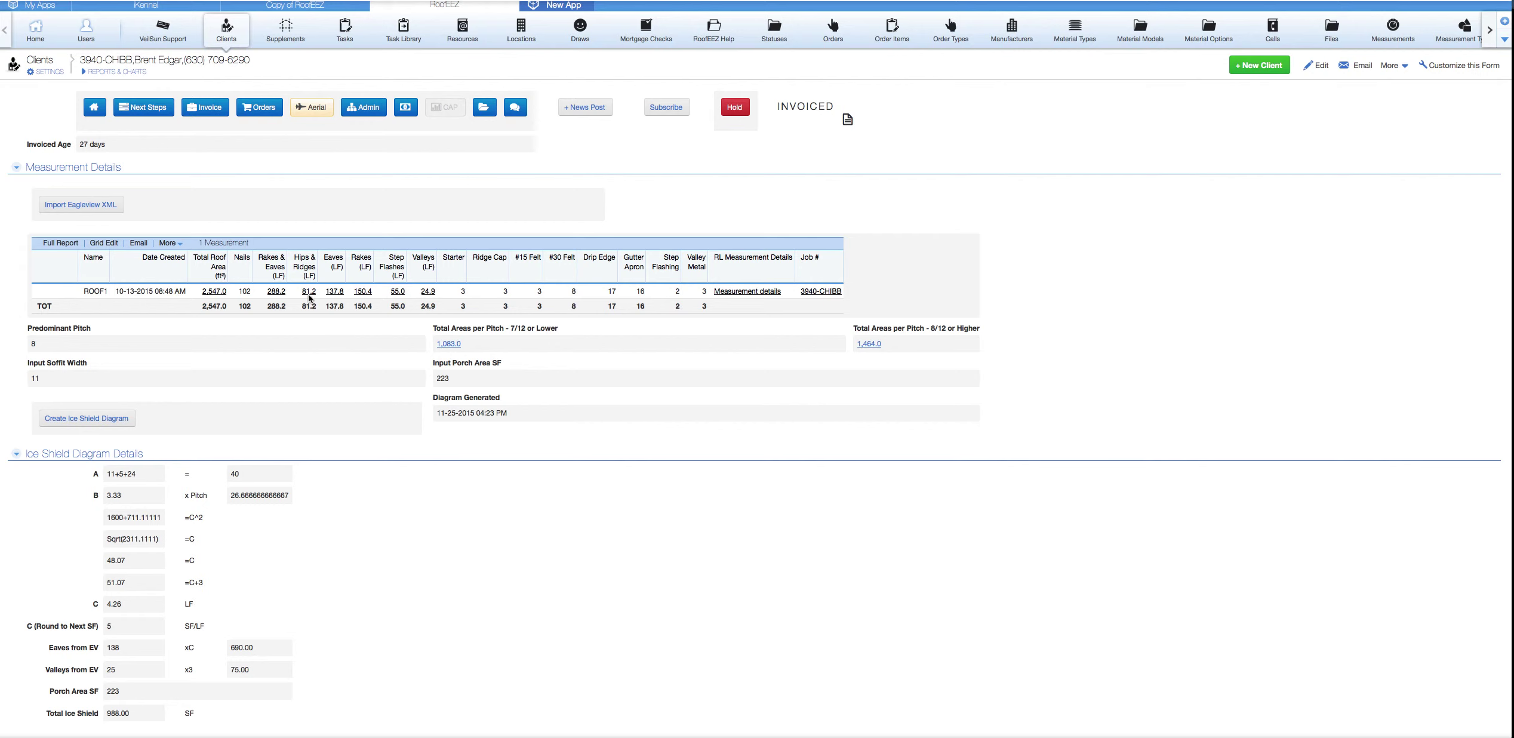
scroll(244, 316, "up", 1)
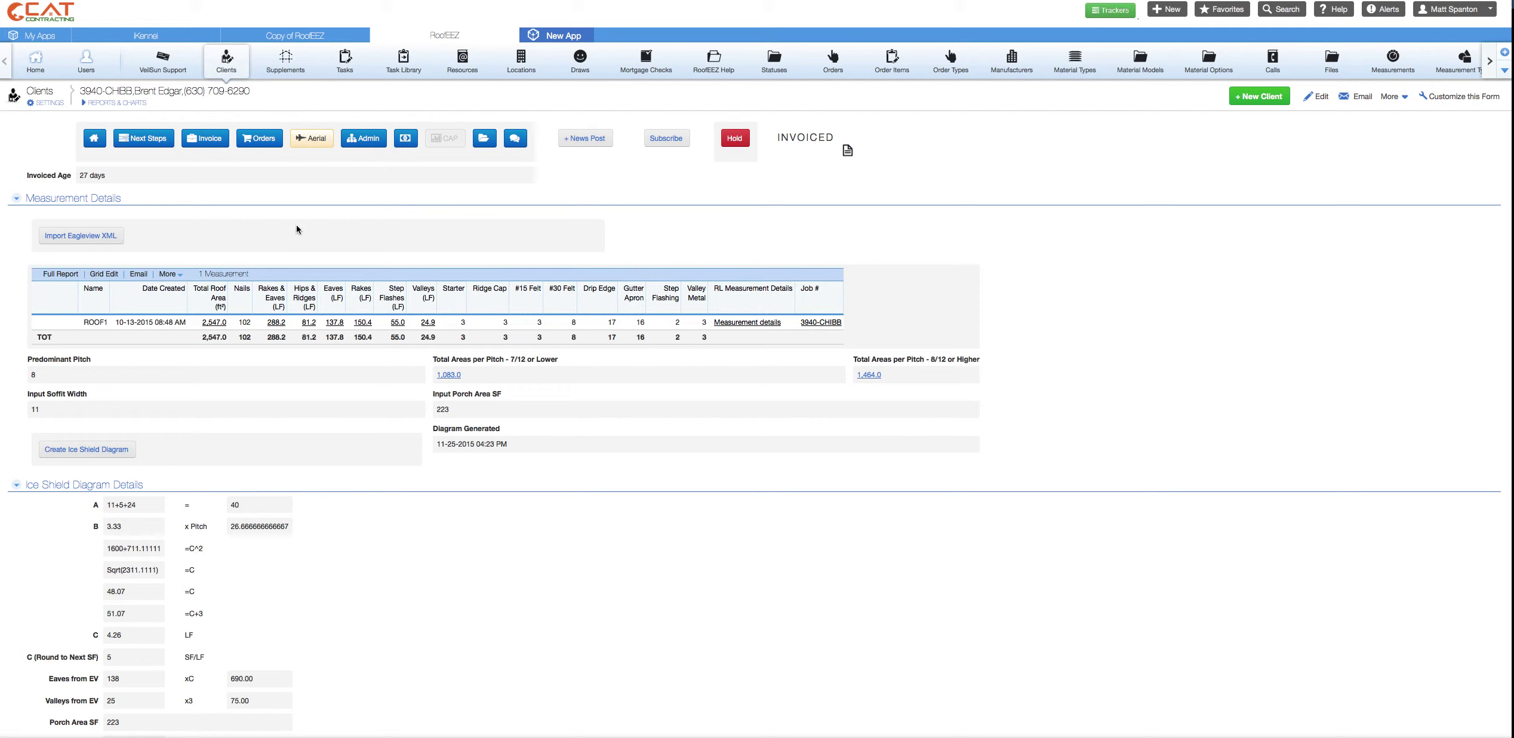
- Review supplements and payments, highlight the $2,289.13 payment total, then list the 18 documents
left_click(373, 143)
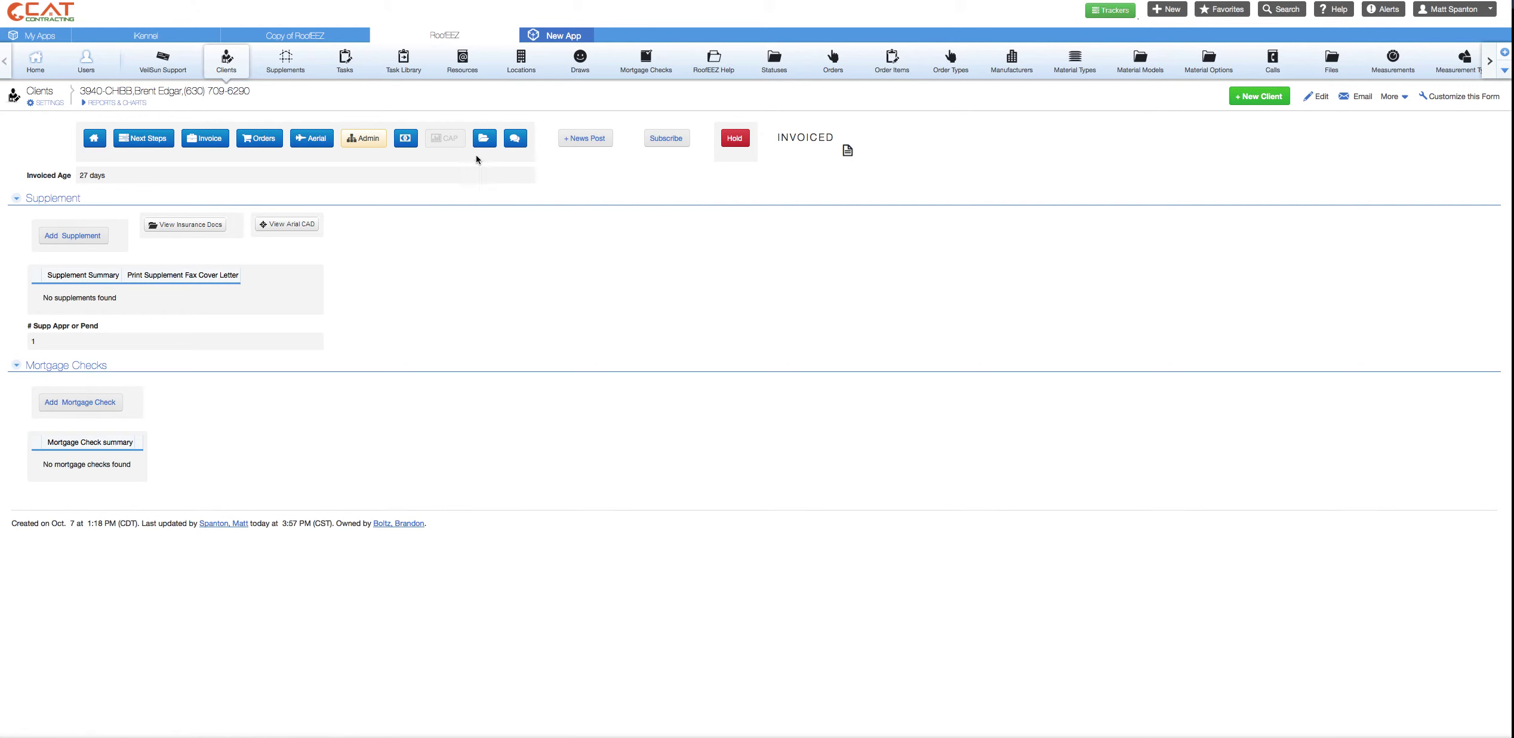
left_click(413, 145)
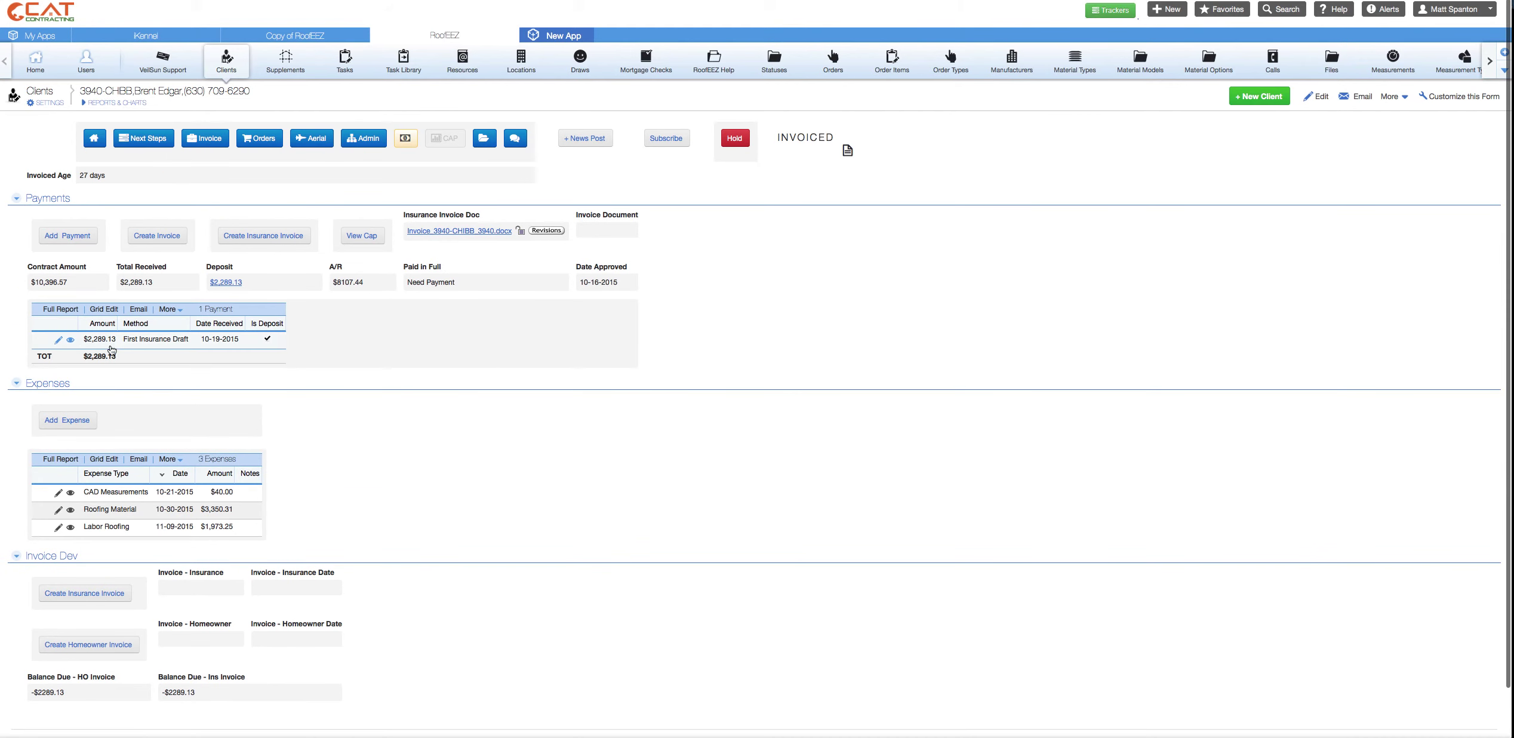
left_click_drag(125, 361, 83, 371)
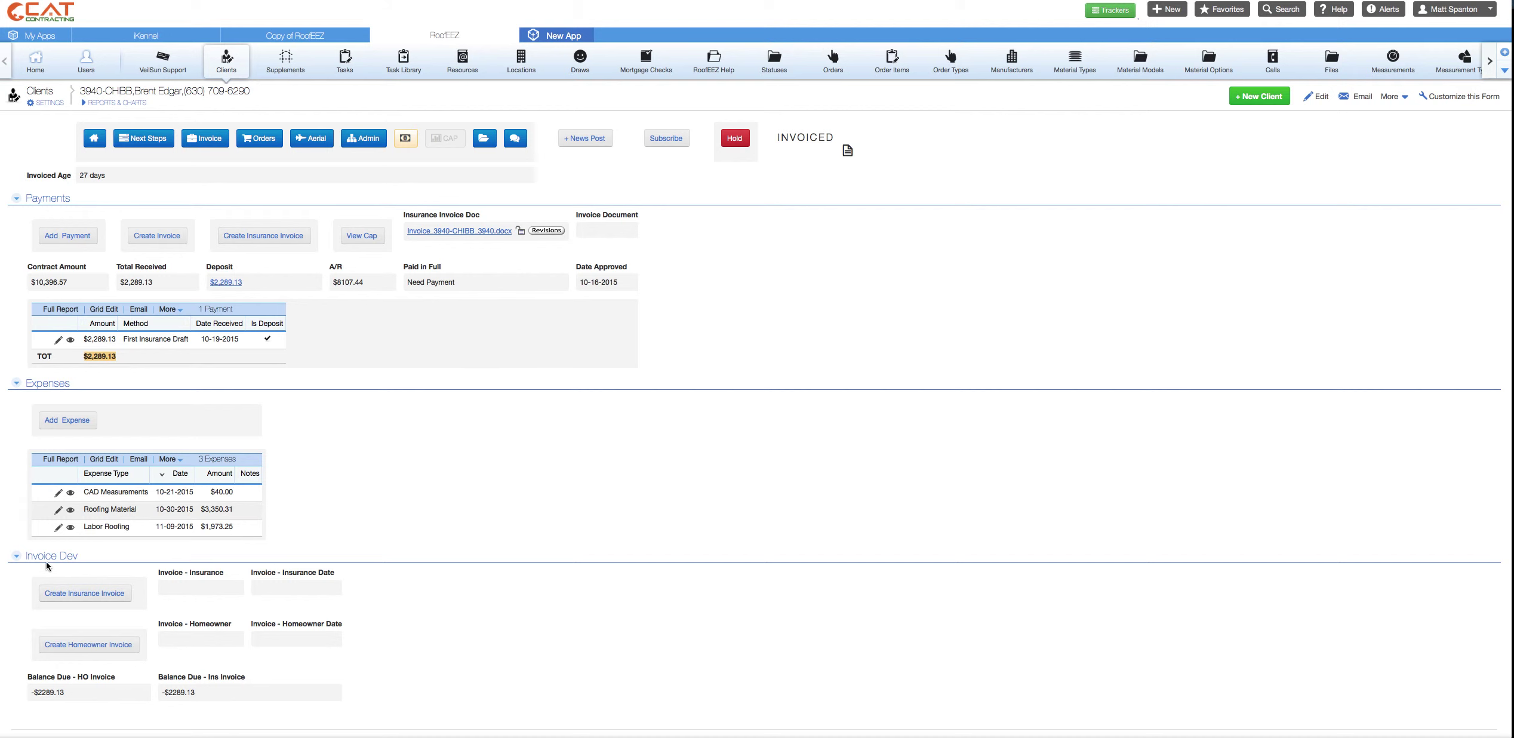
left_click(19, 556)
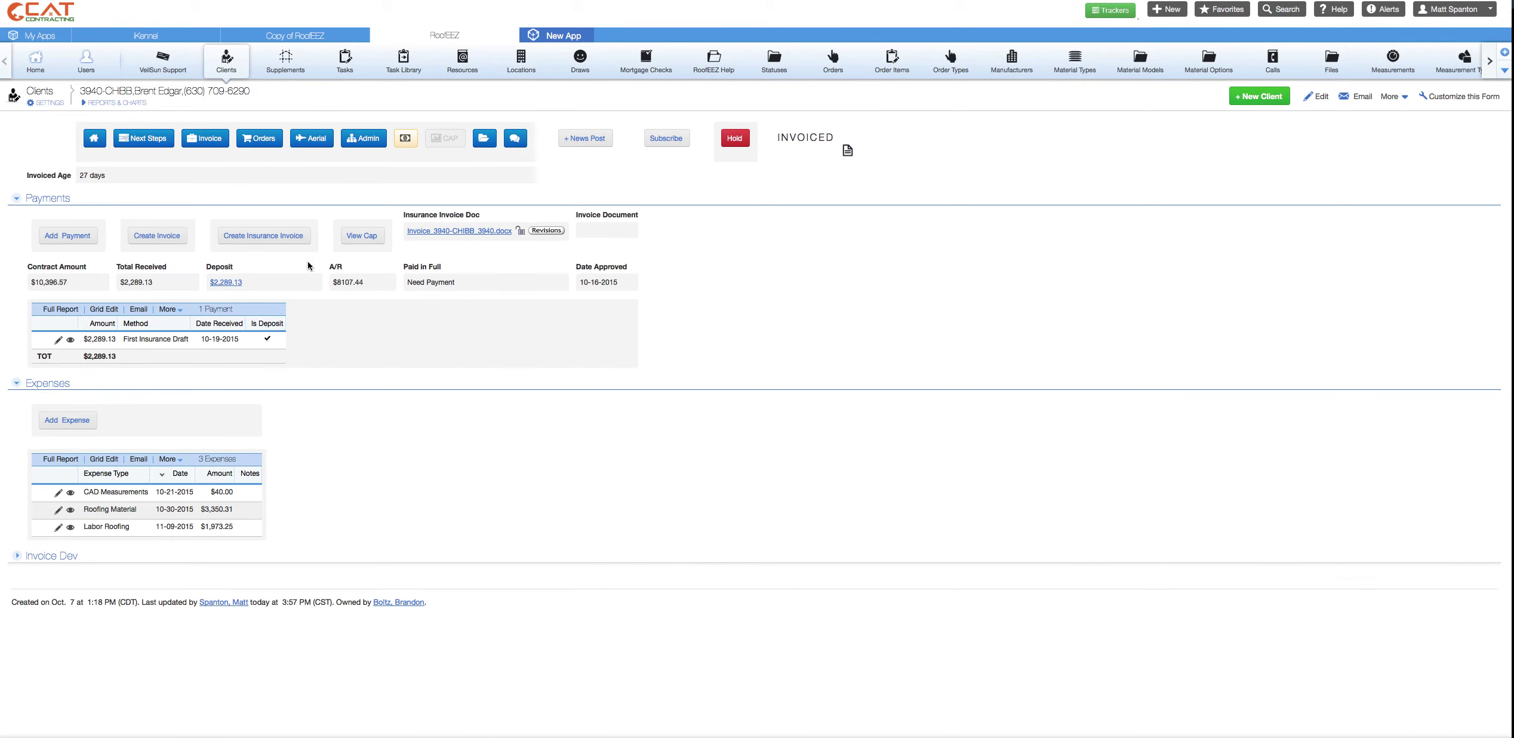
left_click(483, 138)
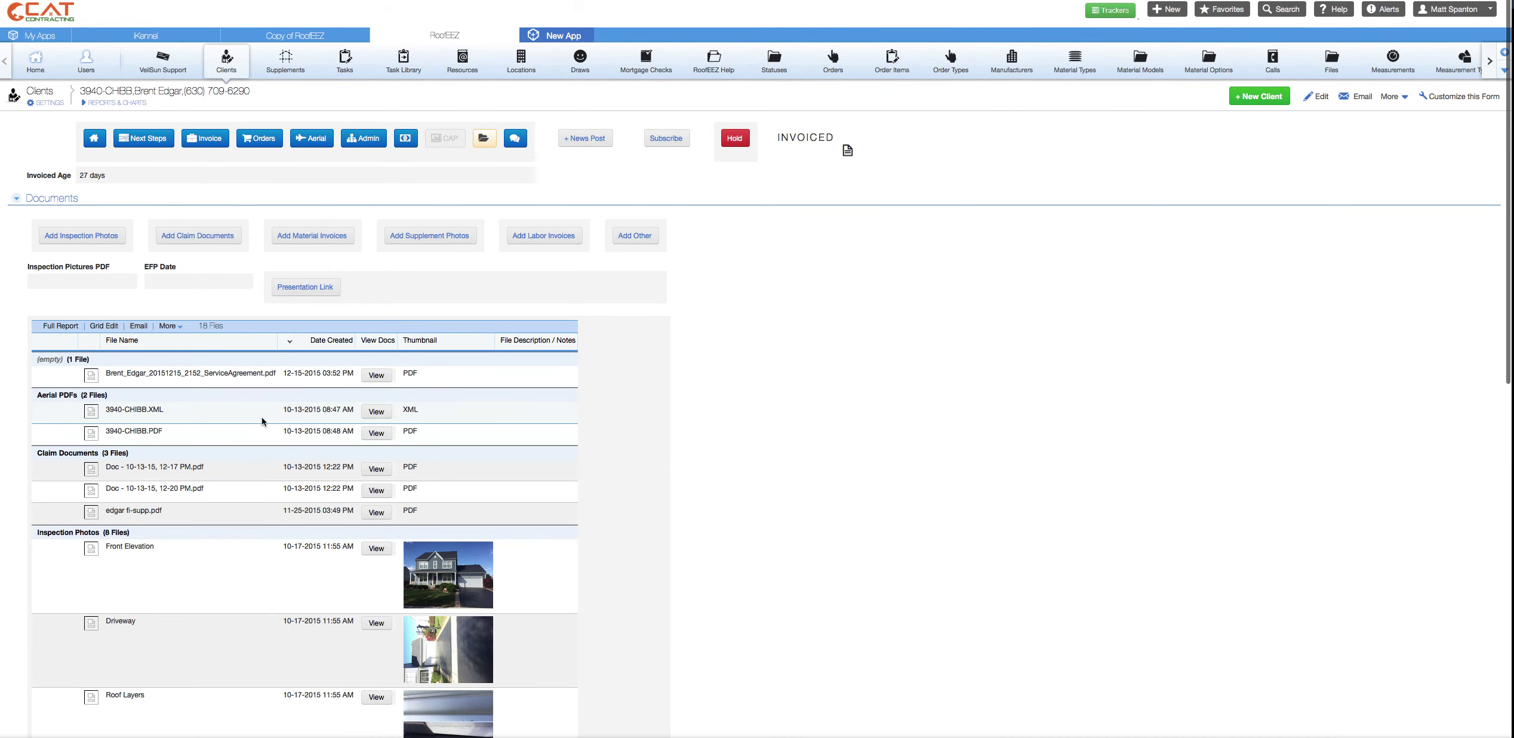
scroll(300, 428, "down", 1)
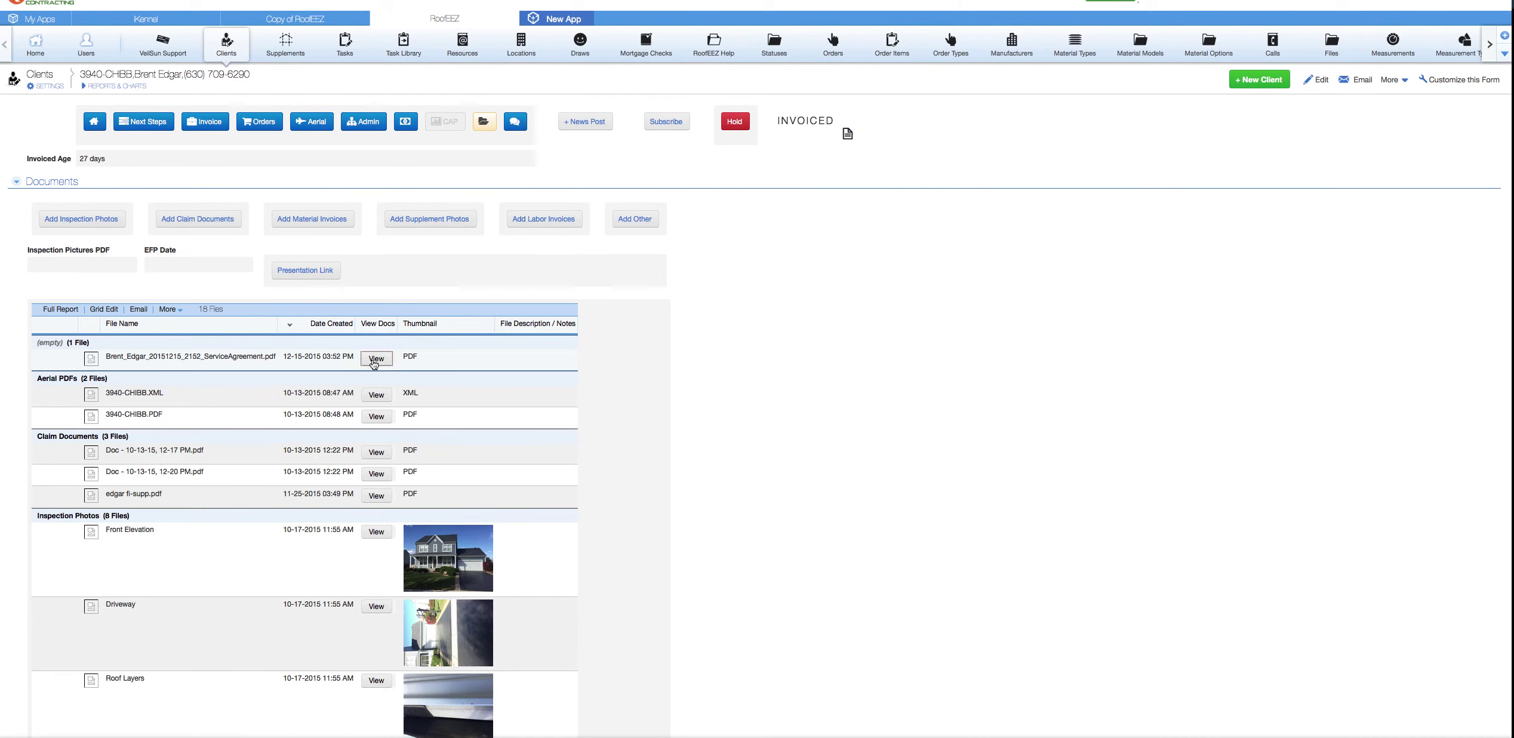
left_click(374, 360)
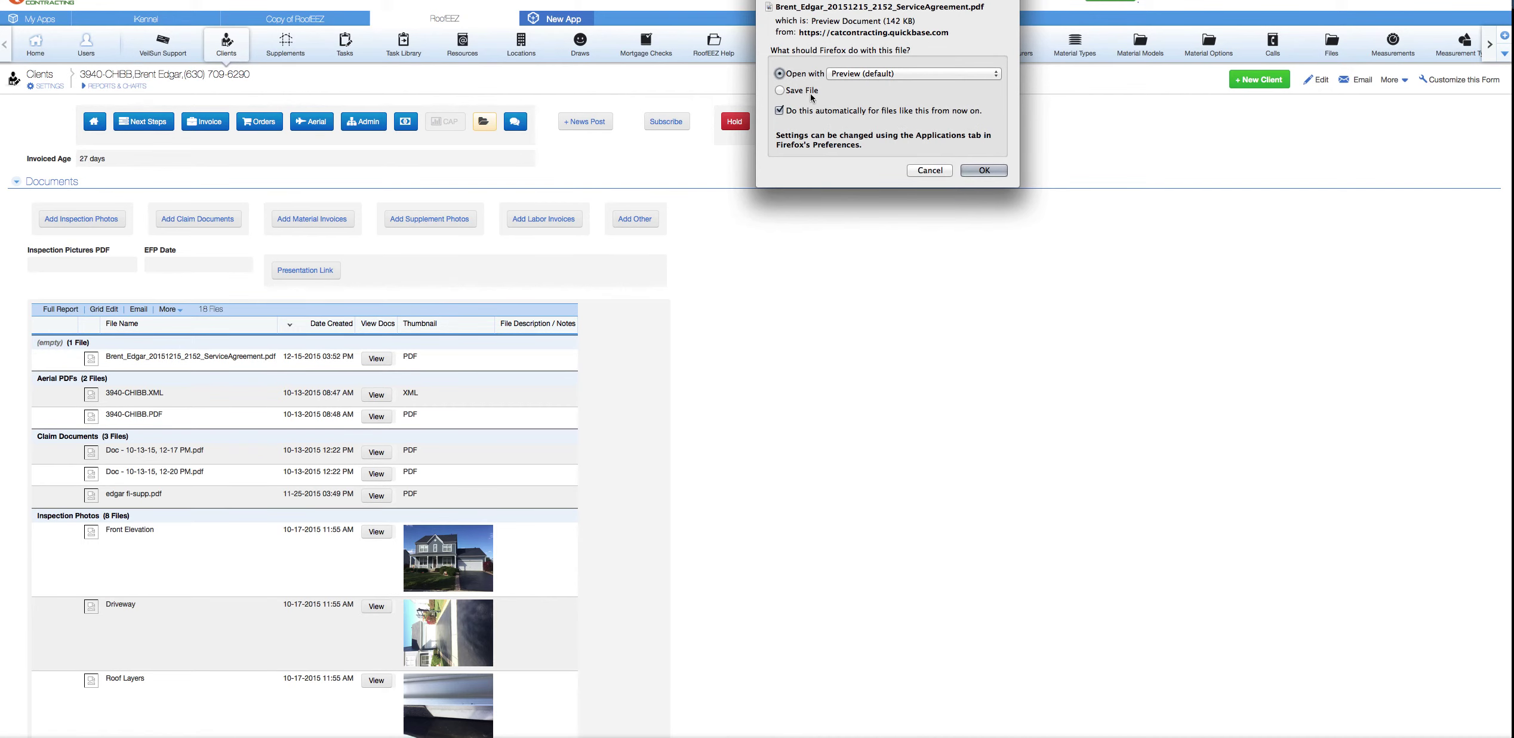
left_click(976, 171)
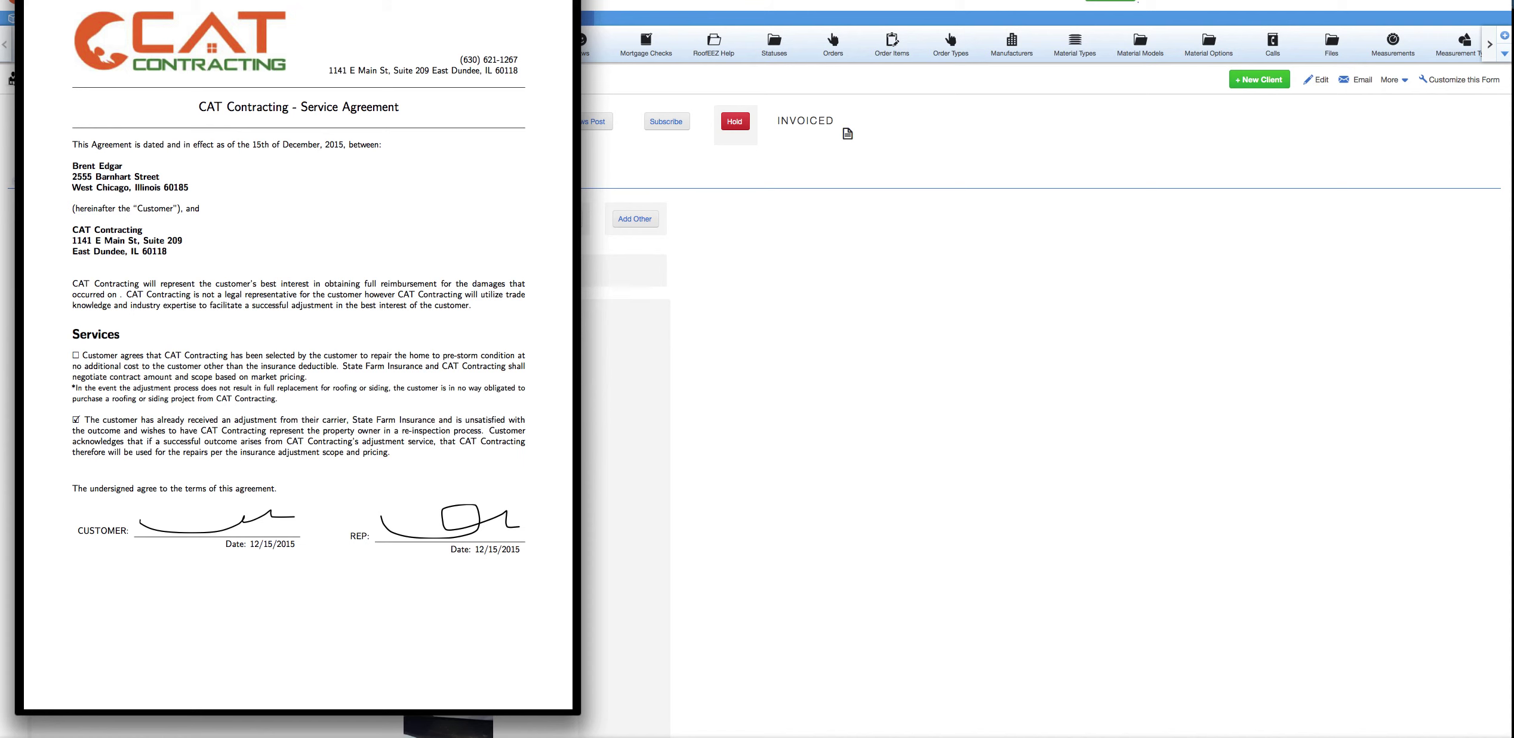
key("super+w")
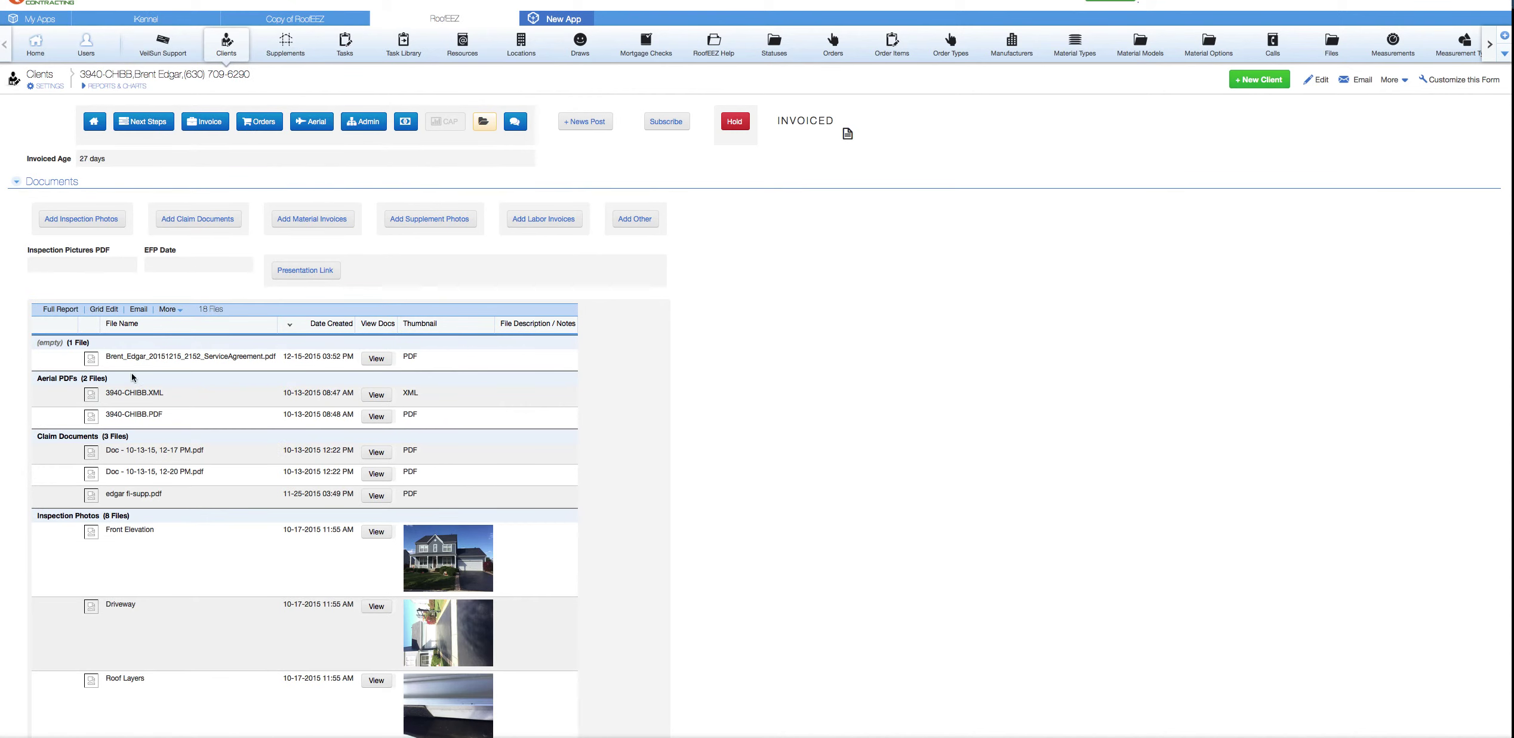
scroll(162, 443, "down", 2)
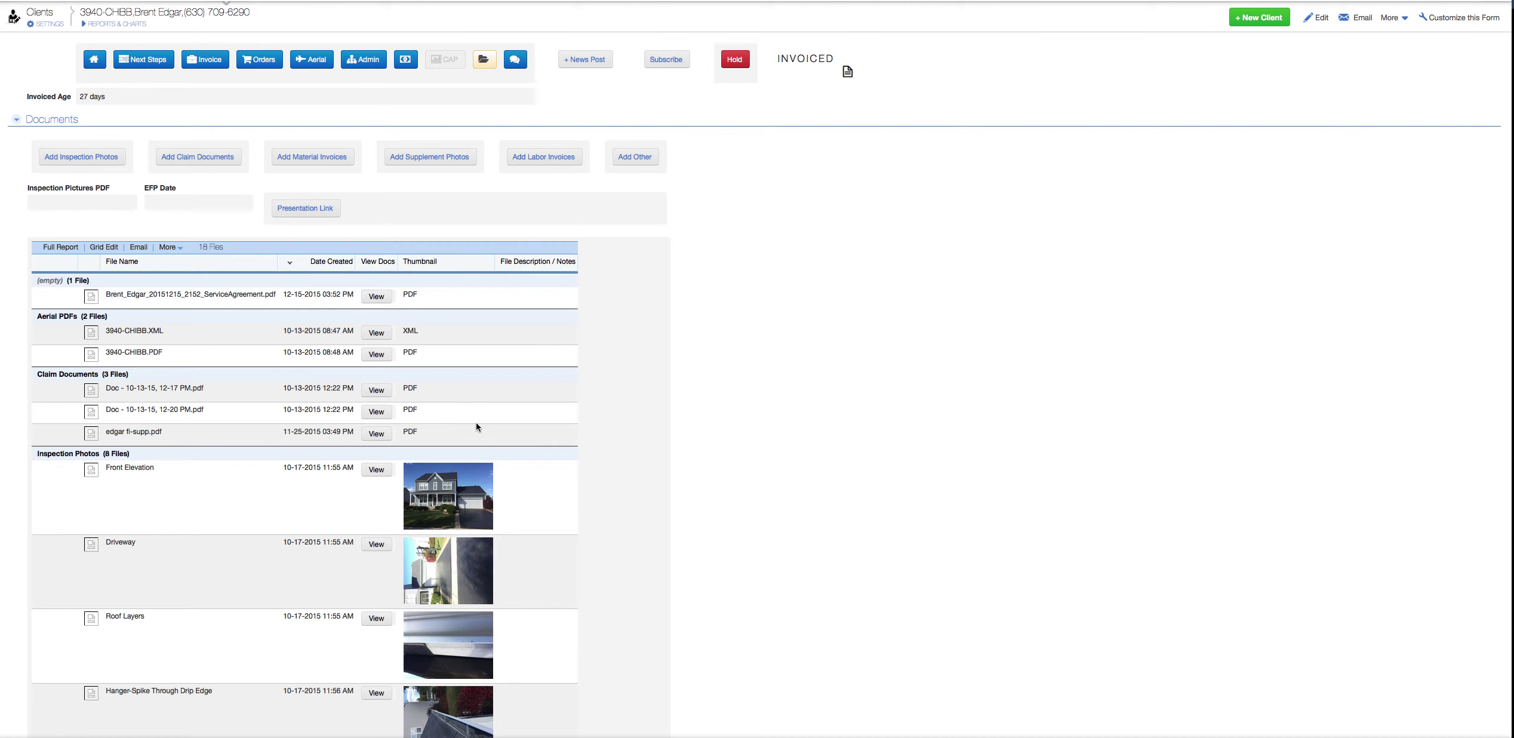
scroll(172, 443, "down", 4)
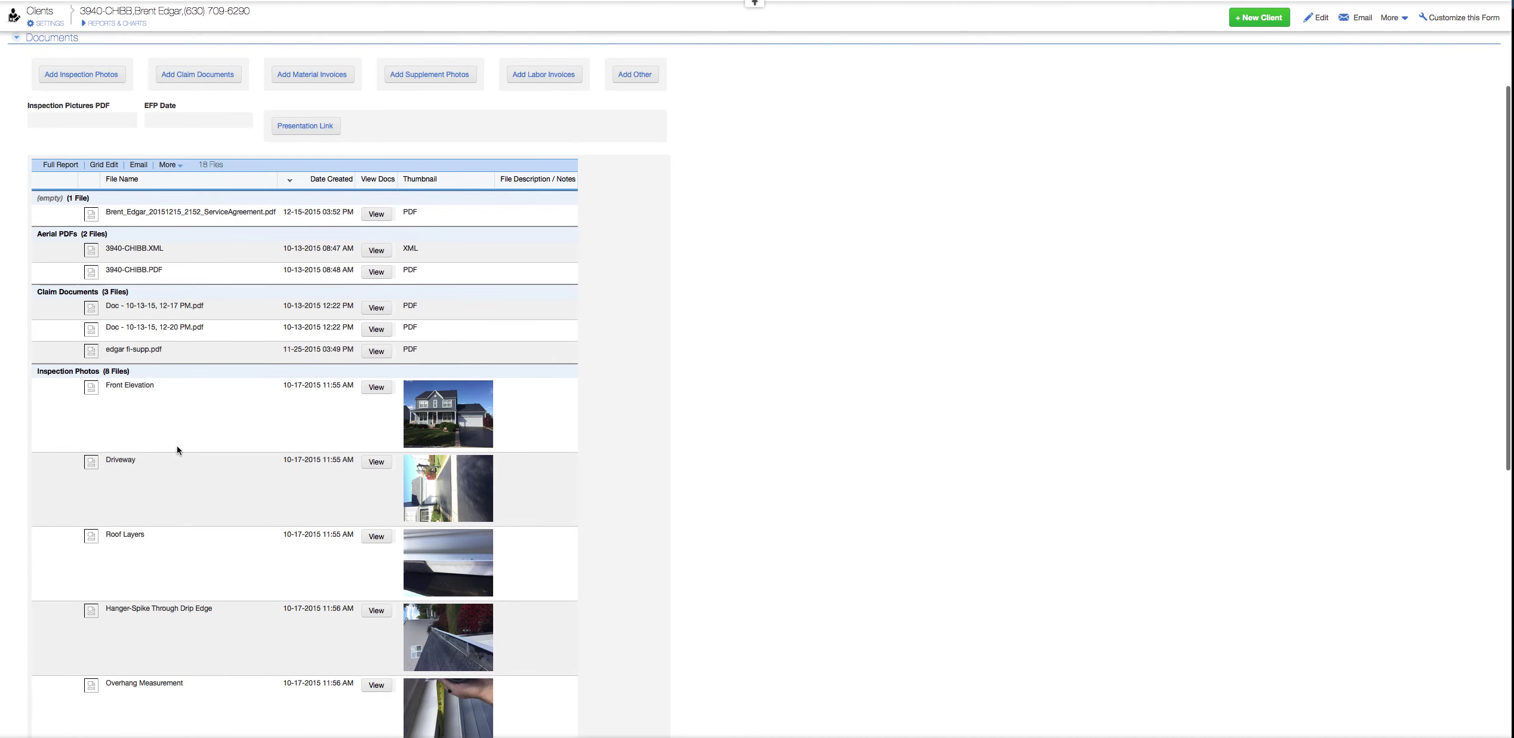
scroll(147, 358, "down", 1)
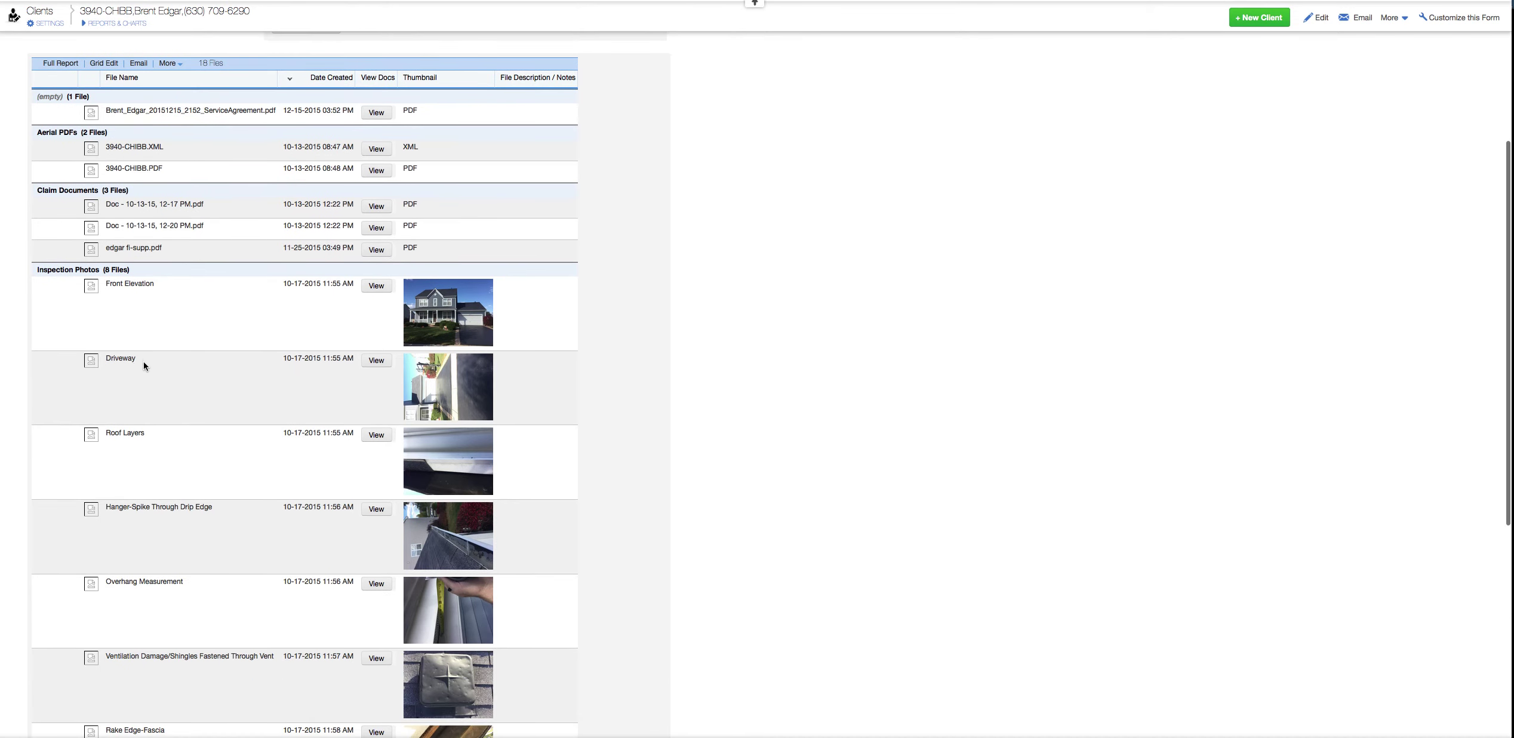
scroll(418, 459, "down", 2)
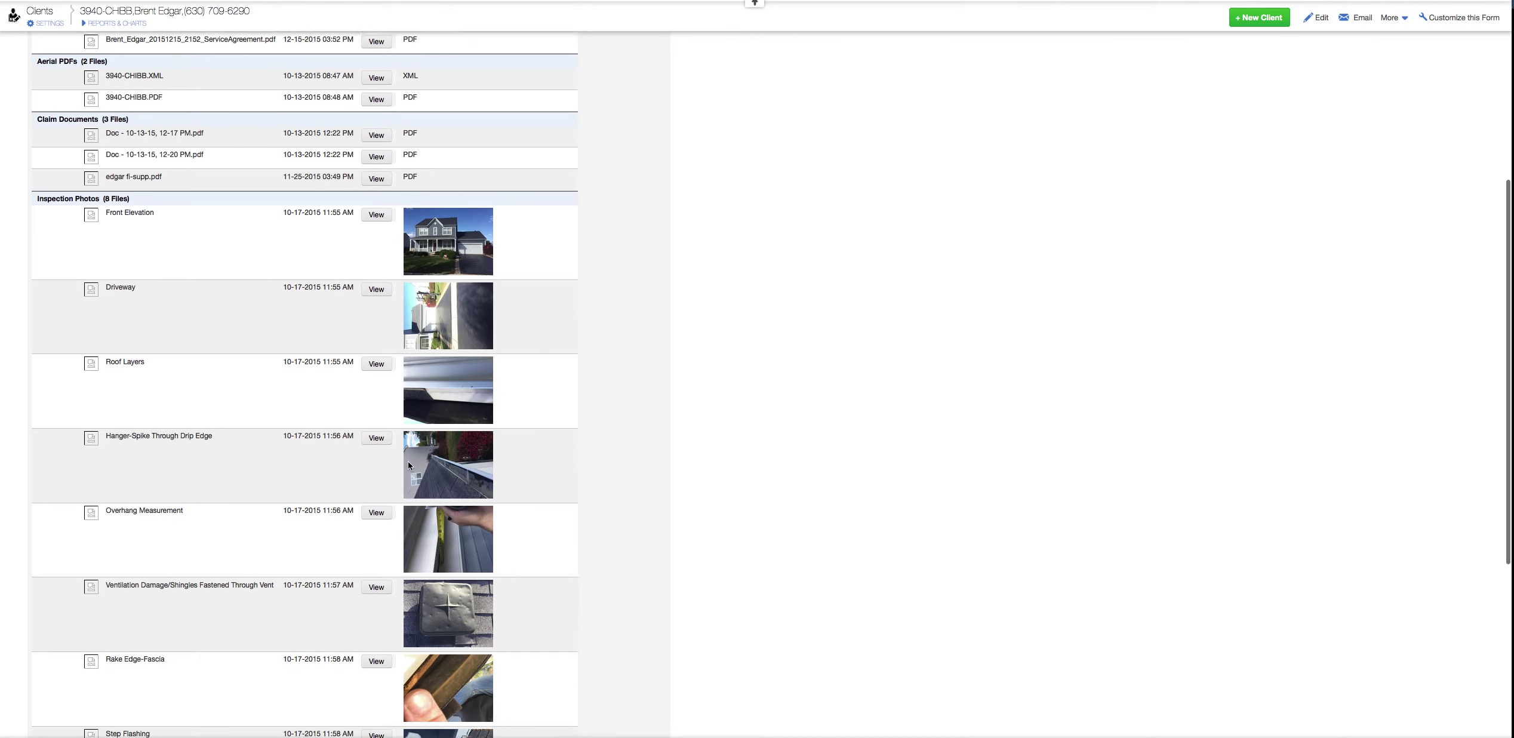
scroll(389, 436, "down", 2)
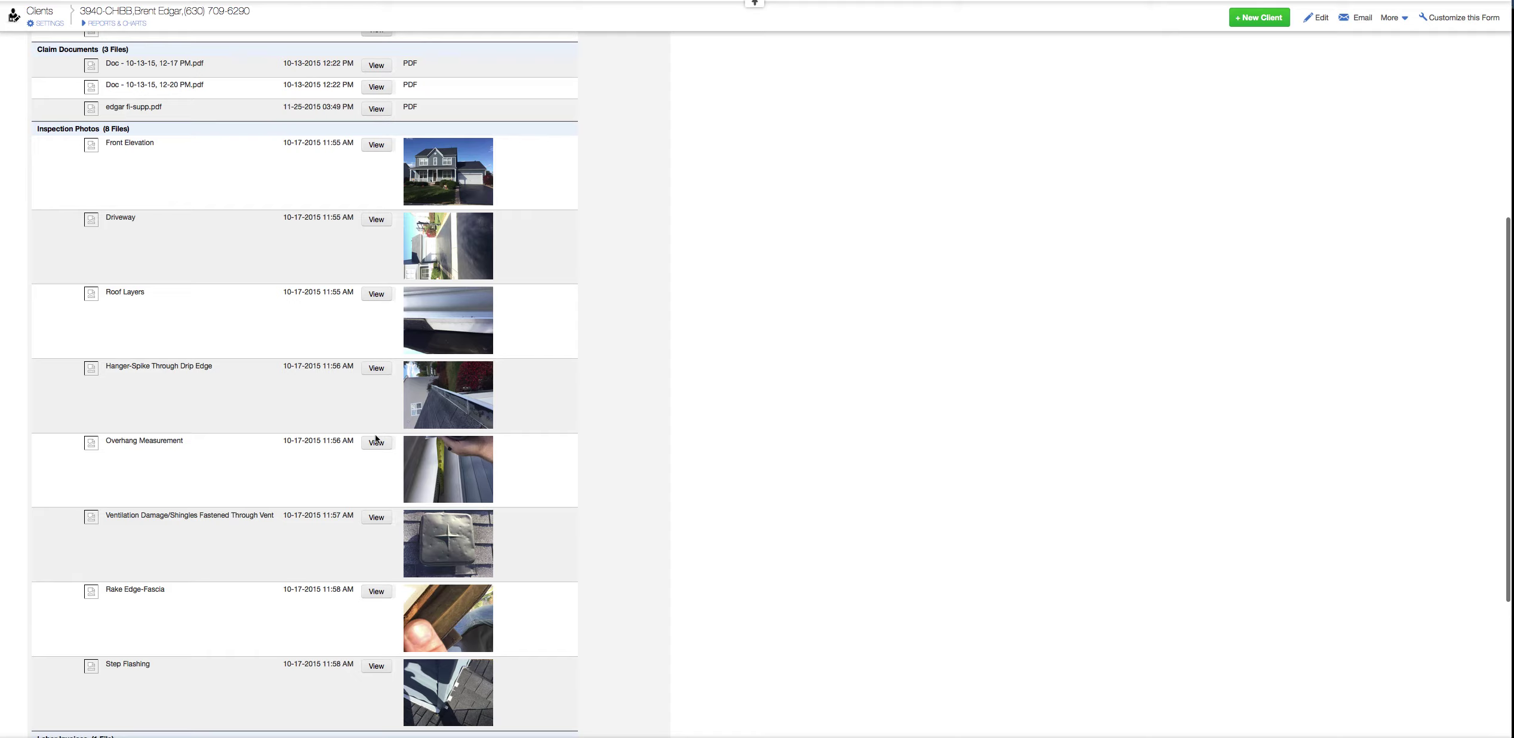
left_click(376, 443)
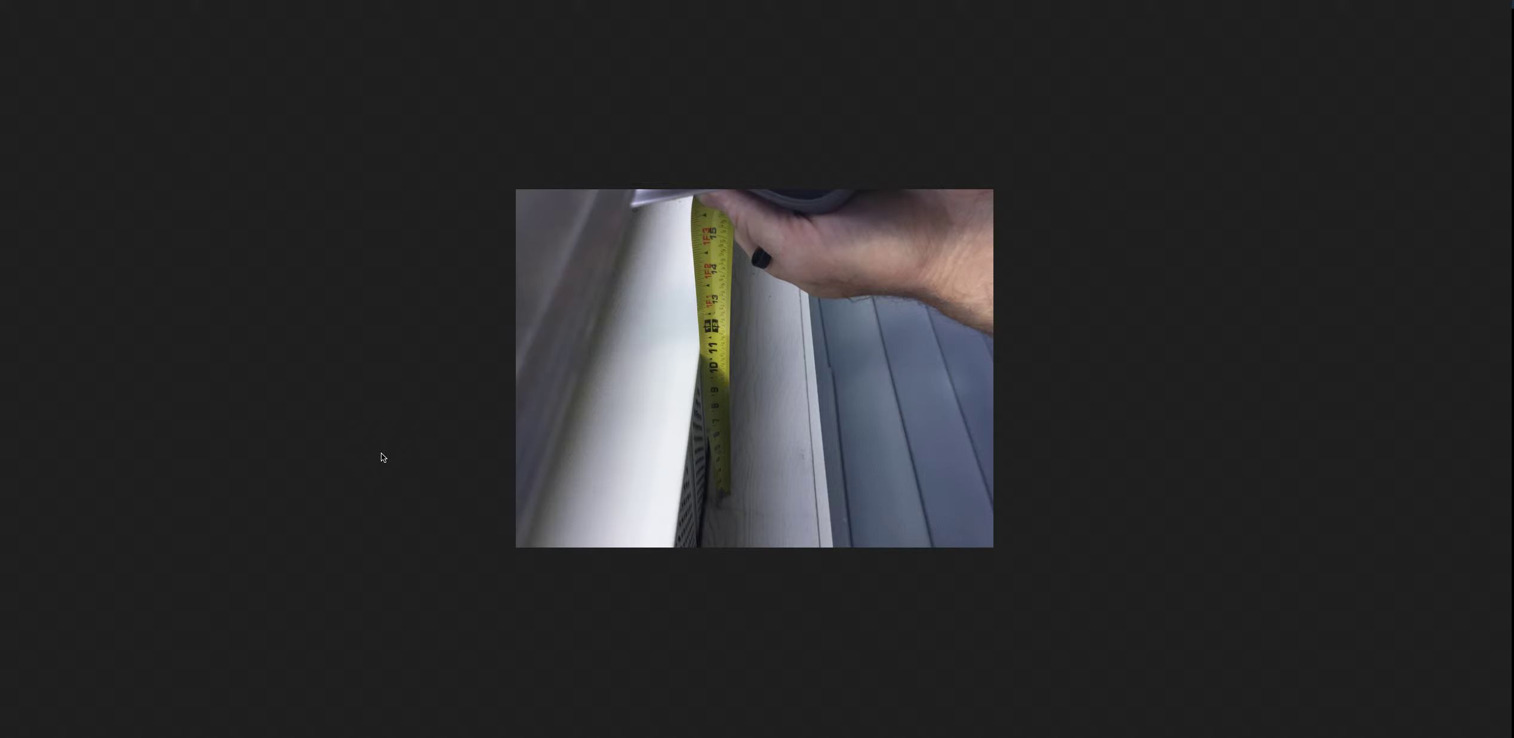
left_click(414, 375)
scroll(311, 591, "down", 5)
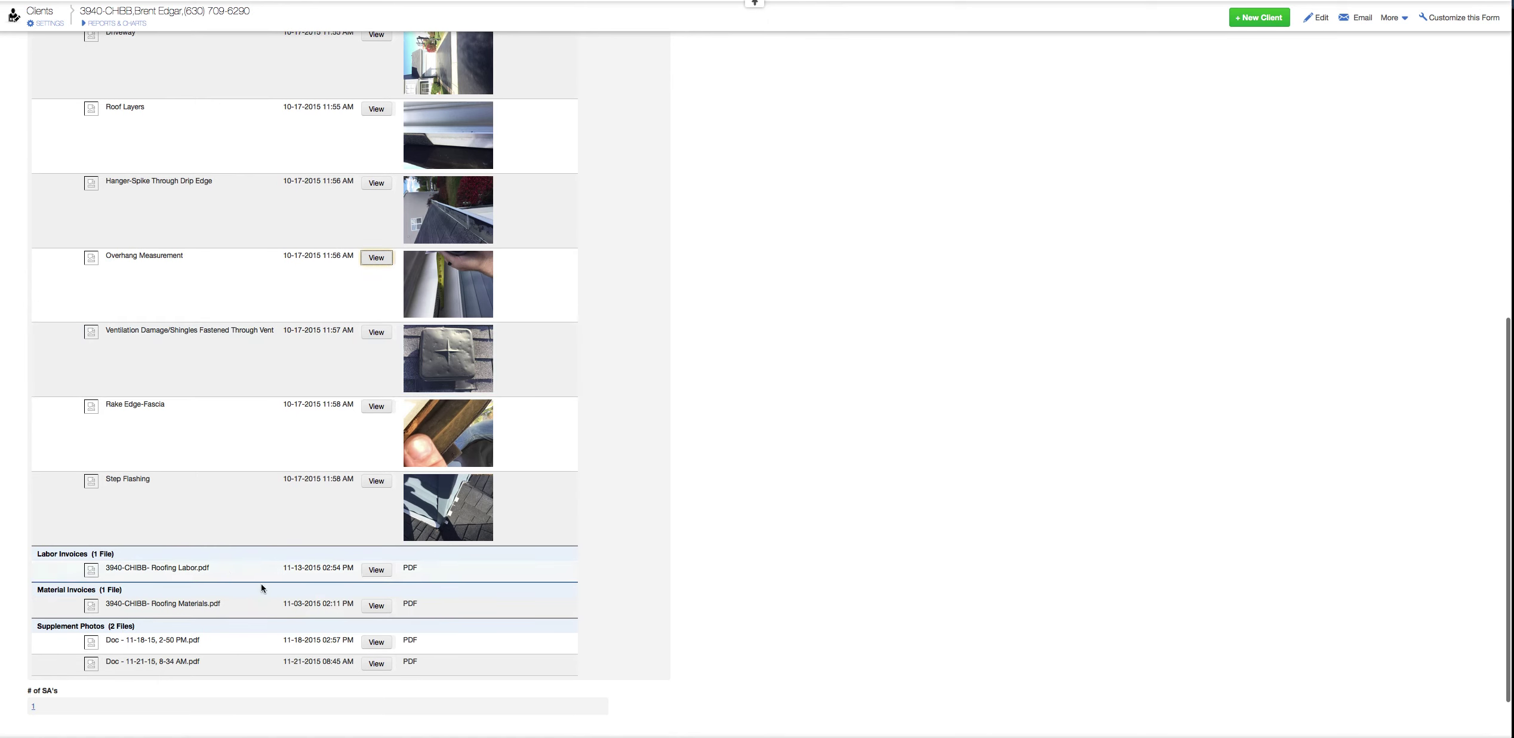
left_click(371, 570)
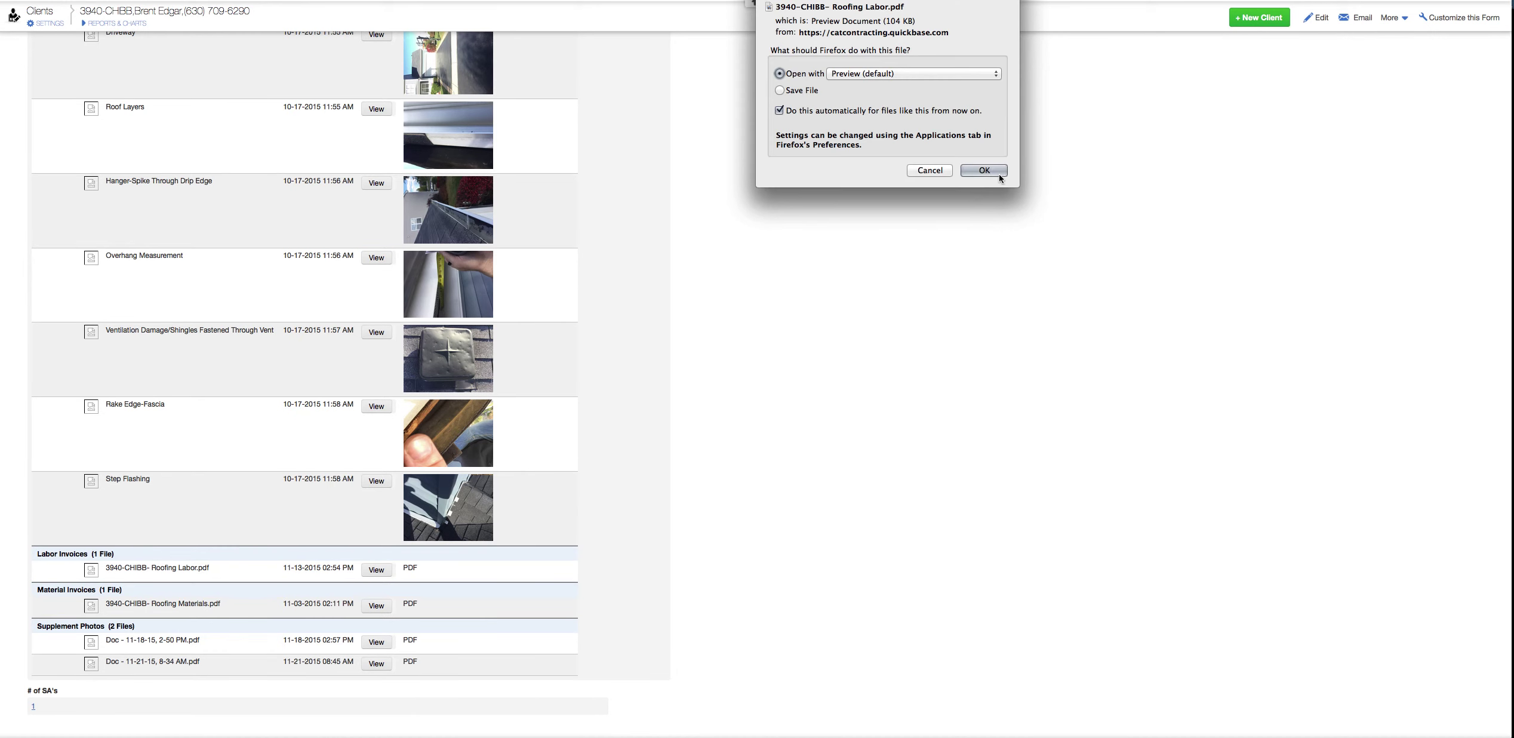
left_click(984, 170)
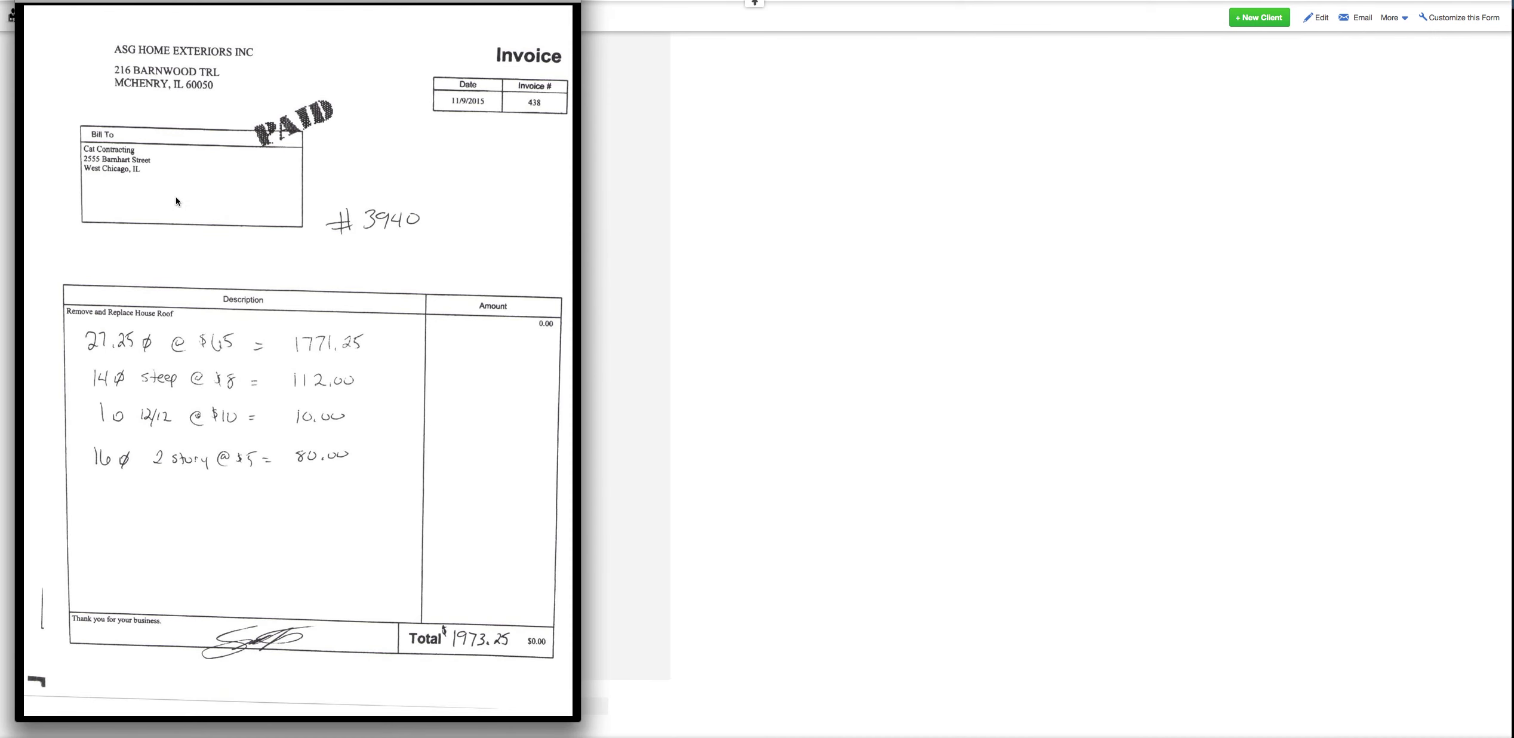
key("super+w")
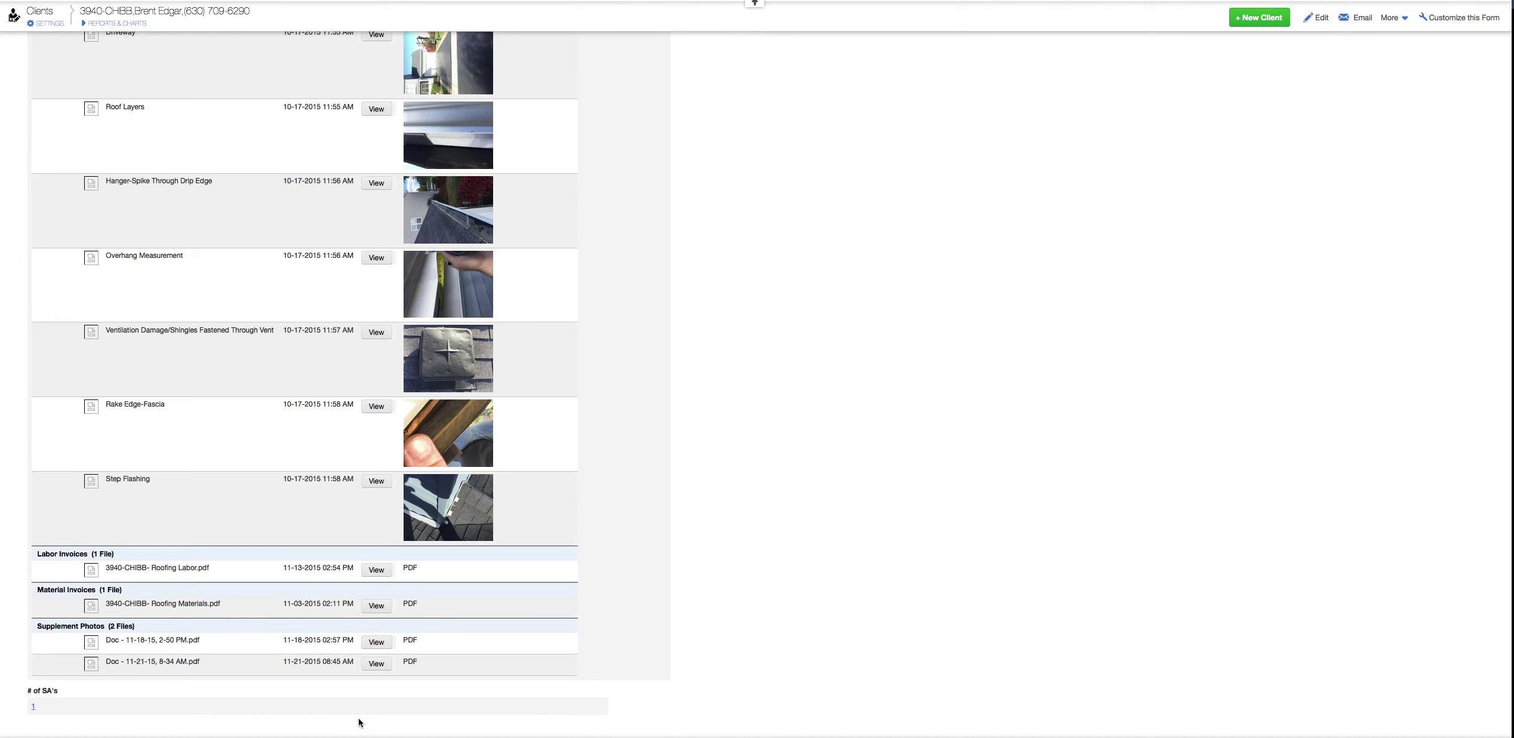
scroll(310, 649, "up", 10)
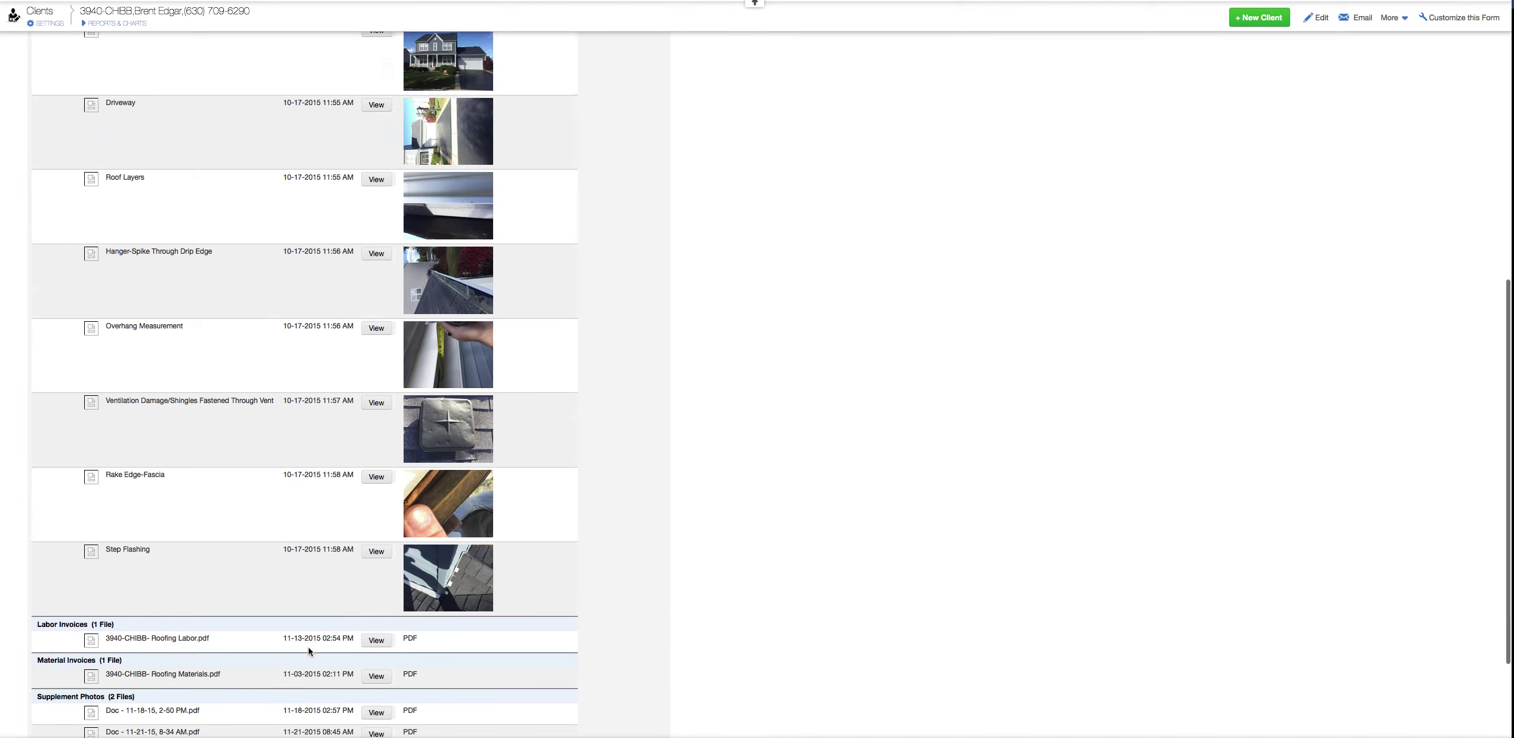
scroll(308, 641, "up", 3)
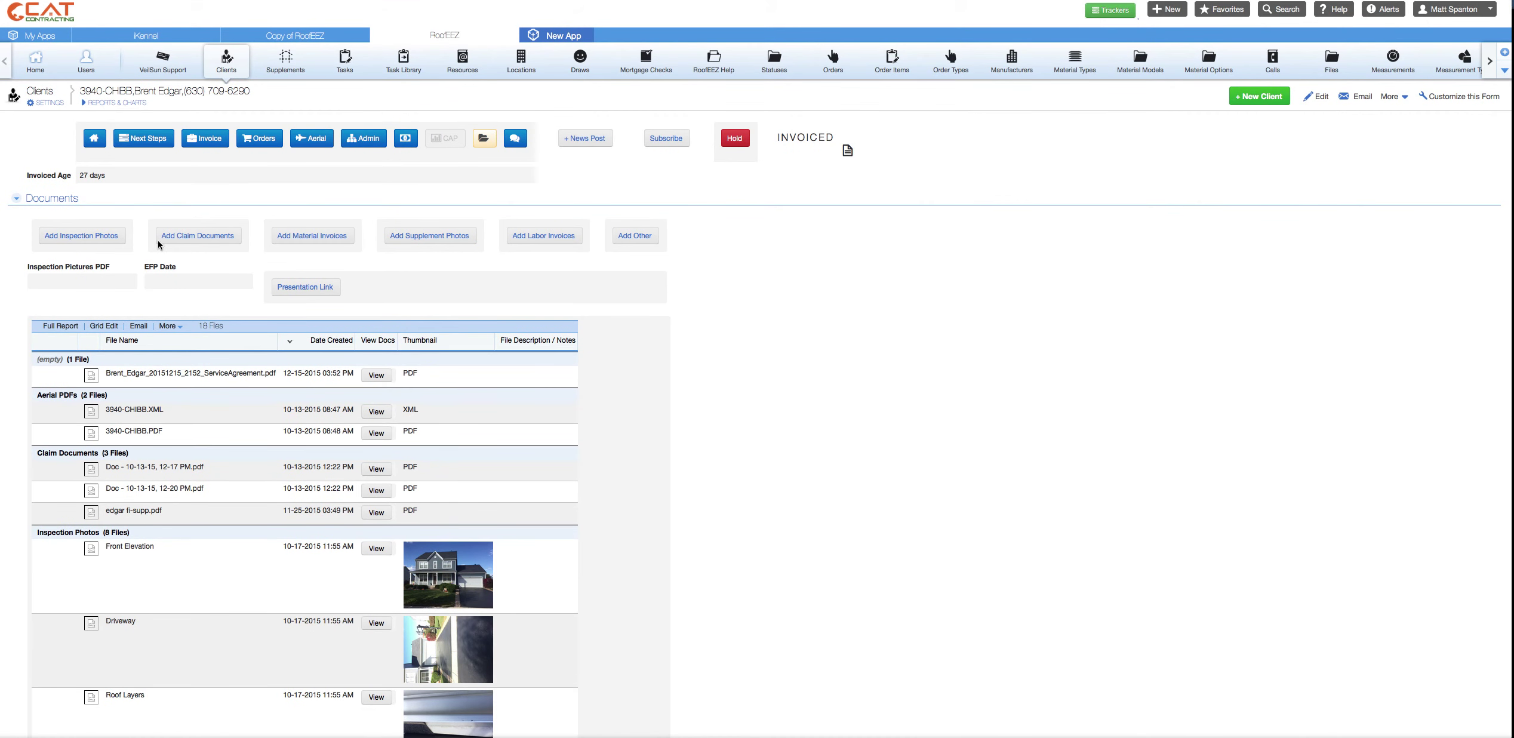
- Attach Building Flyer-1.pdf as a new claim document and begin the note 'test for'
left_click(208, 243)
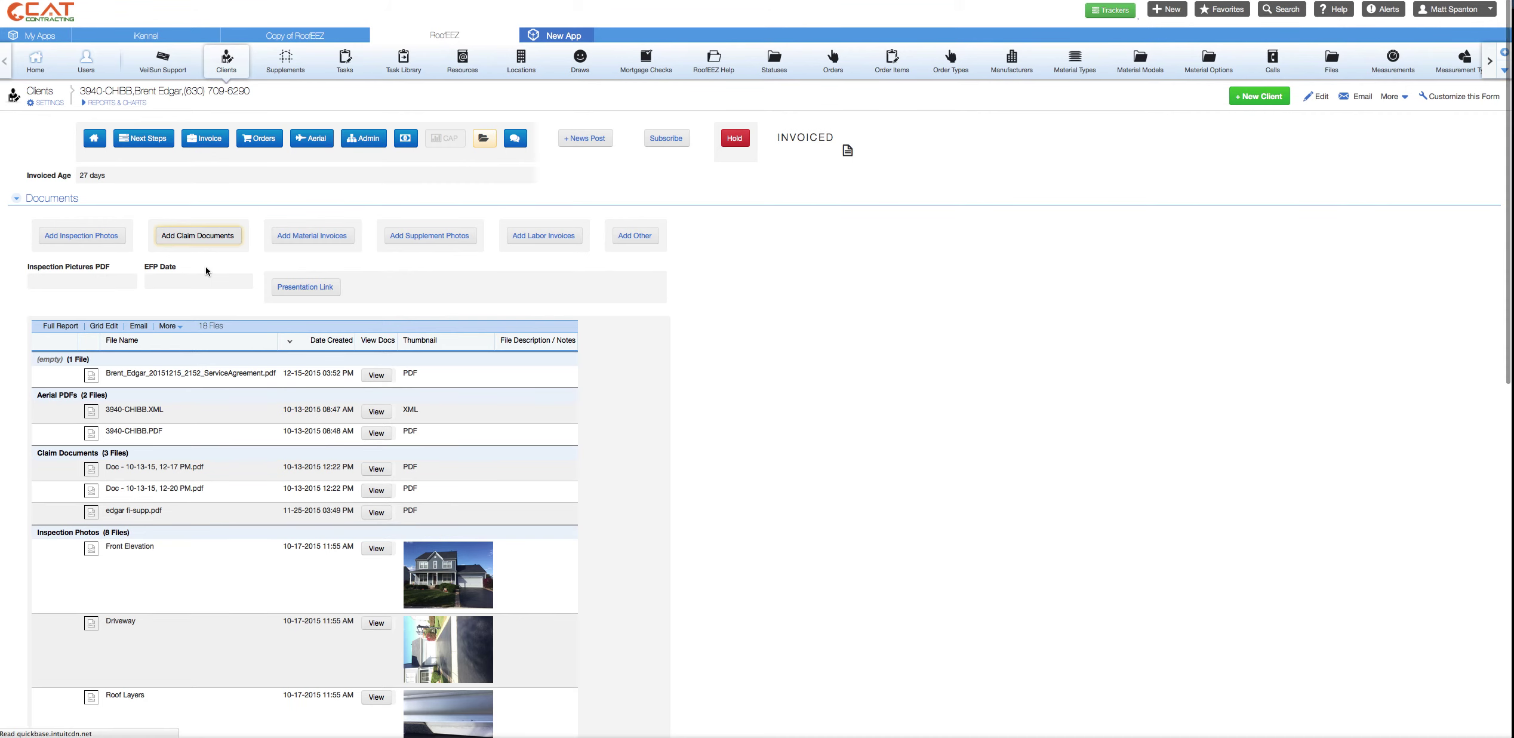
left_click(142, 153)
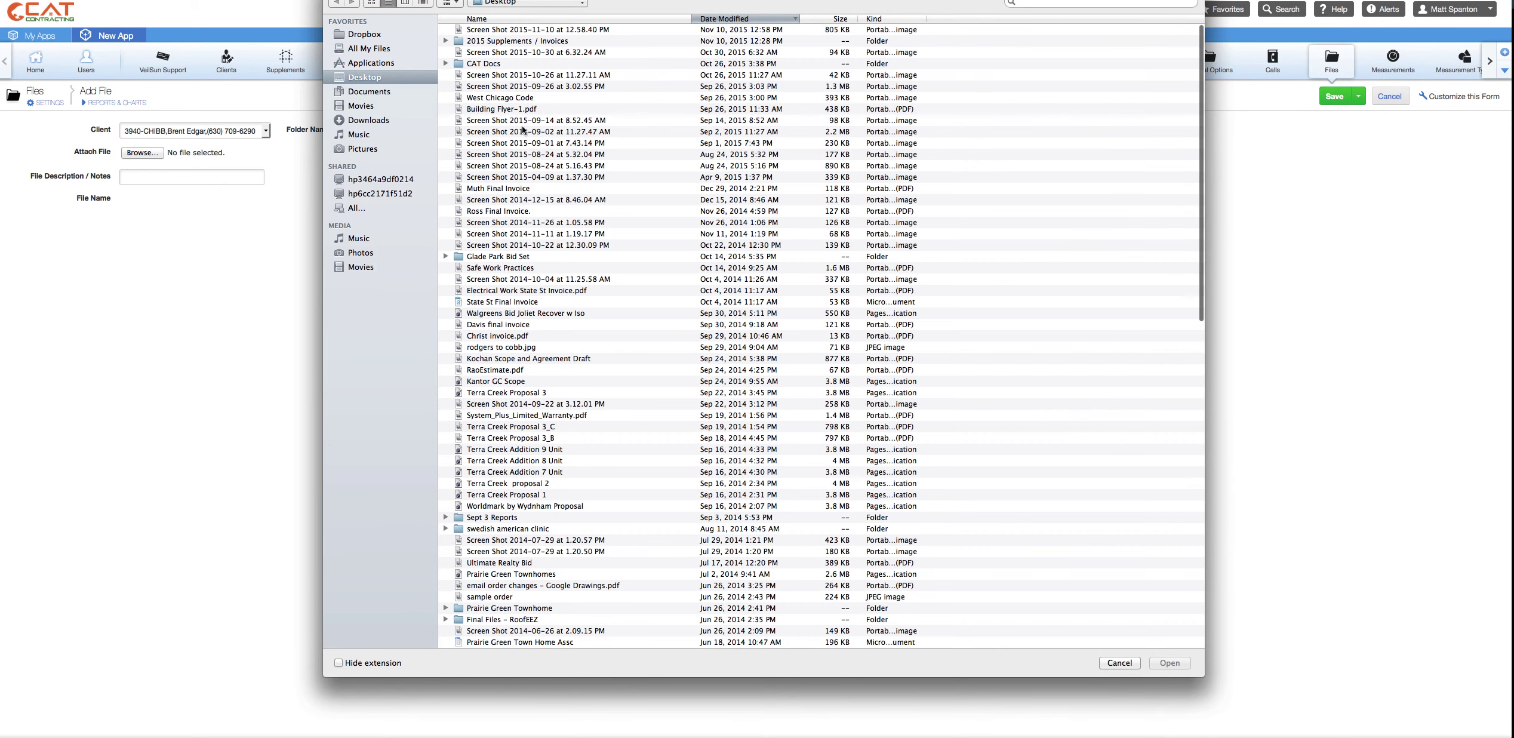
left_click(503, 110)
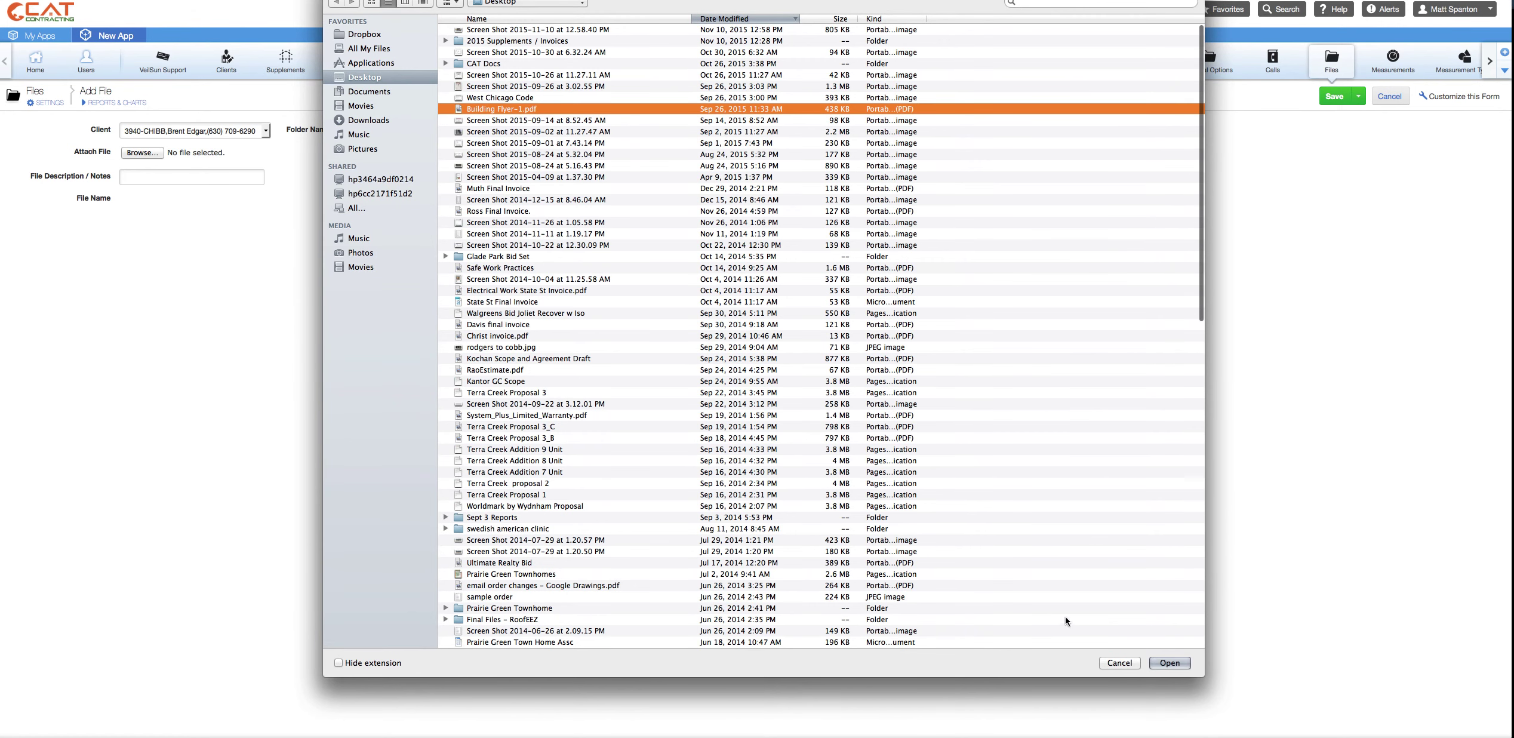
left_click(1169, 662)
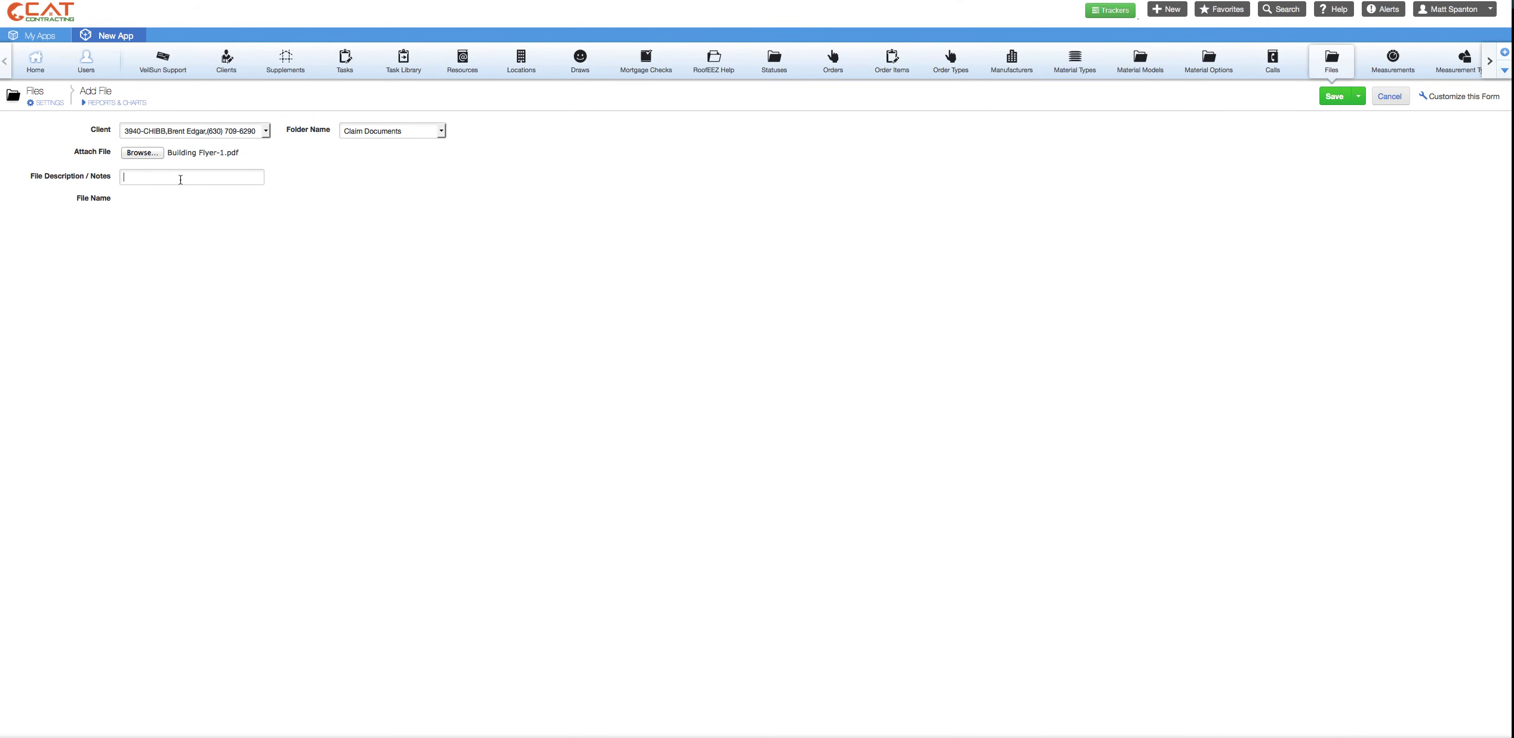
type("test for Facebook video")
left_click(1349, 96)
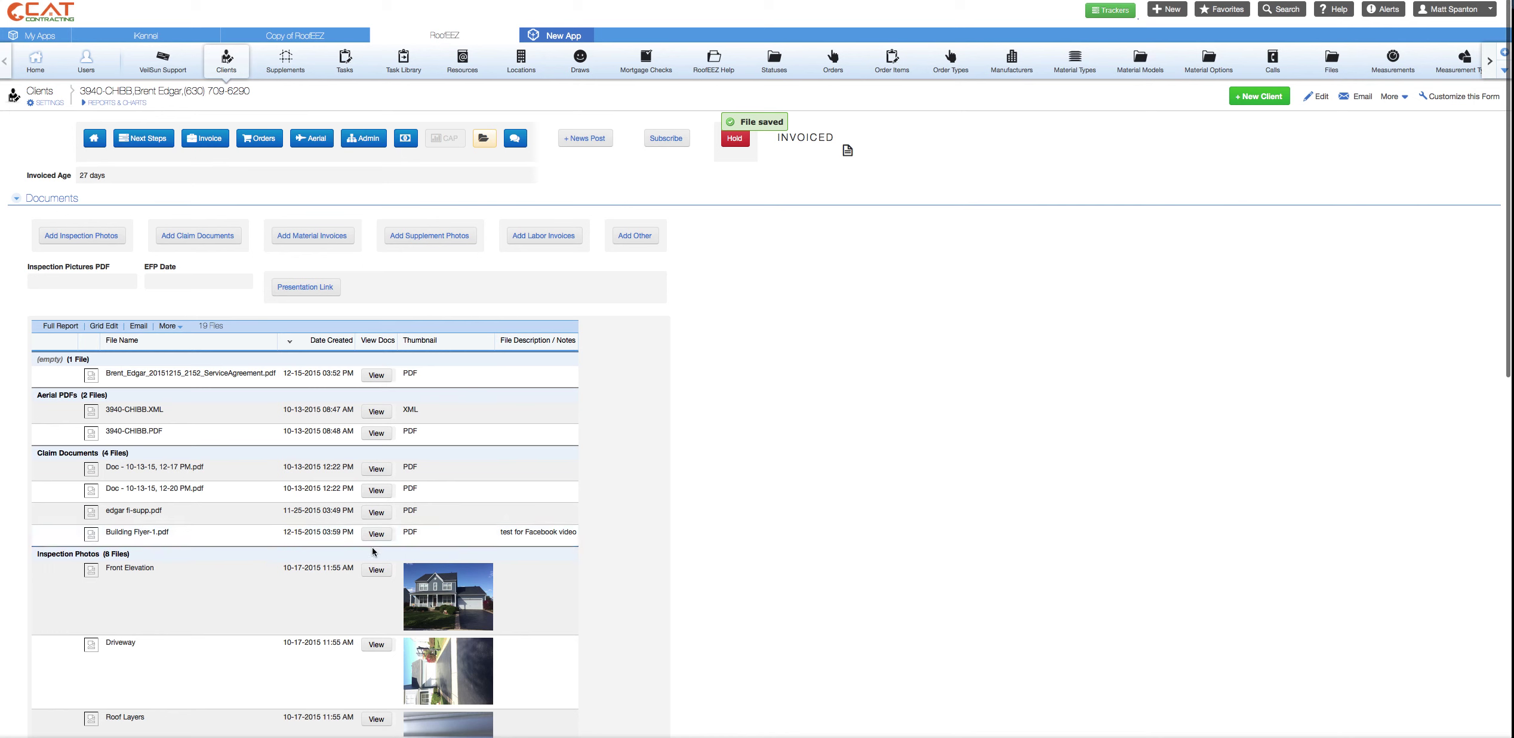
left_click_drag(502, 530, 564, 531)
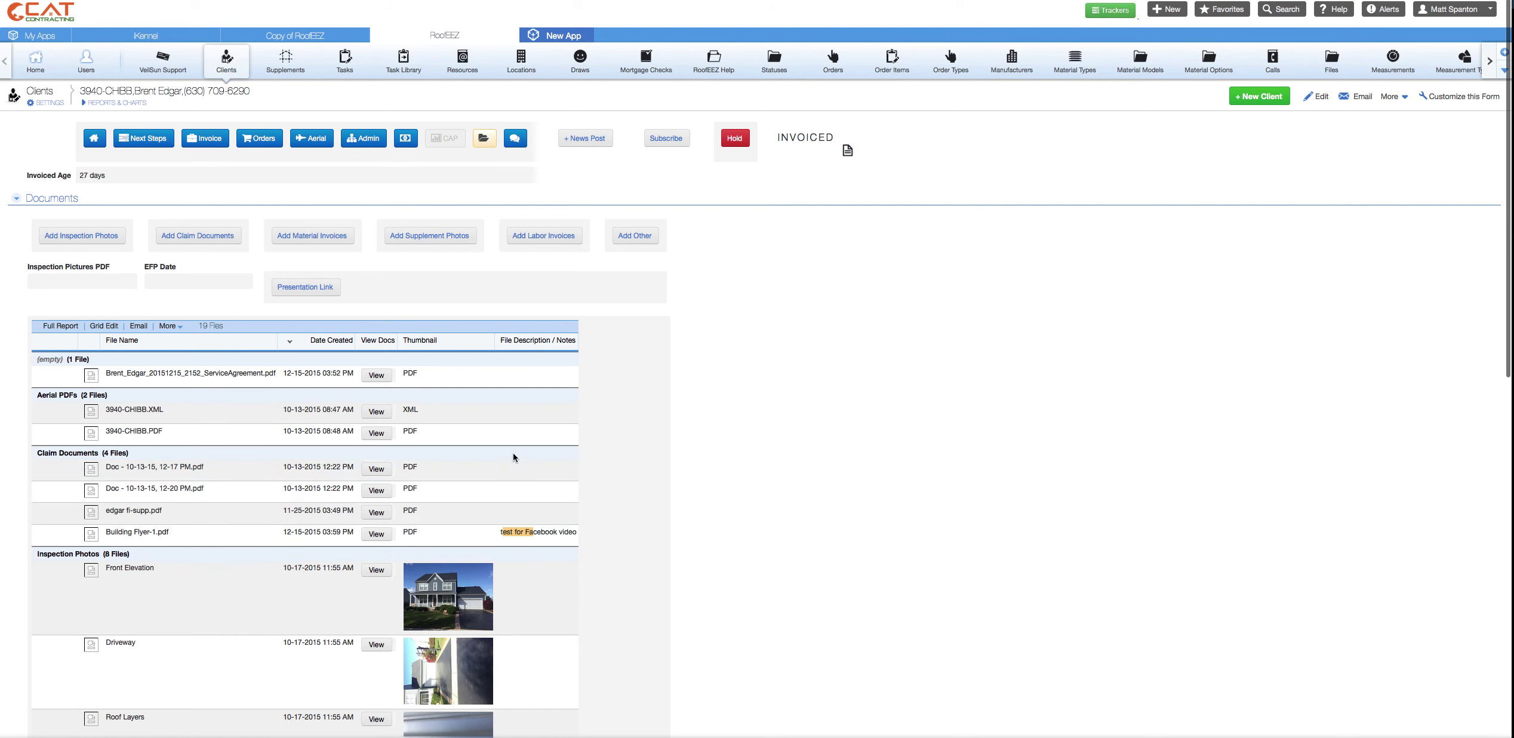
left_click(492, 535)
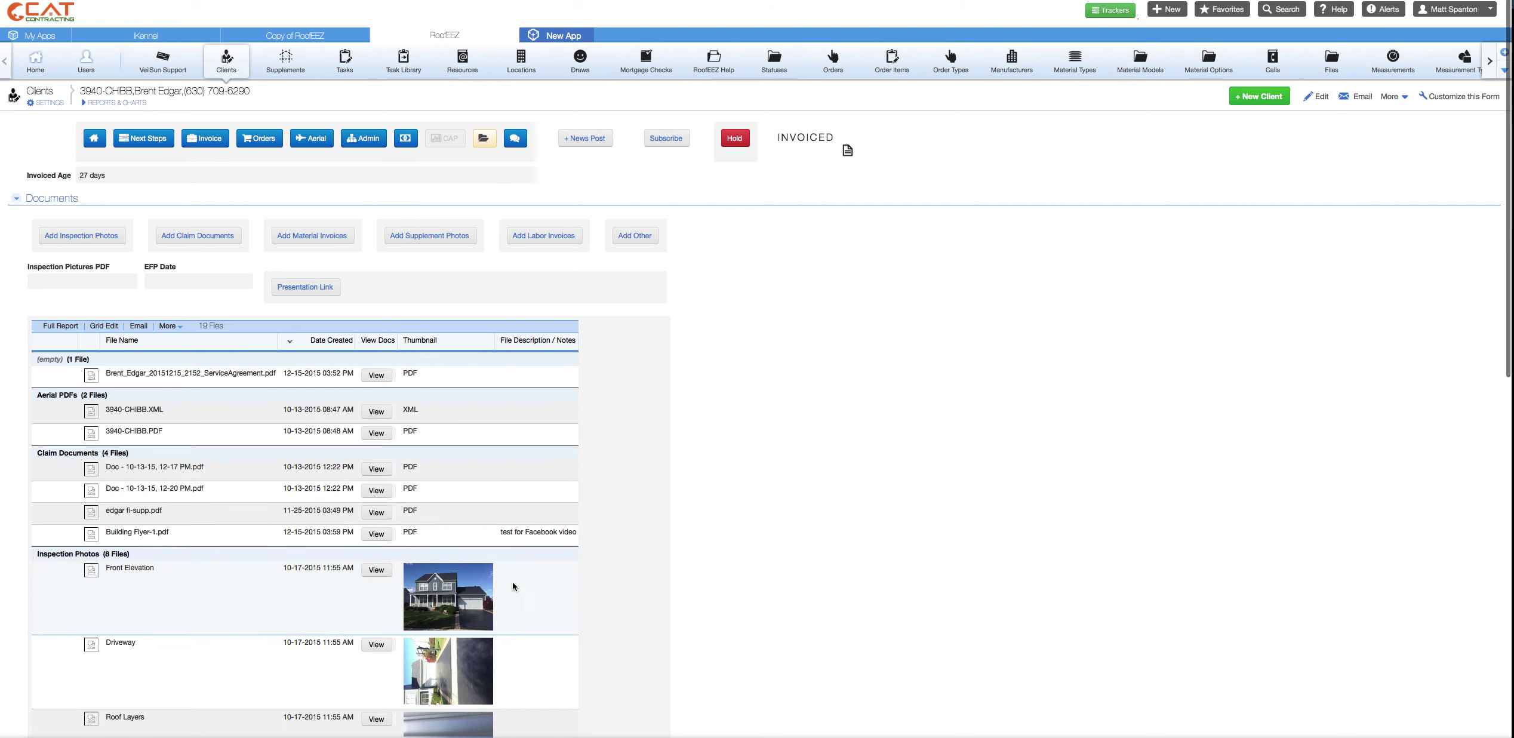
scroll(512, 603, "down", 3)
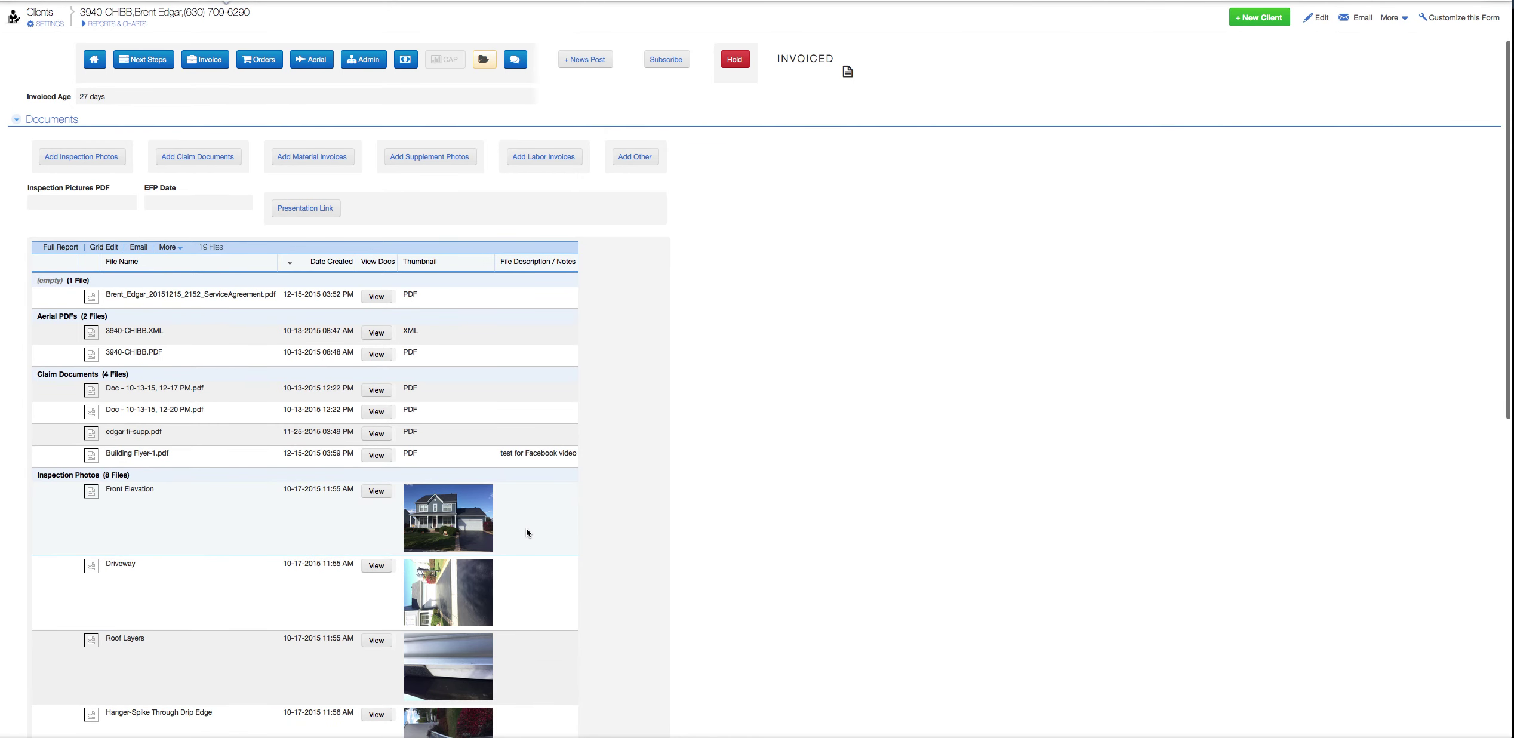
scroll(526, 529, "up", 3)
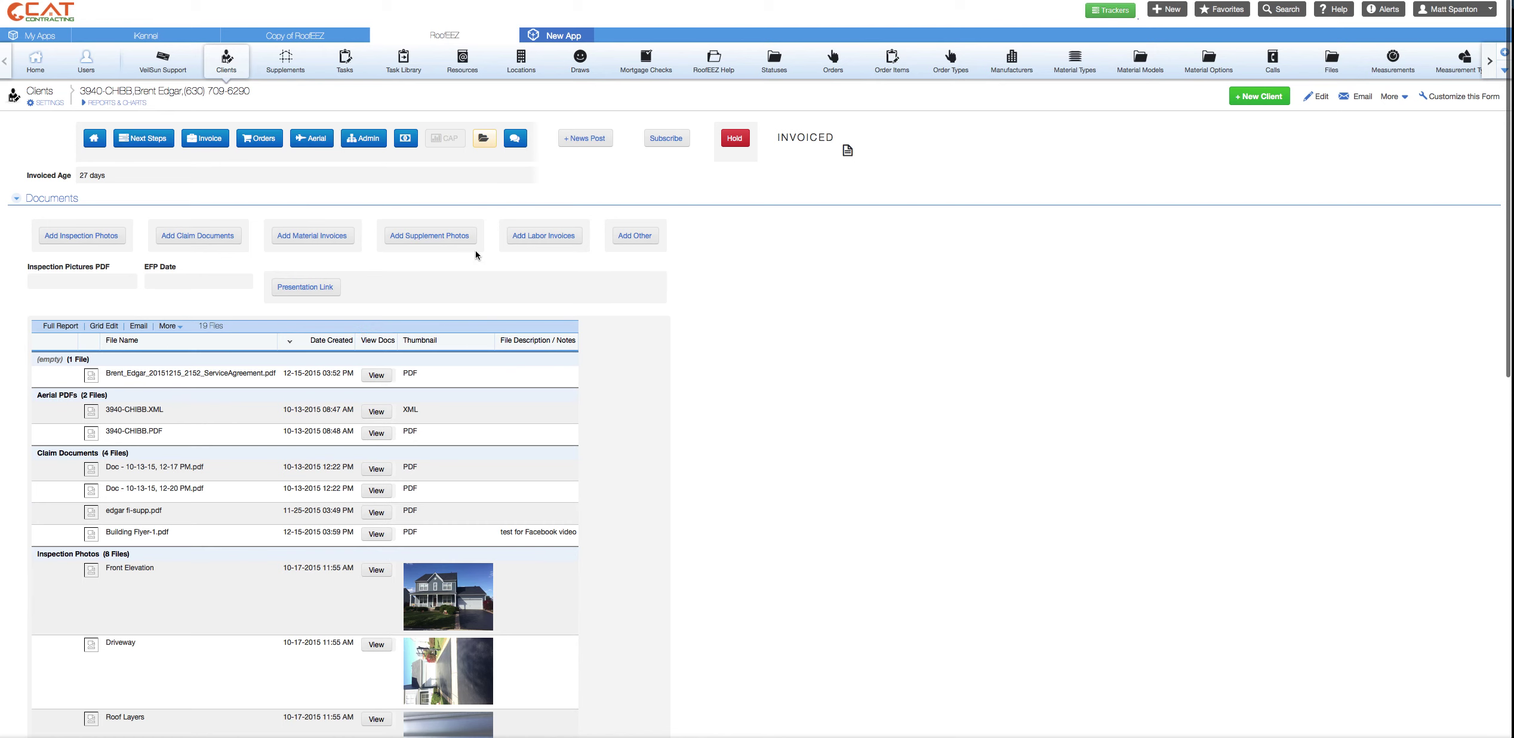
- Open the News post Board and highlight the Aerials Uploaded, Job Submitted and Upload Photos posts
left_click(517, 147)
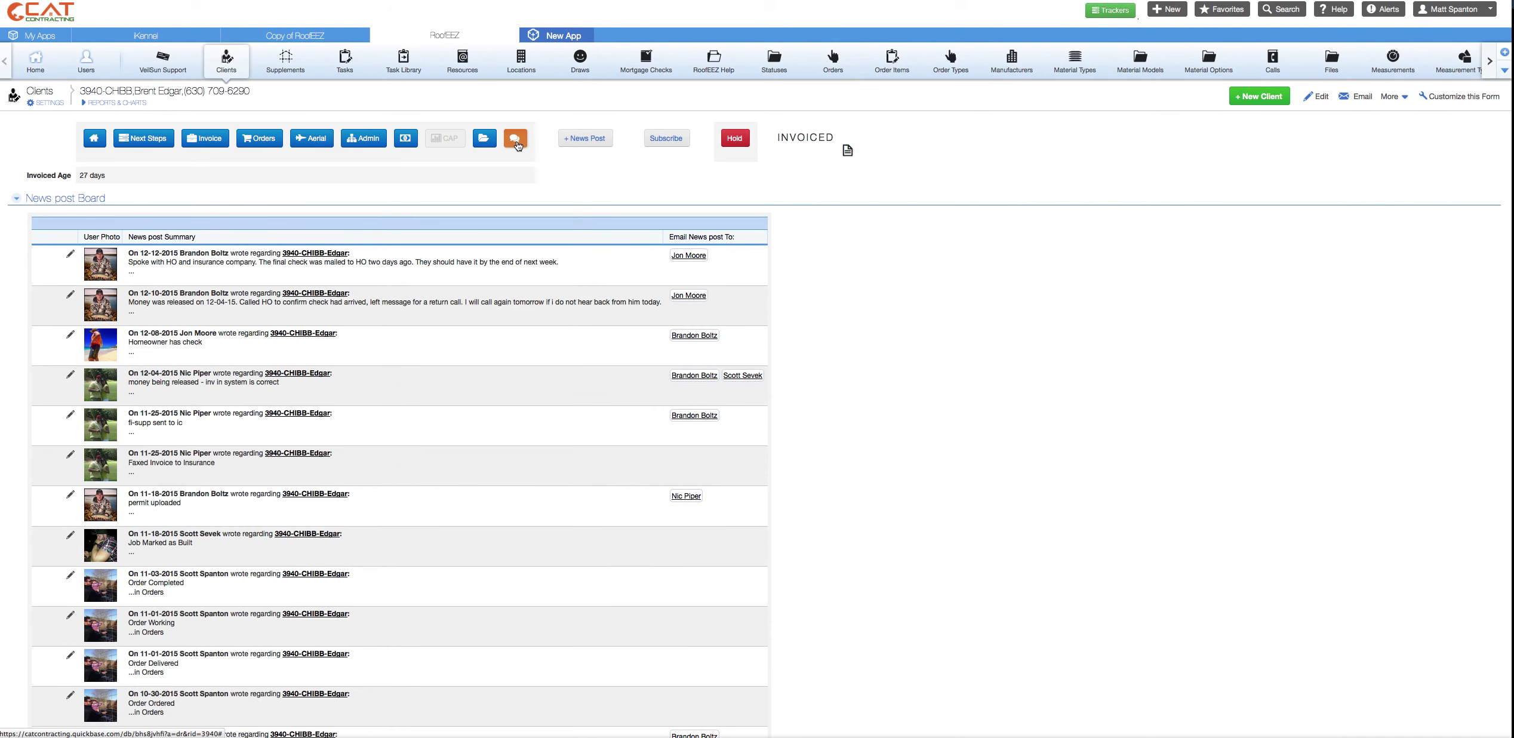
scroll(337, 460, "down", 6)
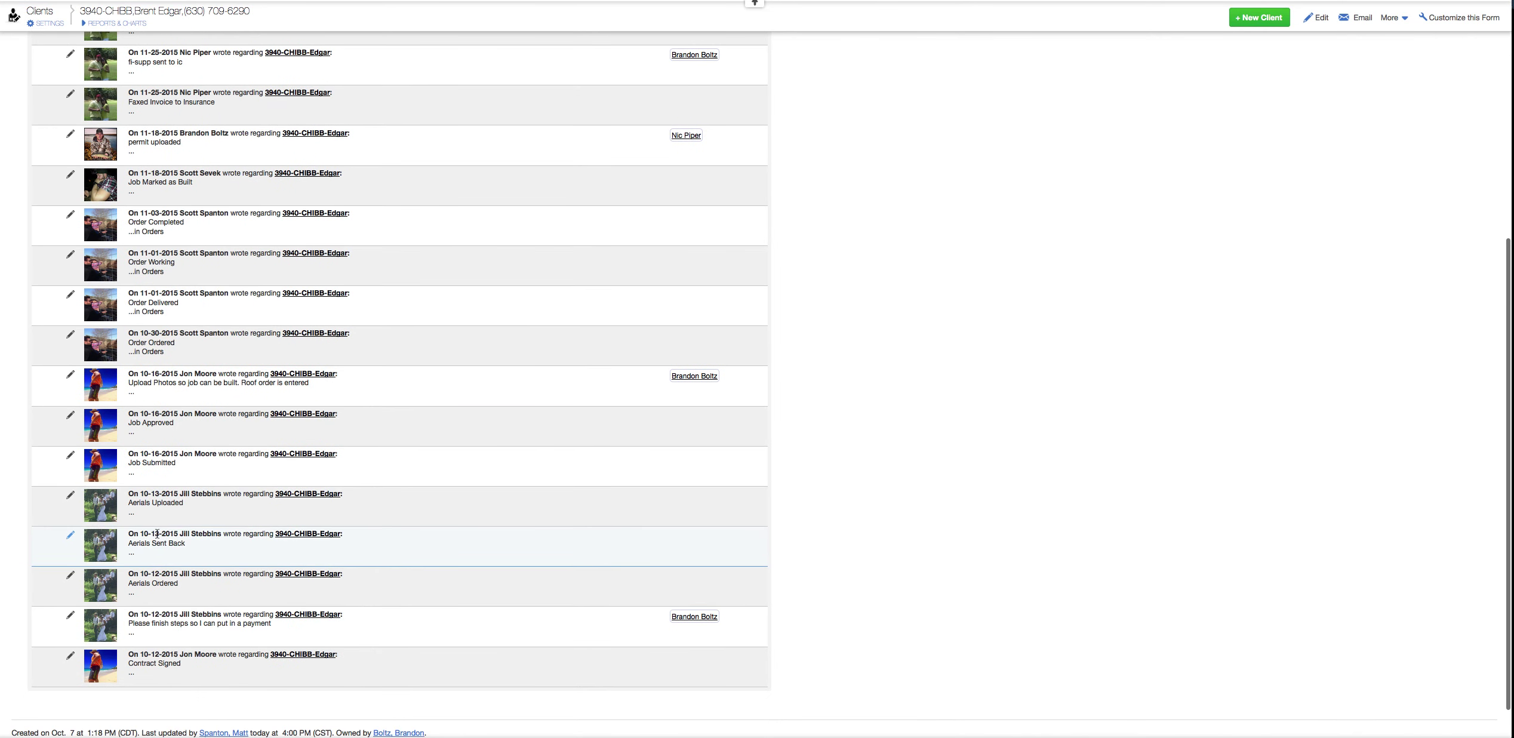
left_click_drag(178, 507, 130, 514)
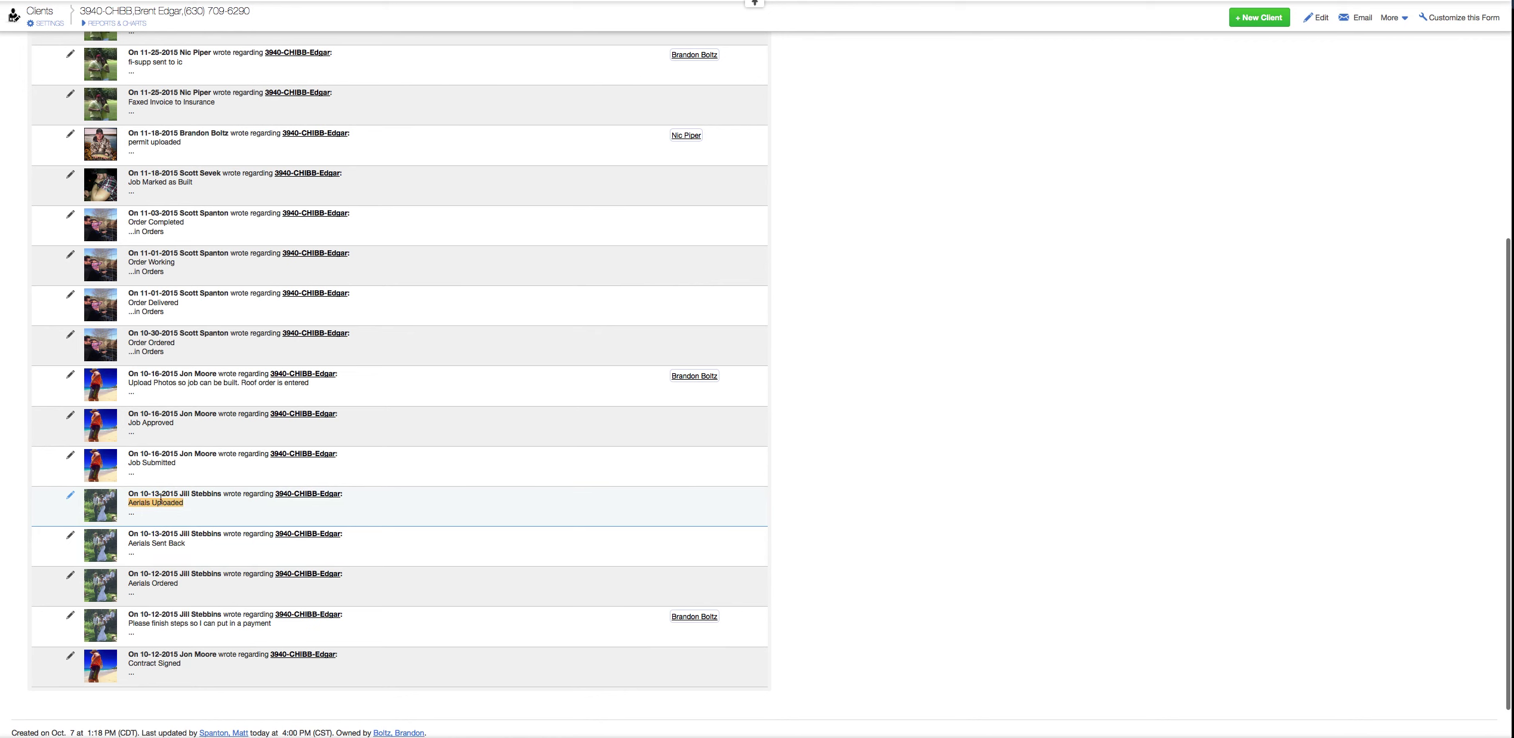
double_click(158, 463)
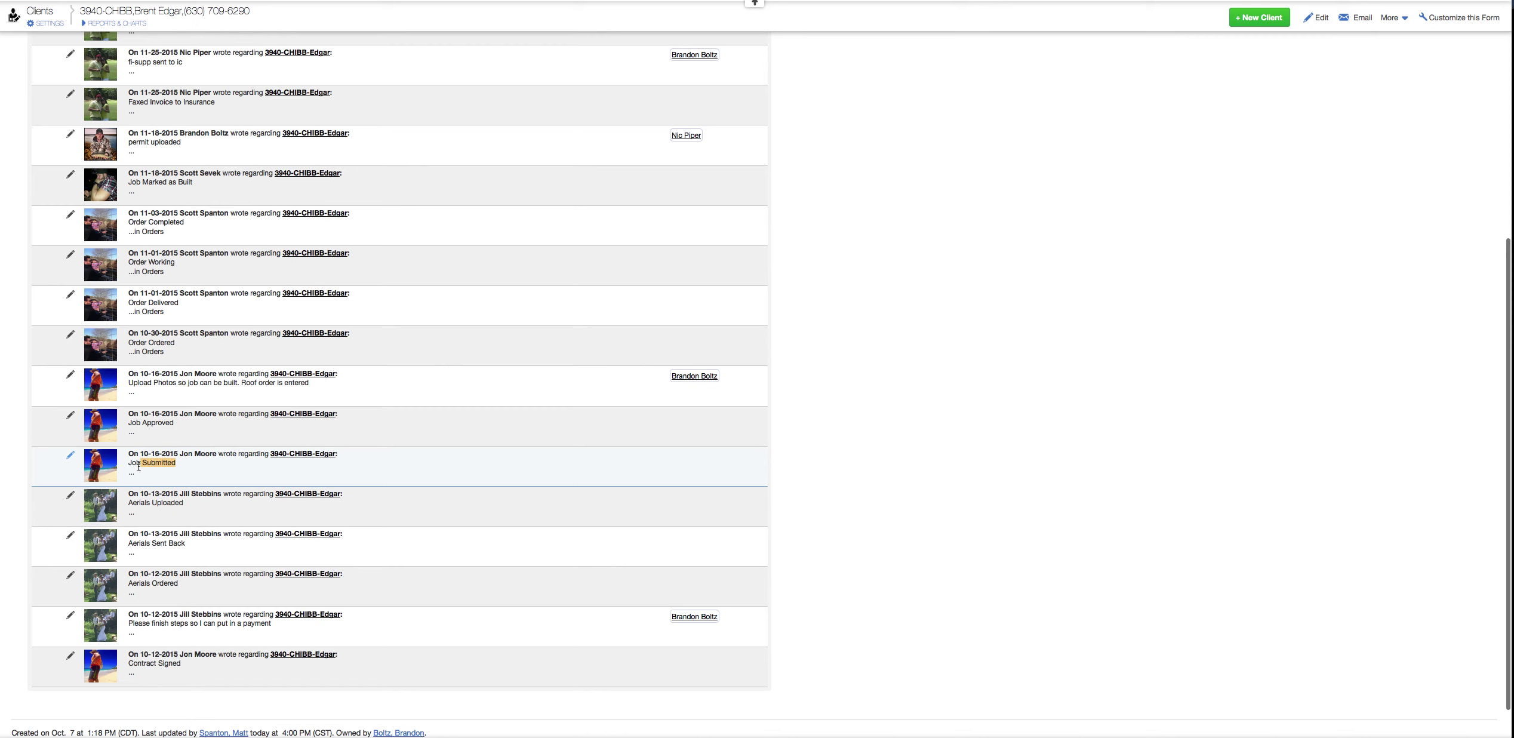
scroll(161, 489, "up", 2)
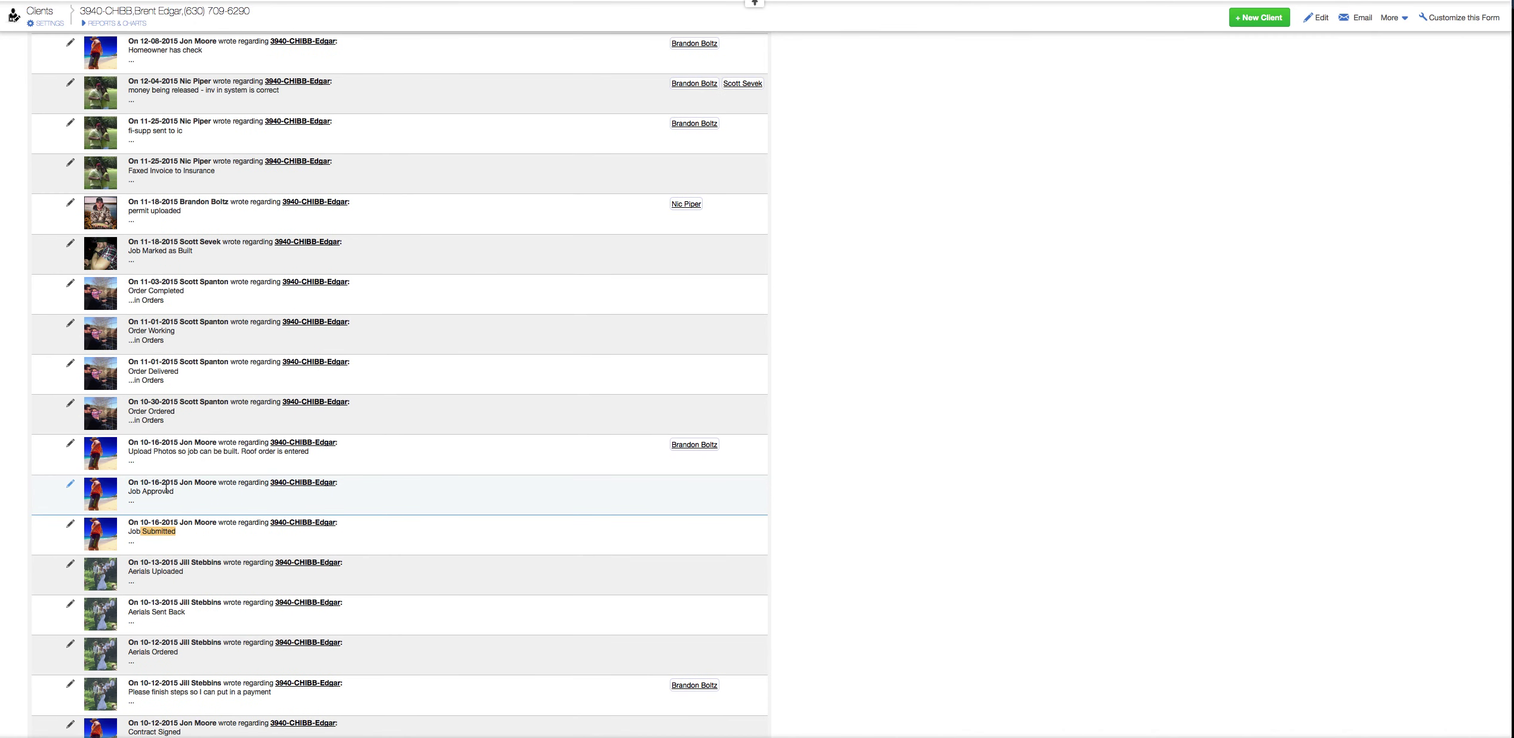
left_click(309, 452)
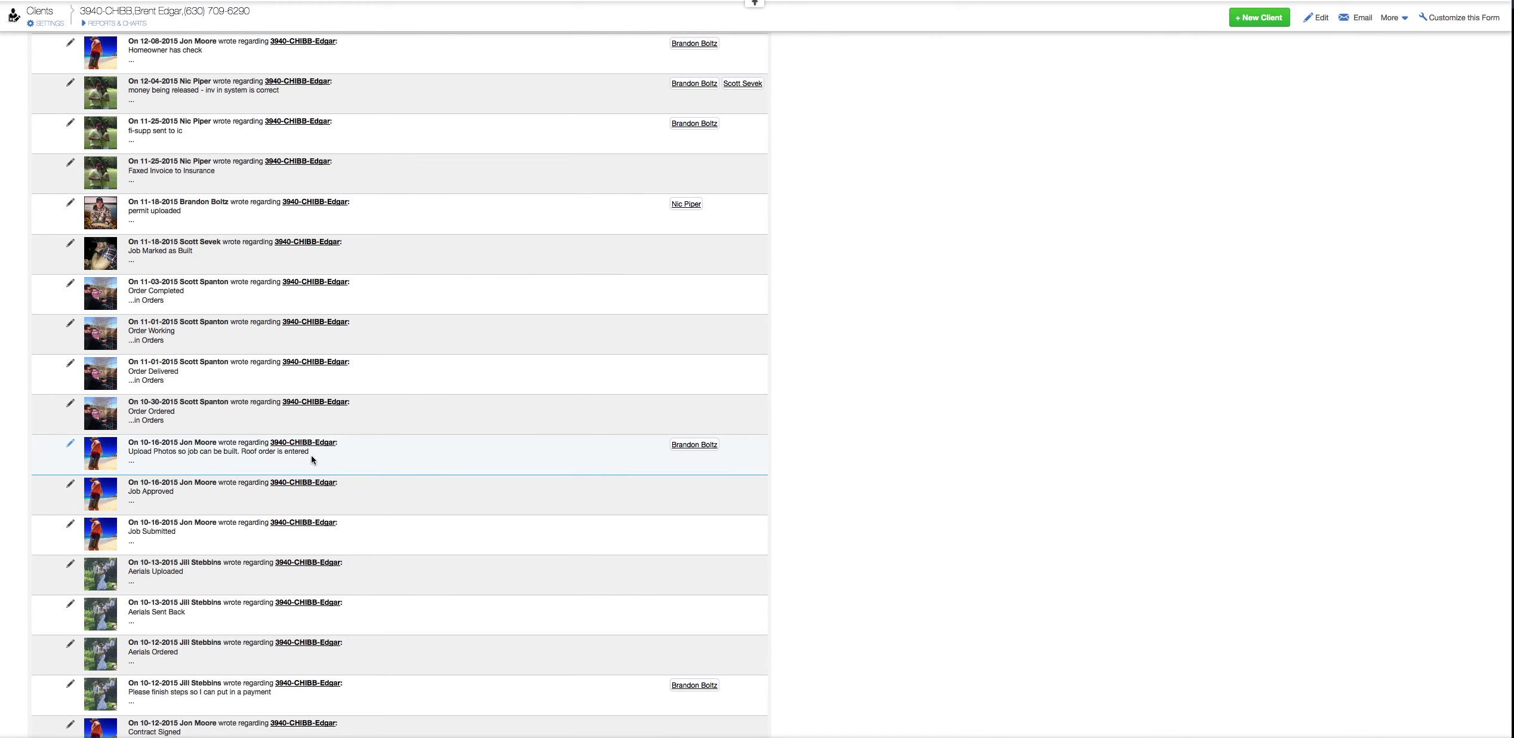
left_click_drag(311, 455, 125, 455)
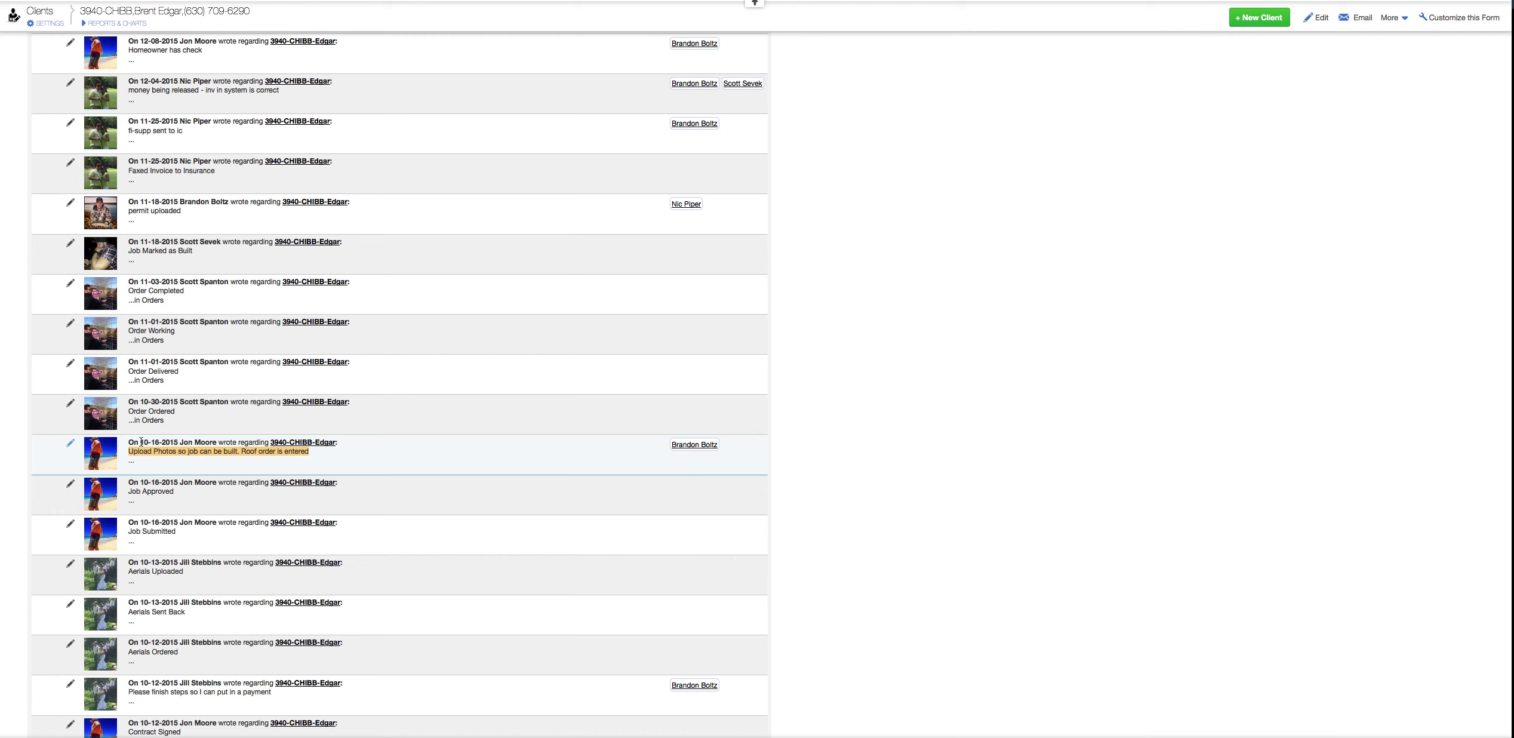
left_click_drag(141, 441, 194, 442)
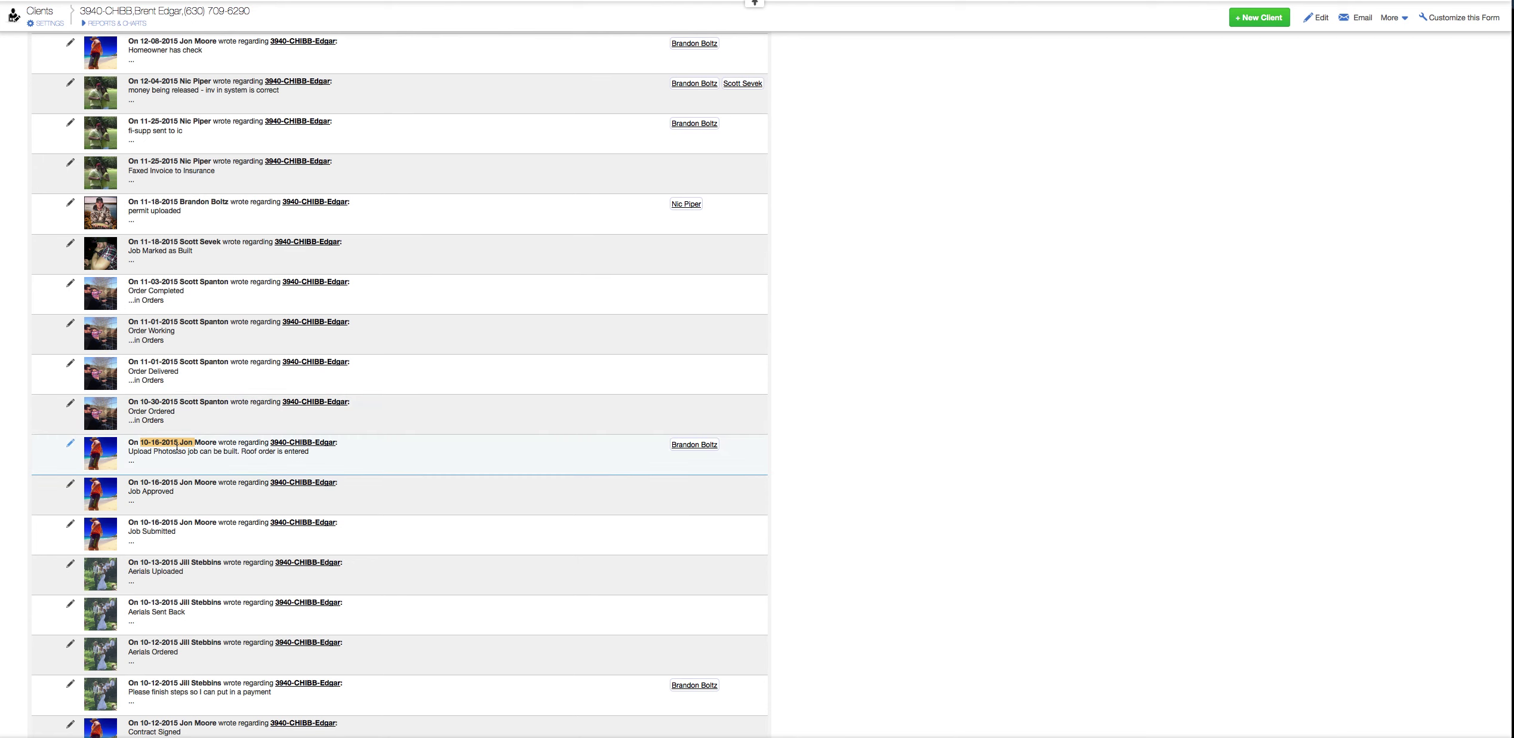
- Scroll back up through the 20 news posts to the top of the board
scroll(179, 453, "up", 2)
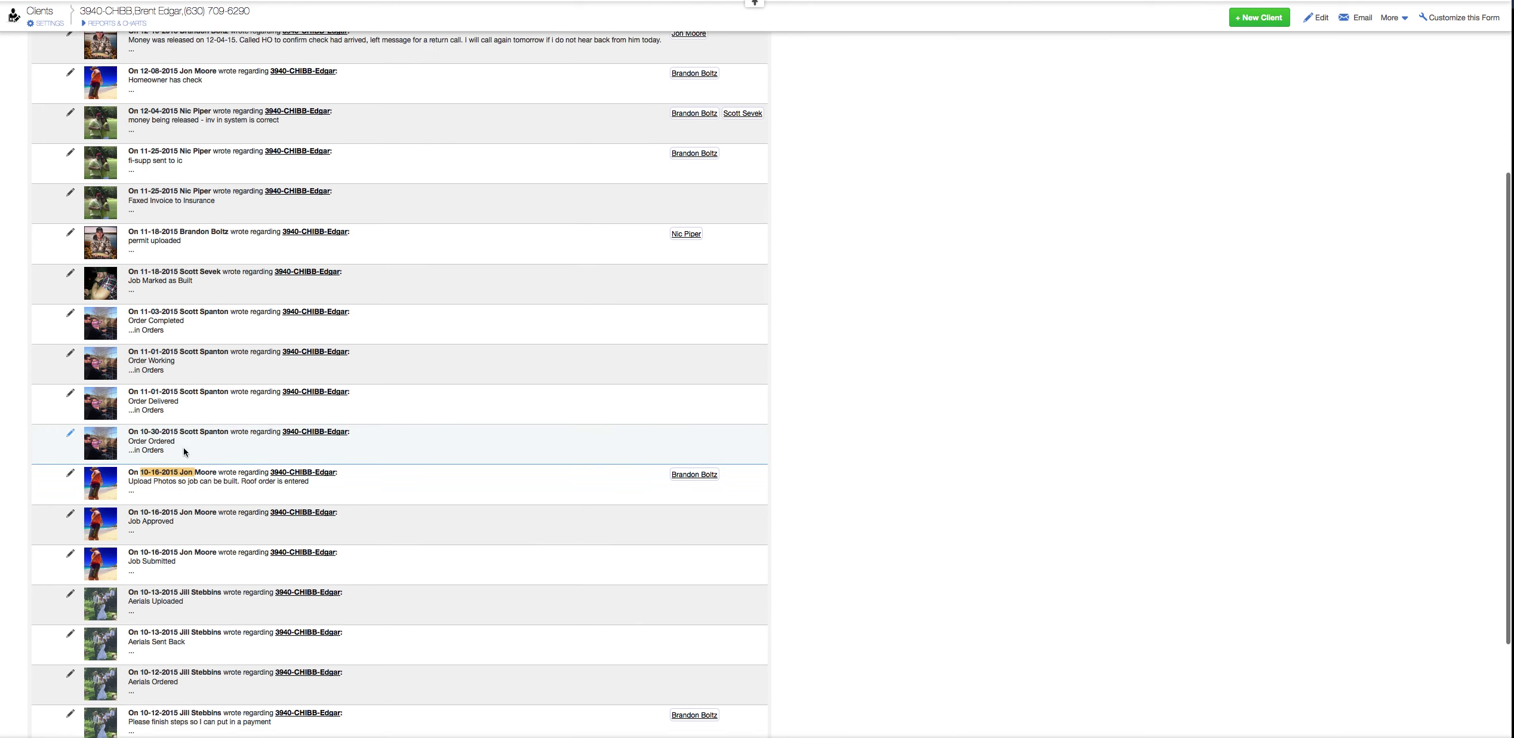
scroll(166, 530, "down", 4)
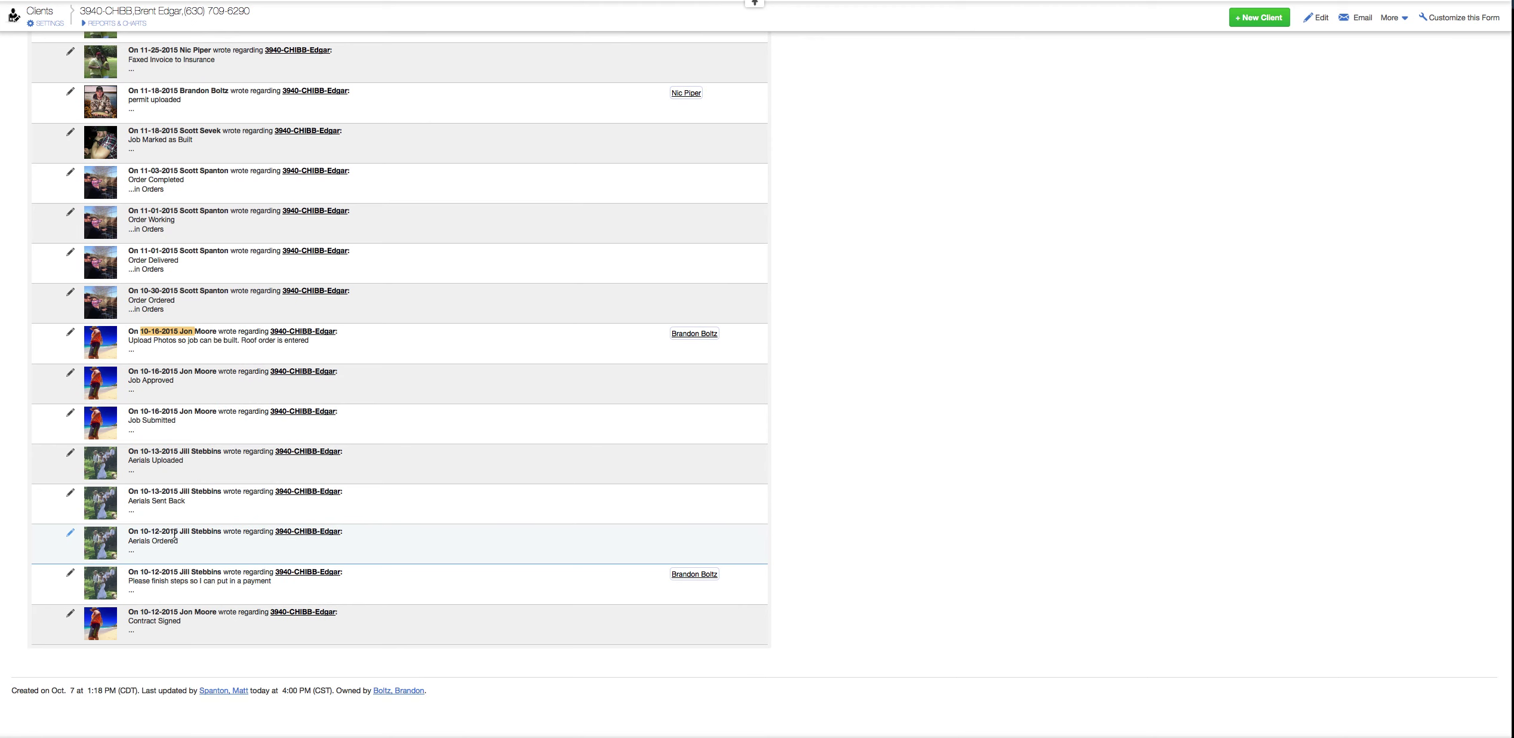
scroll(174, 533, "up", 3)
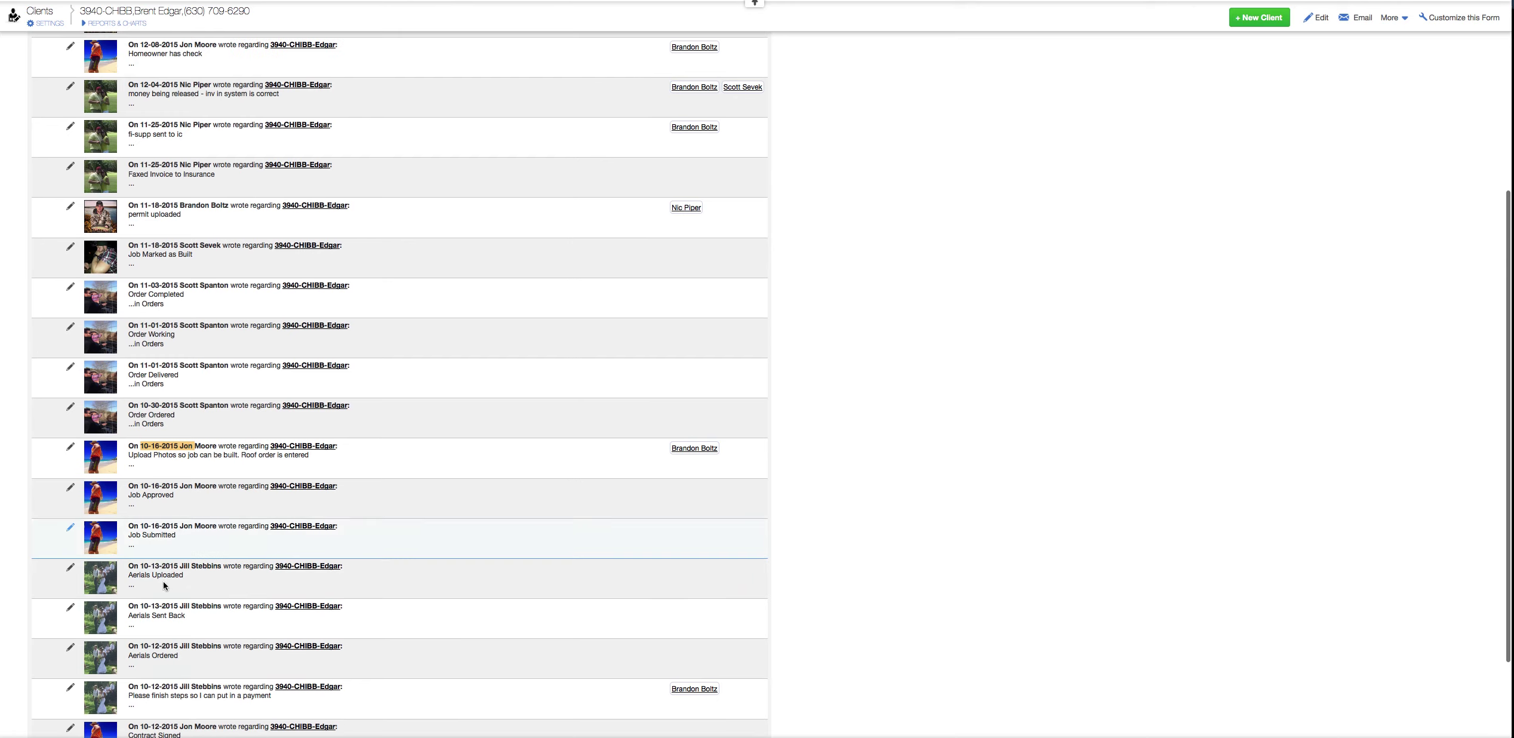
scroll(156, 404, "up", 2)
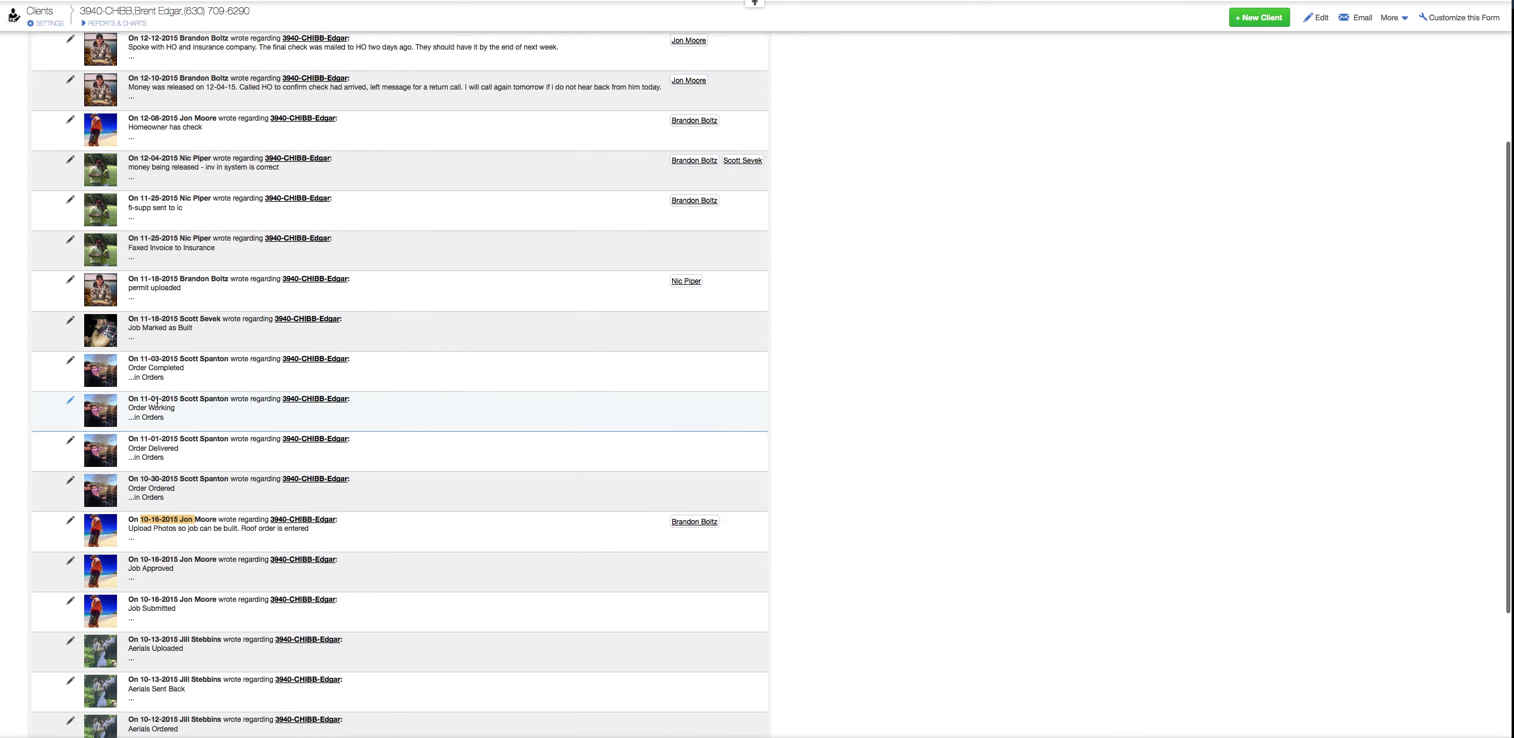
scroll(156, 404, "up", 4)
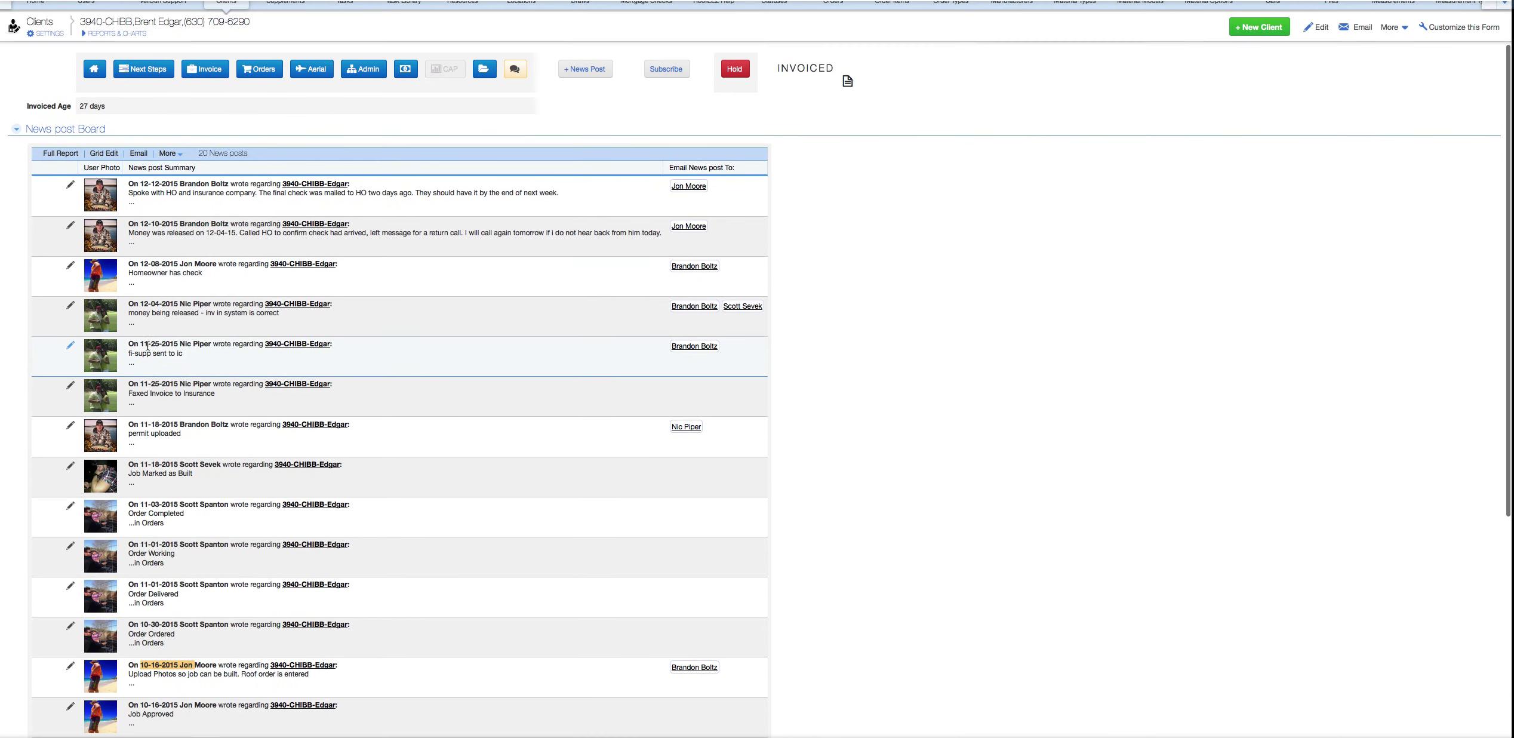
scroll(226, 272, "up", 1)
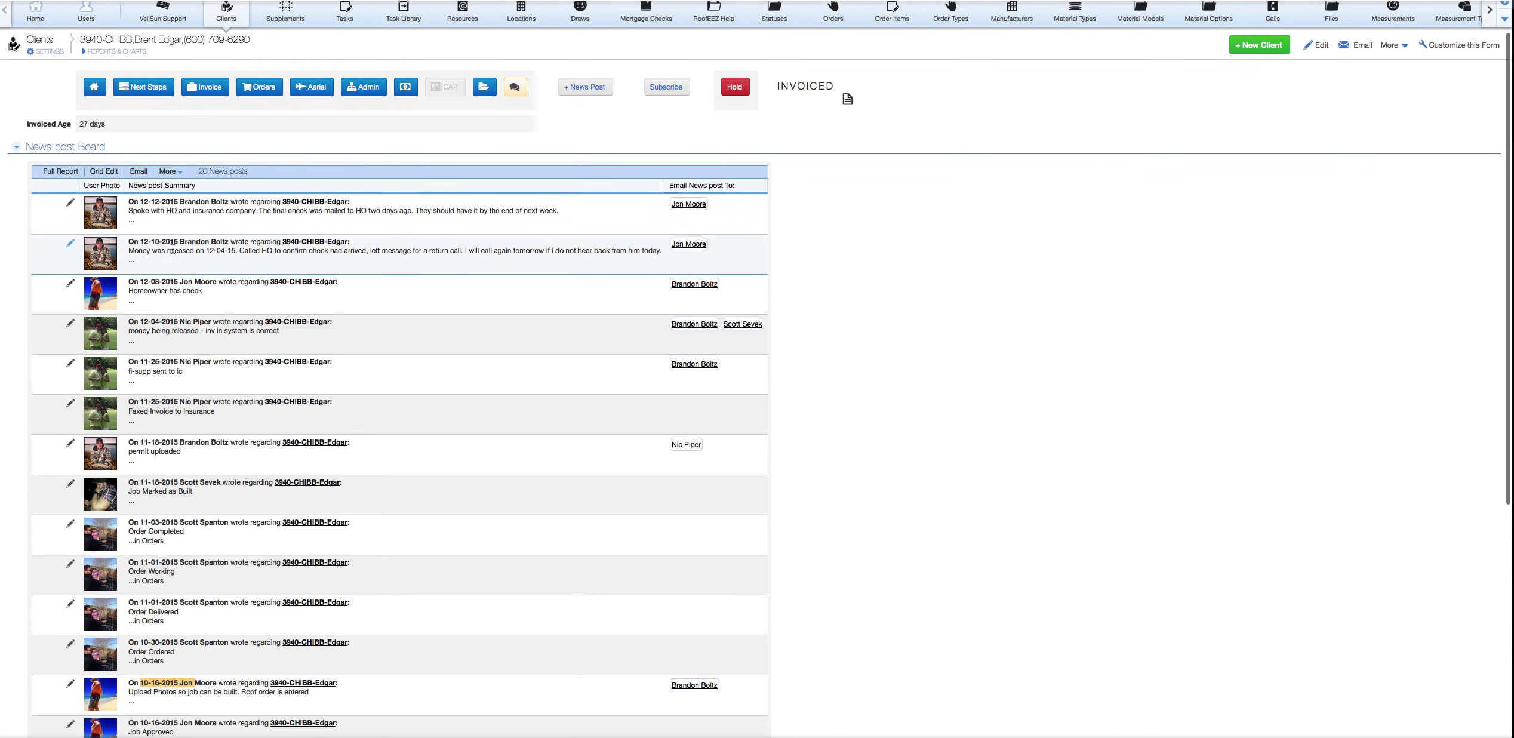
scroll(170, 261, "up", 1)
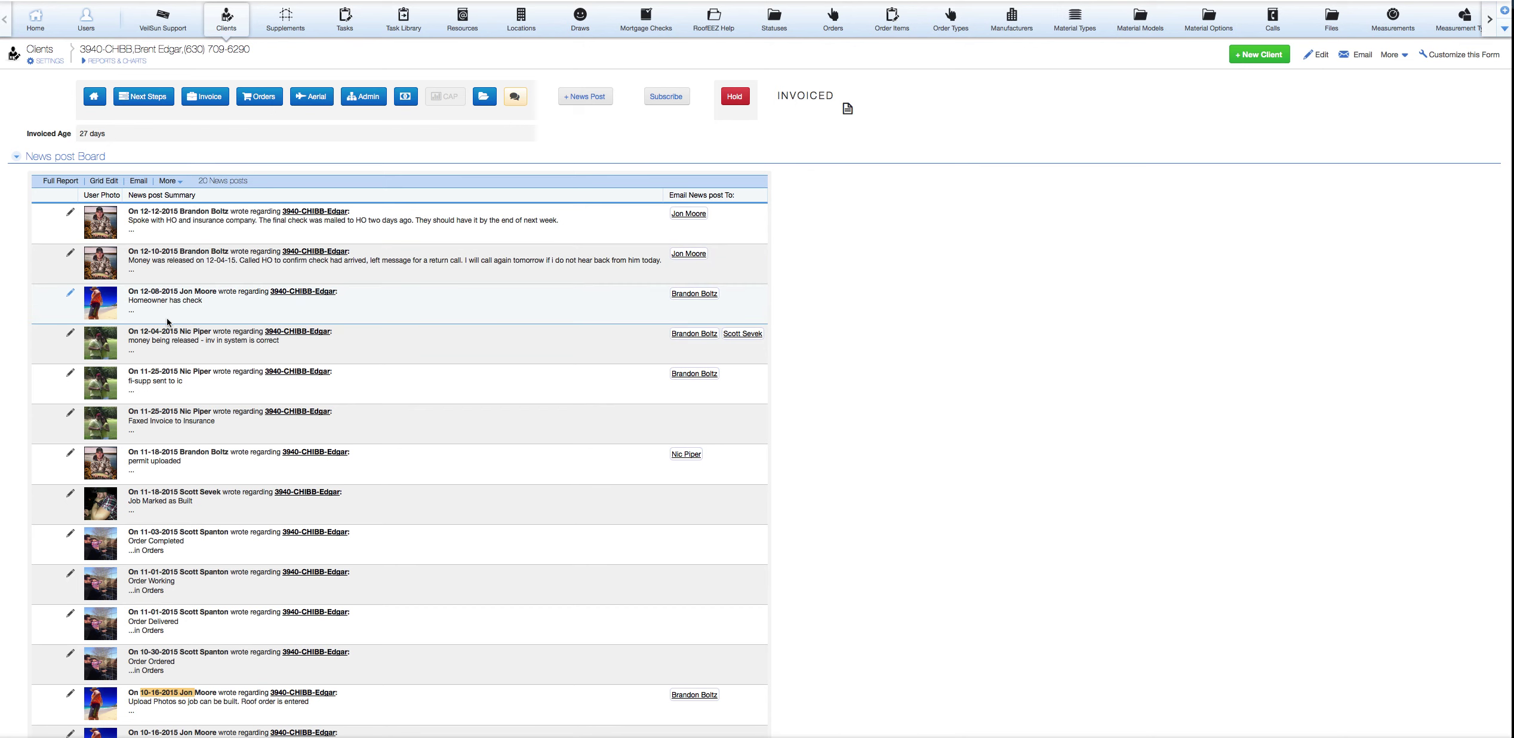
scroll(167, 323, "up", 2)
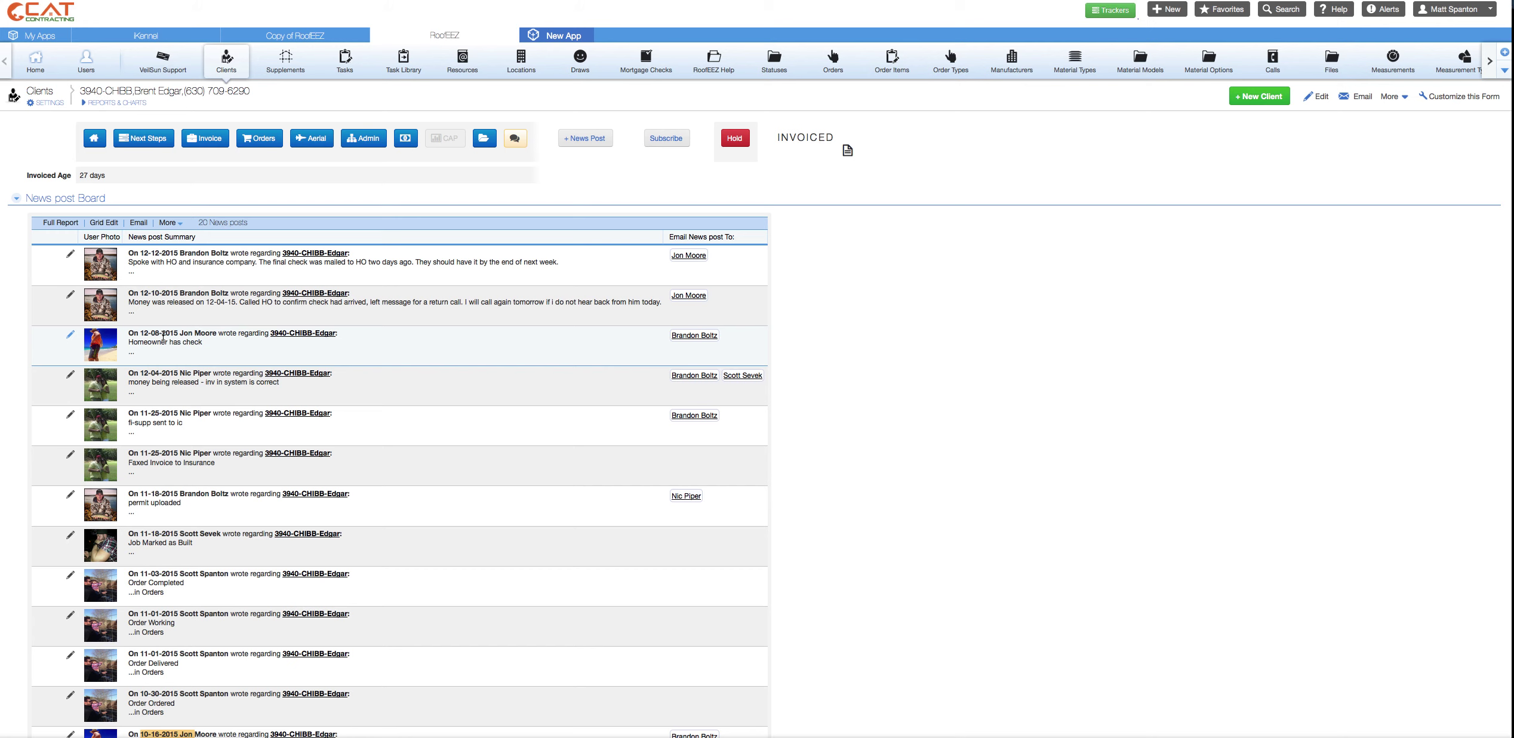
- Save the news post 'make a news post for video' emailed to one team member, then return home
left_click(582, 139)
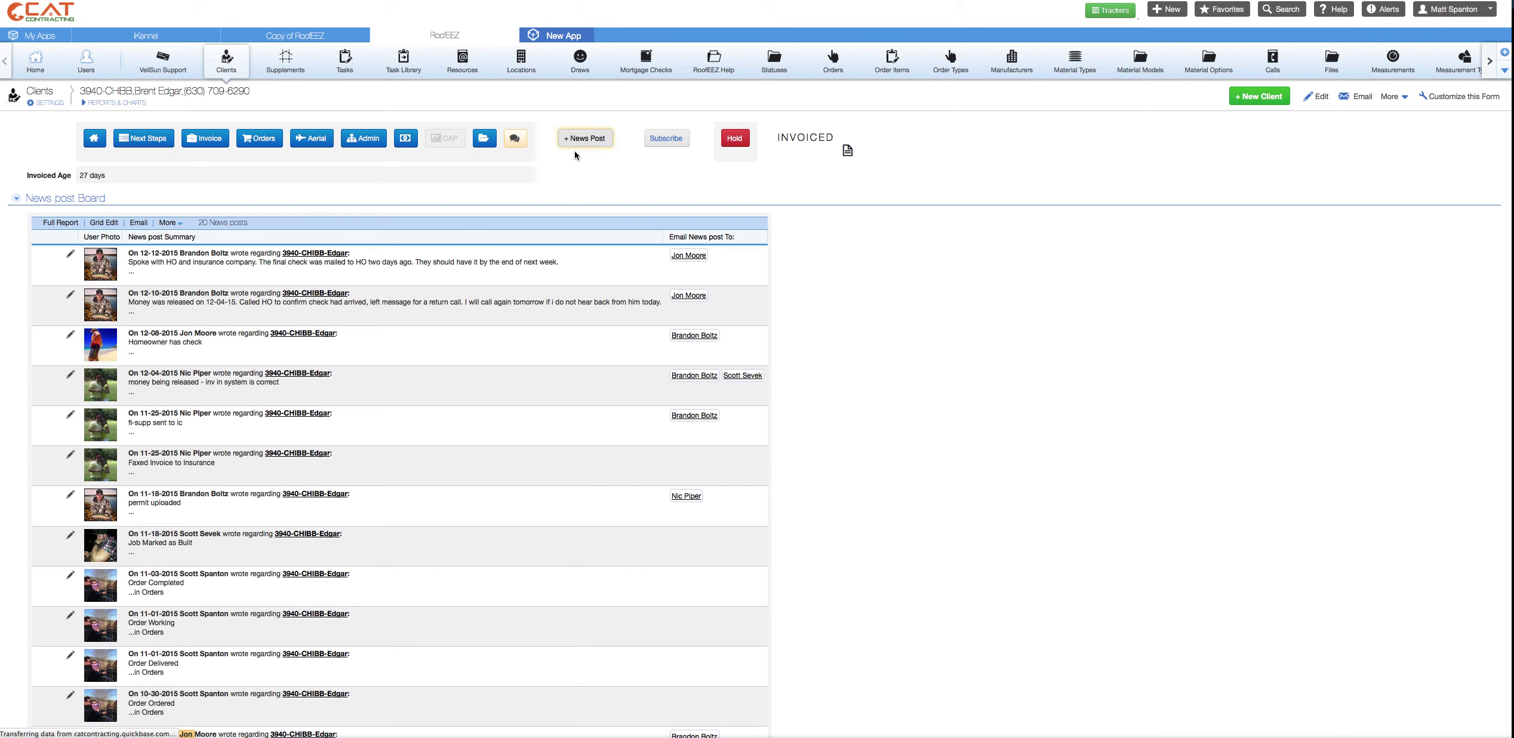
type("make a news post for video")
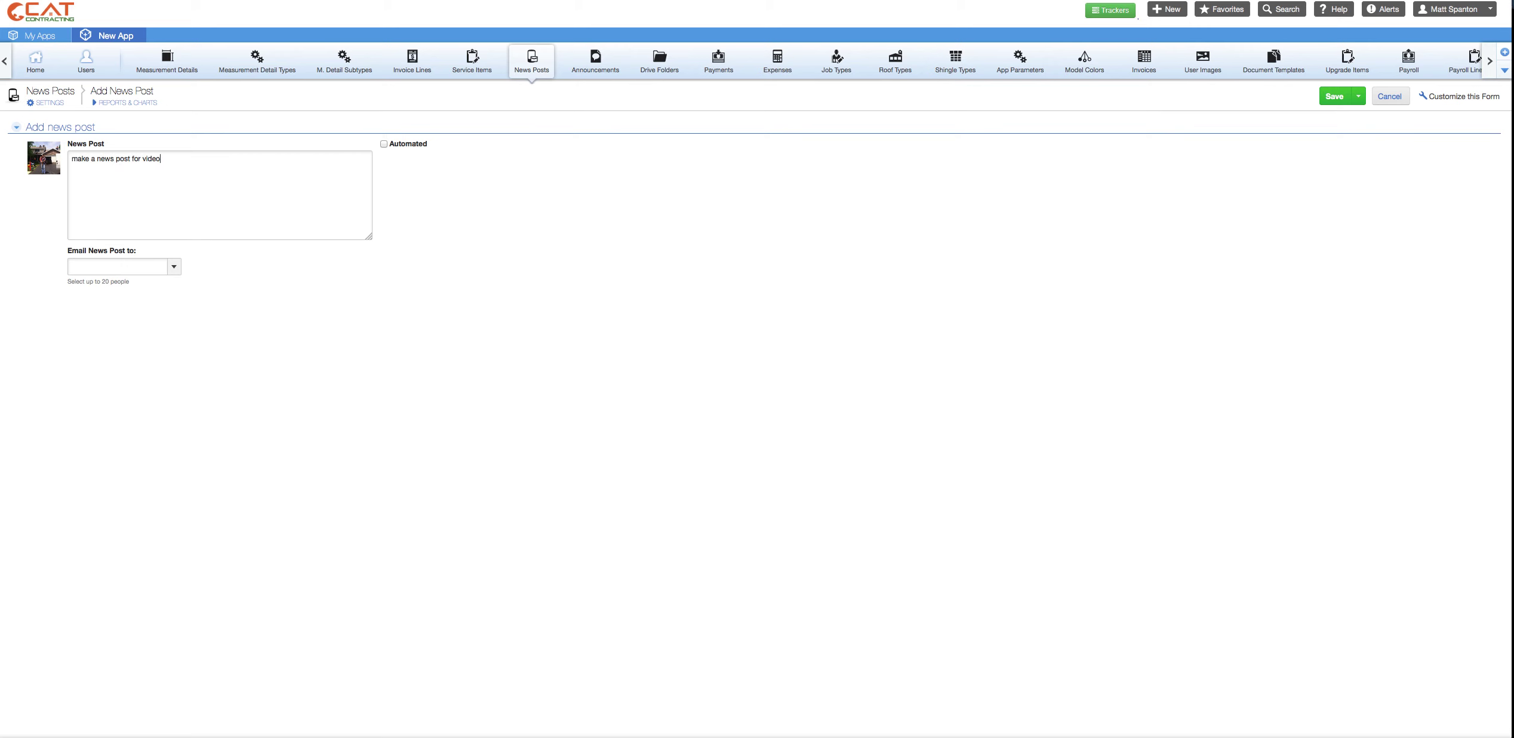
left_click(164, 270)
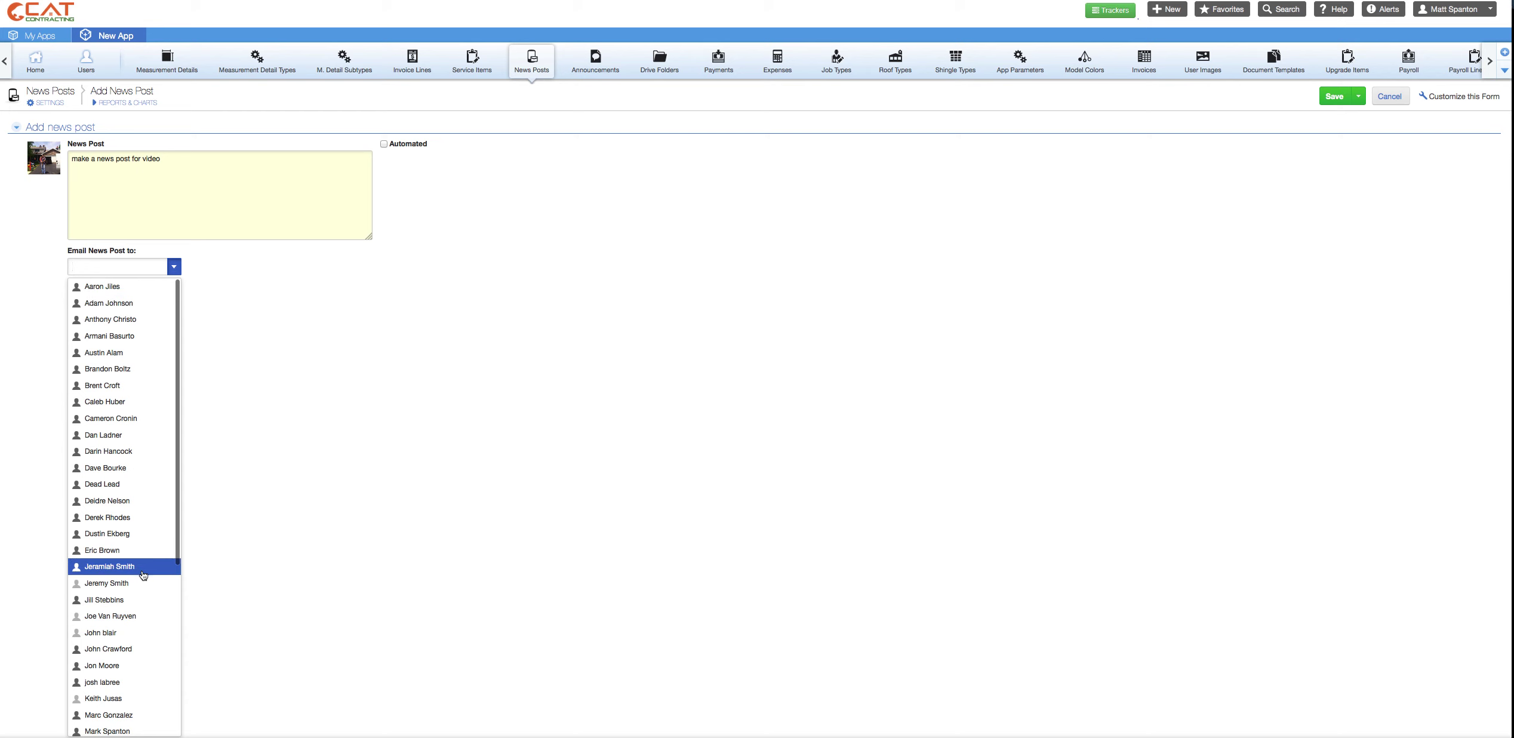
scroll(137, 627, "down", 5)
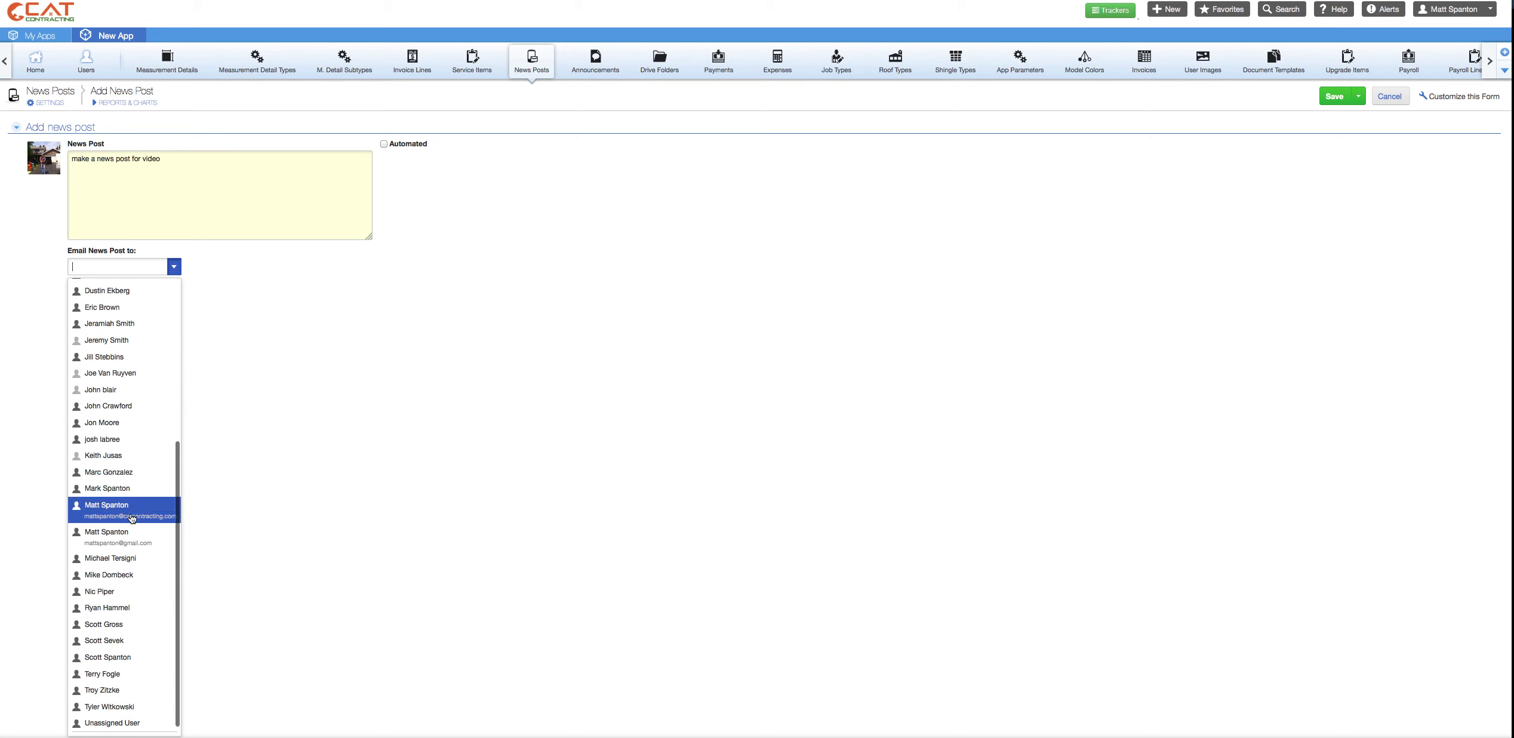
left_click(132, 489)
left_click(1334, 96)
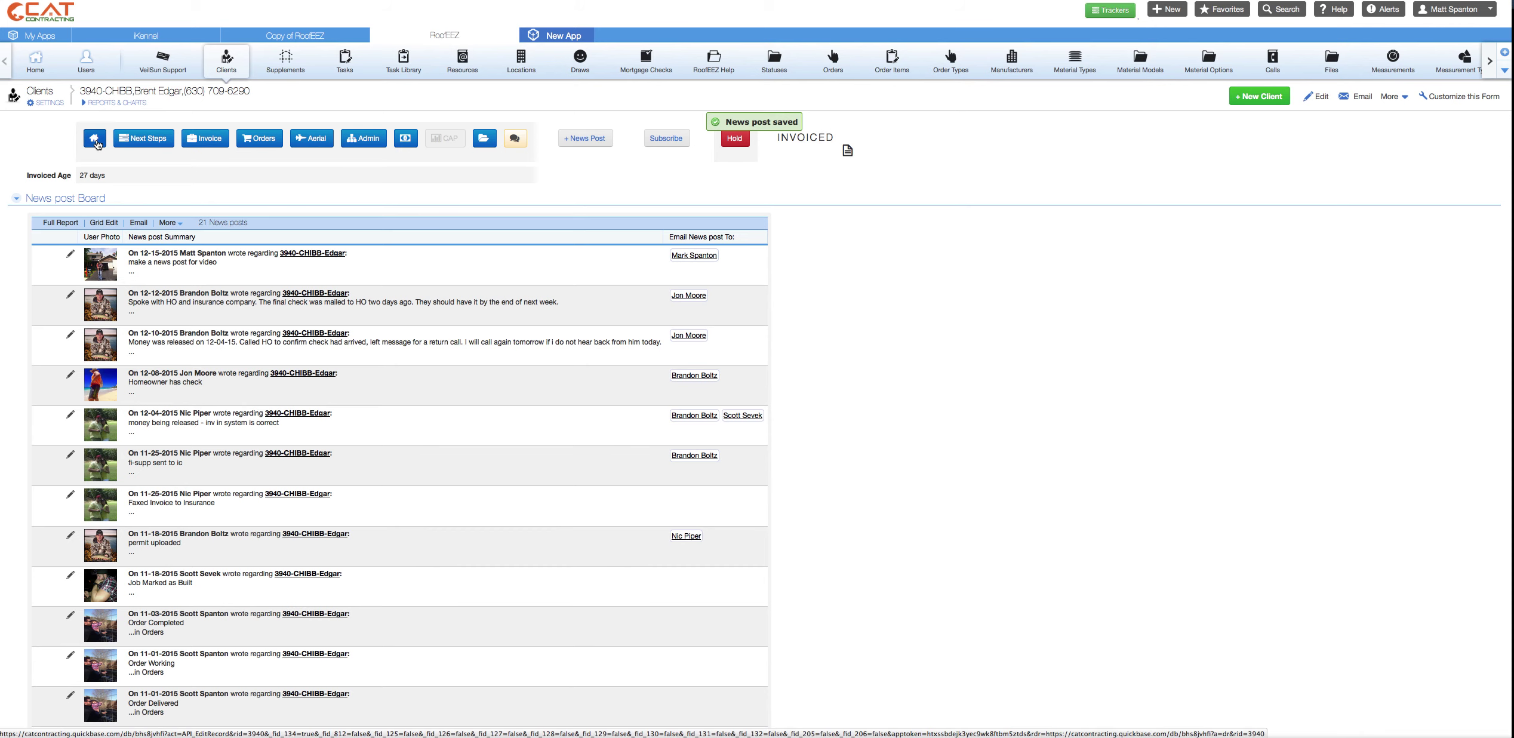
left_click(94, 140)
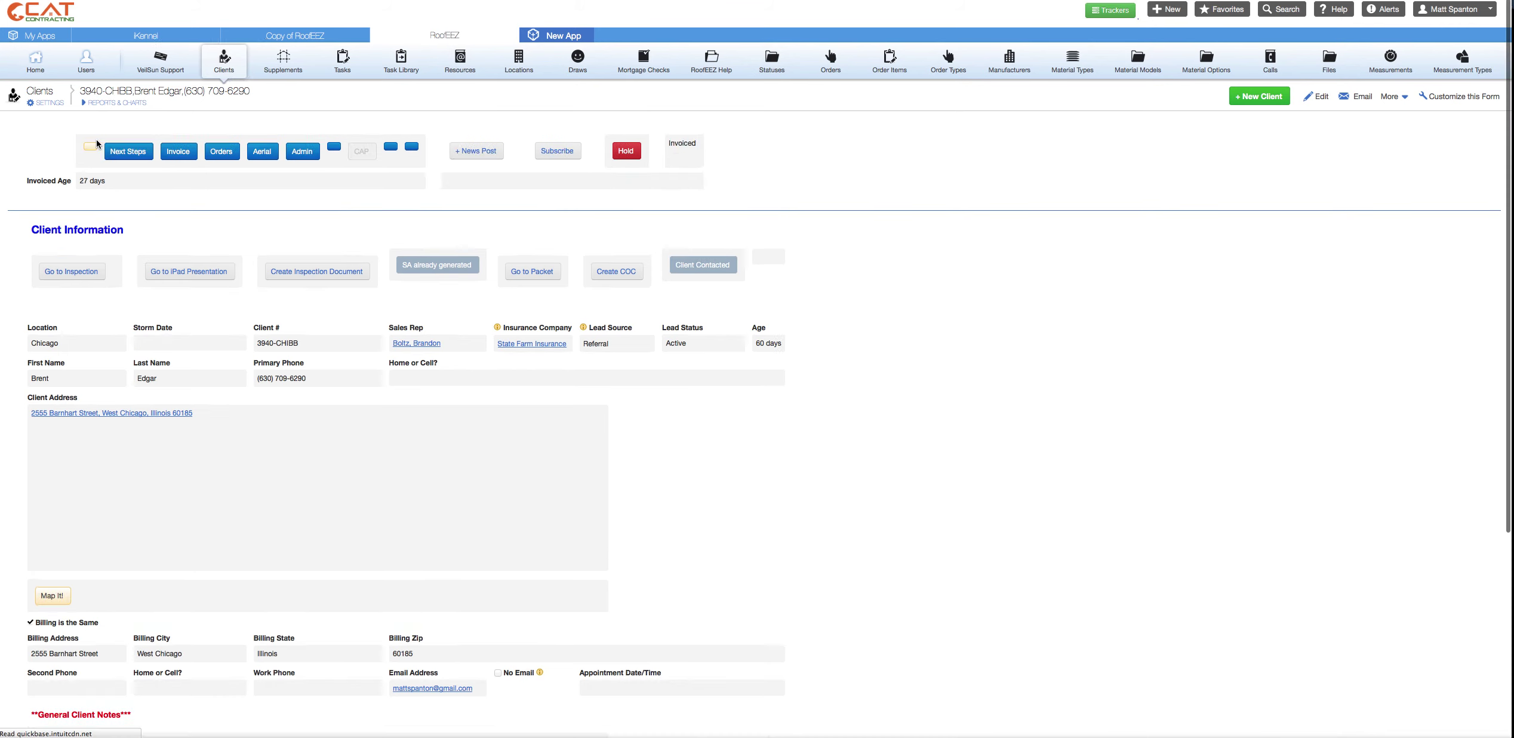